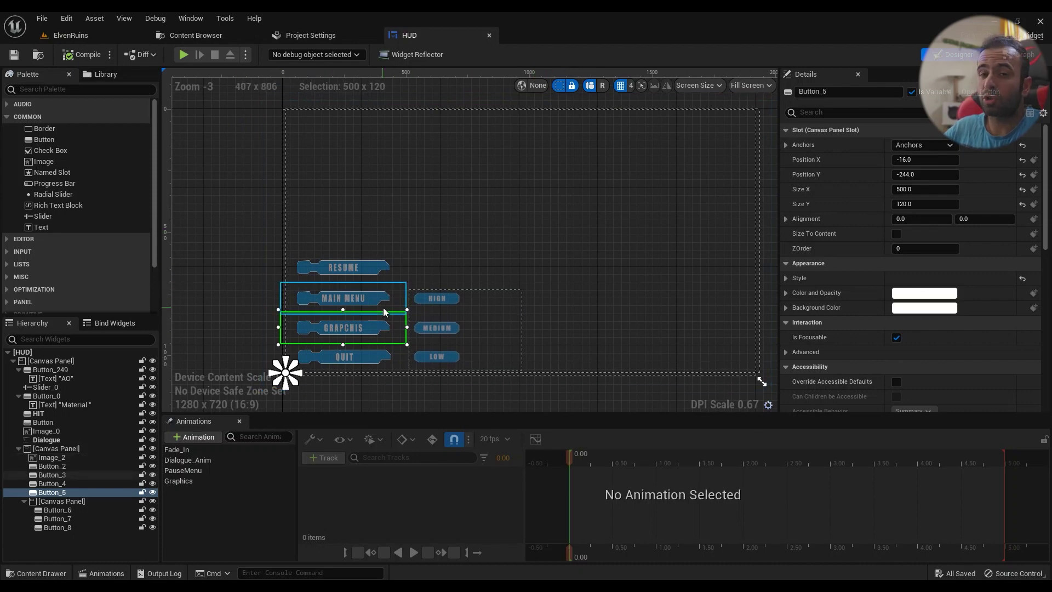
Step: Look up the Widget Blueprint type among the User Interface assets that can be created in the Content folder of the ElvenRuins level
left_click(71, 35)
key("ctrl+space")
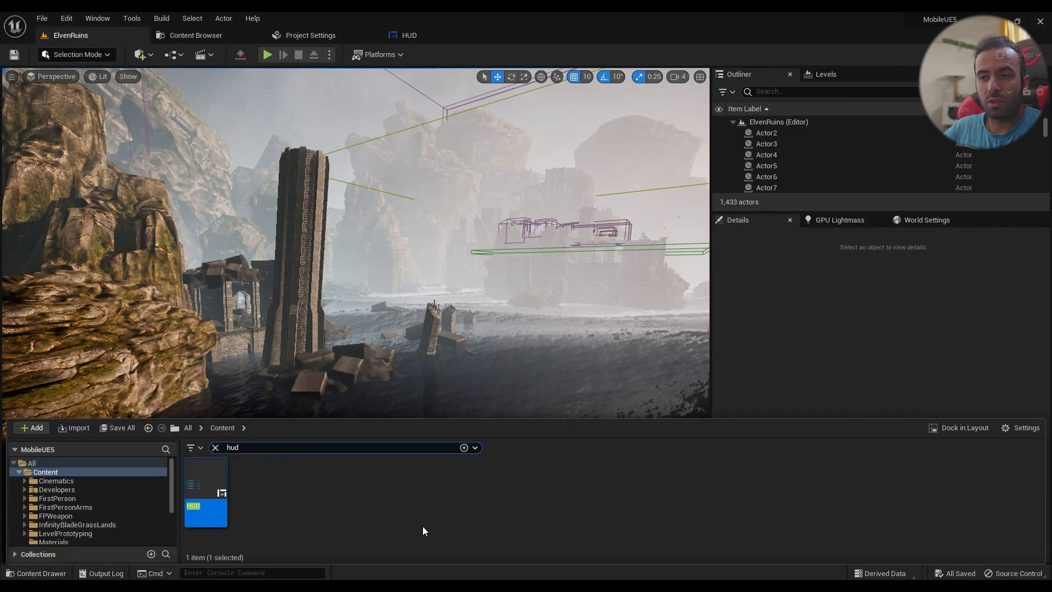
right_click(255, 482)
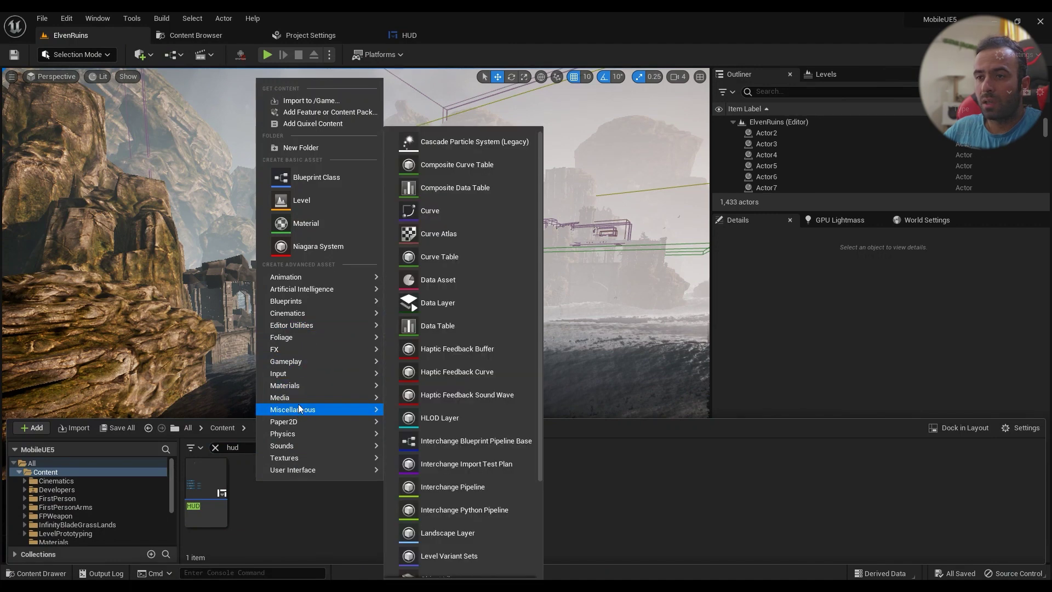
mouse_move(294, 325)
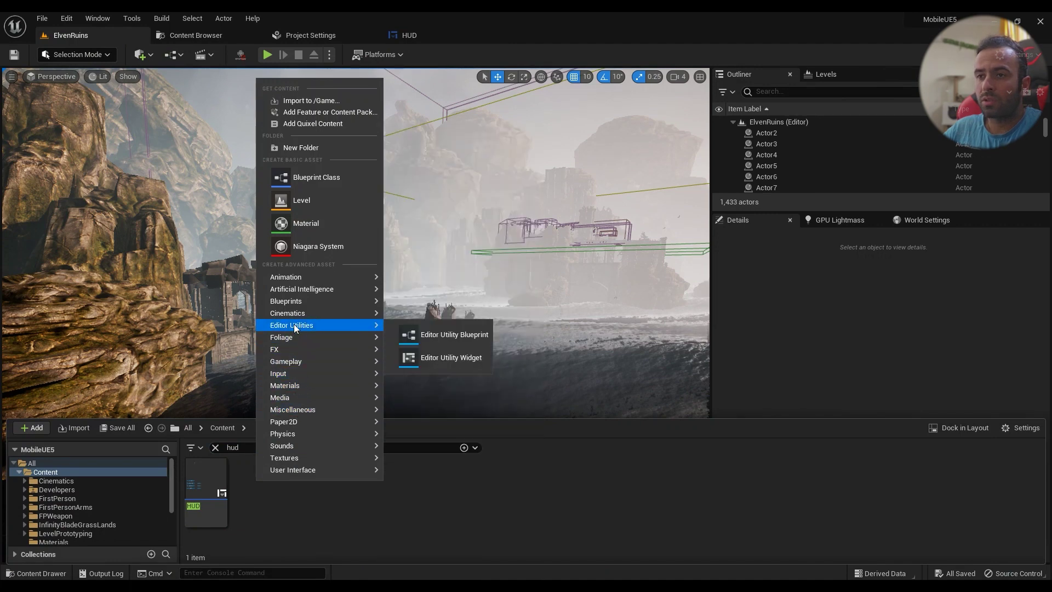
mouse_move(288, 469)
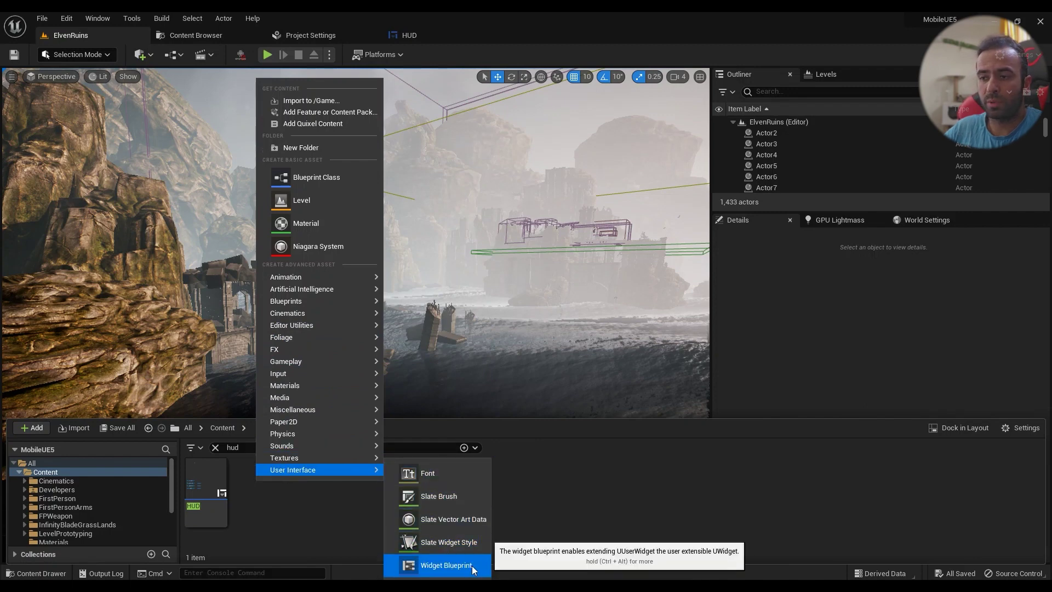
left_click(547, 518)
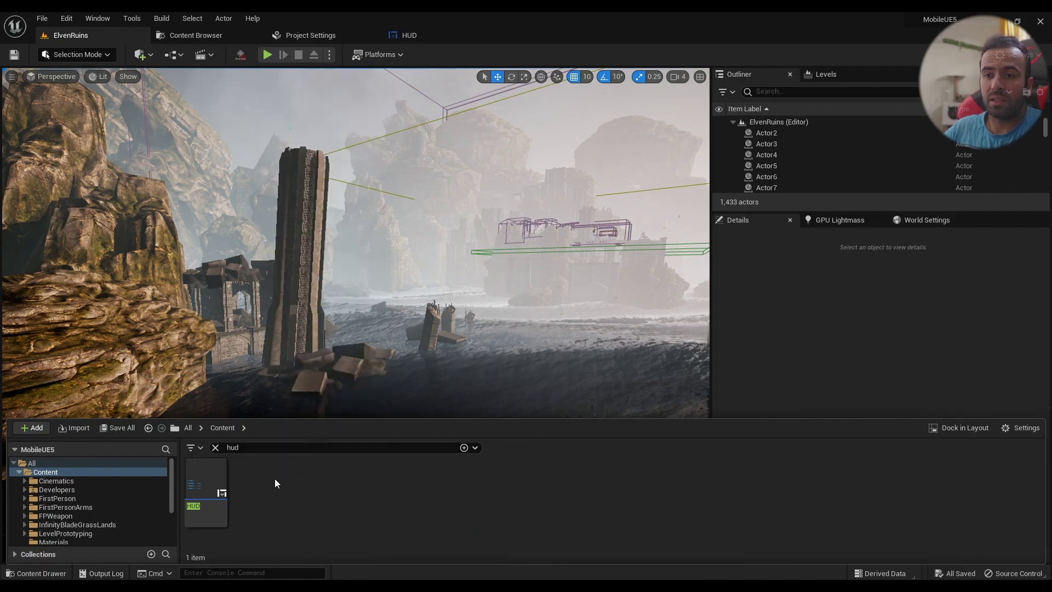
Step: Return to the HUD widget and search its widget palette for "can" to locate the Canvas Panel
left_click(409, 41)
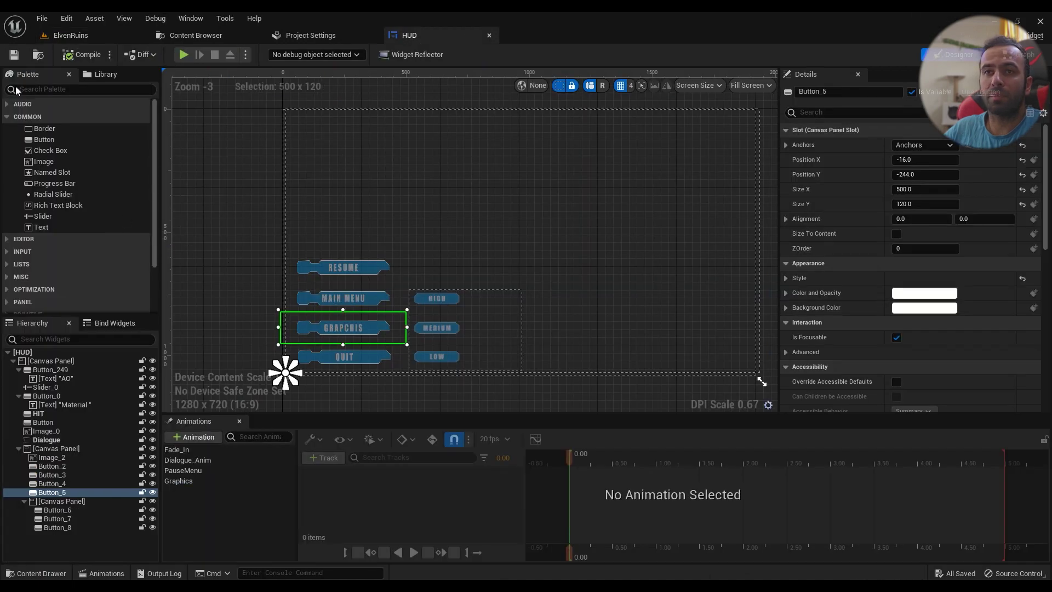
left_click(46, 89)
type("can")
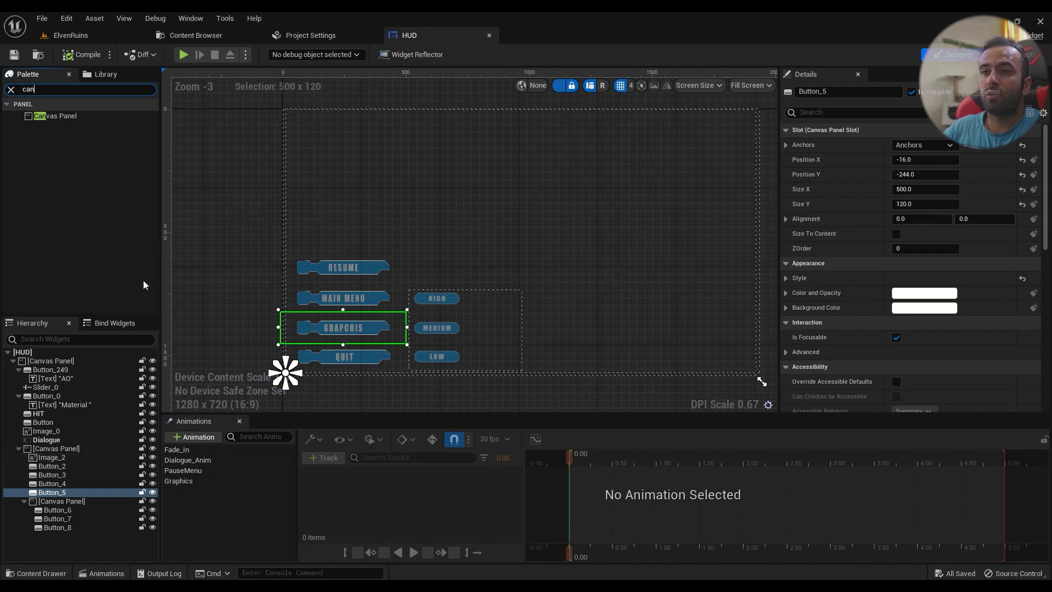
left_click(231, 244)
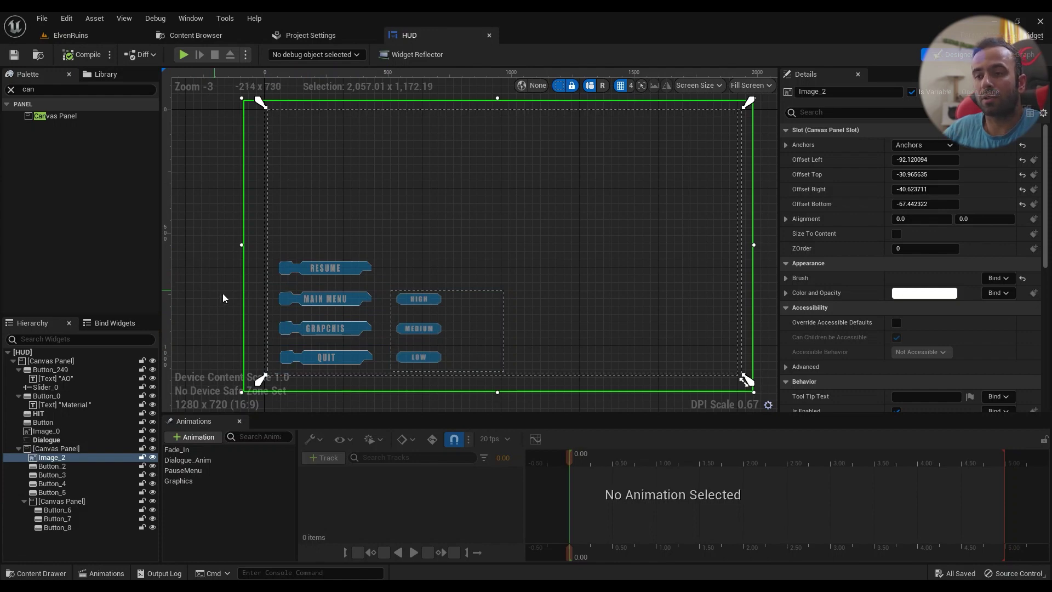
Step: Clear the palette search, place a new button on the empty canvas area above RESUME, and delete it
left_click(368, 333)
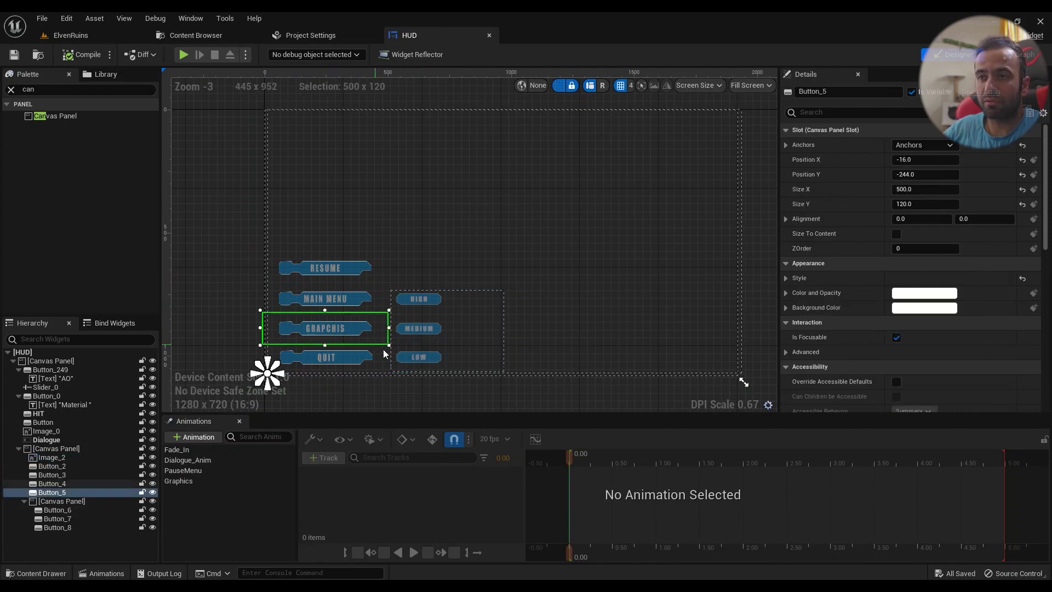
left_click(10, 89)
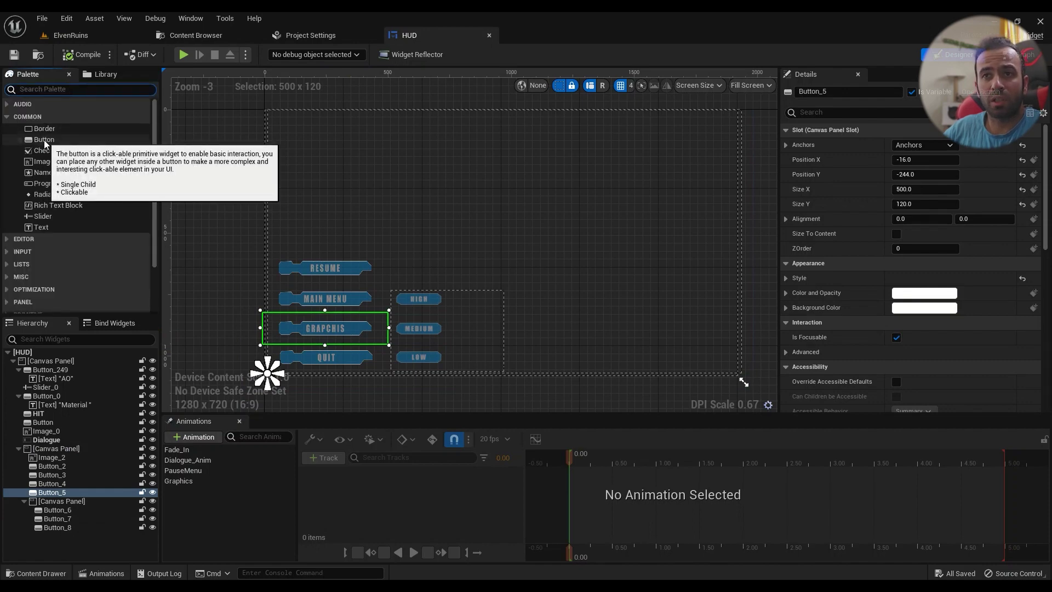
left_click_drag(44, 139, 314, 198)
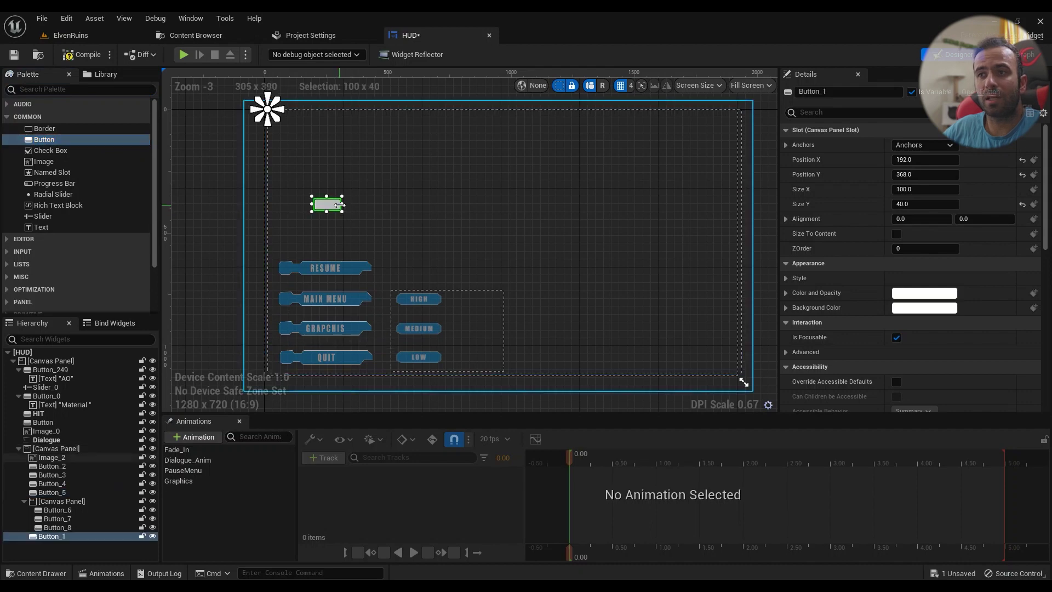
key("Delete")
Step: Examine texture 14, used as the Normal style image of the GRAPCHIS button, in the texture editor and close it
left_click(364, 335)
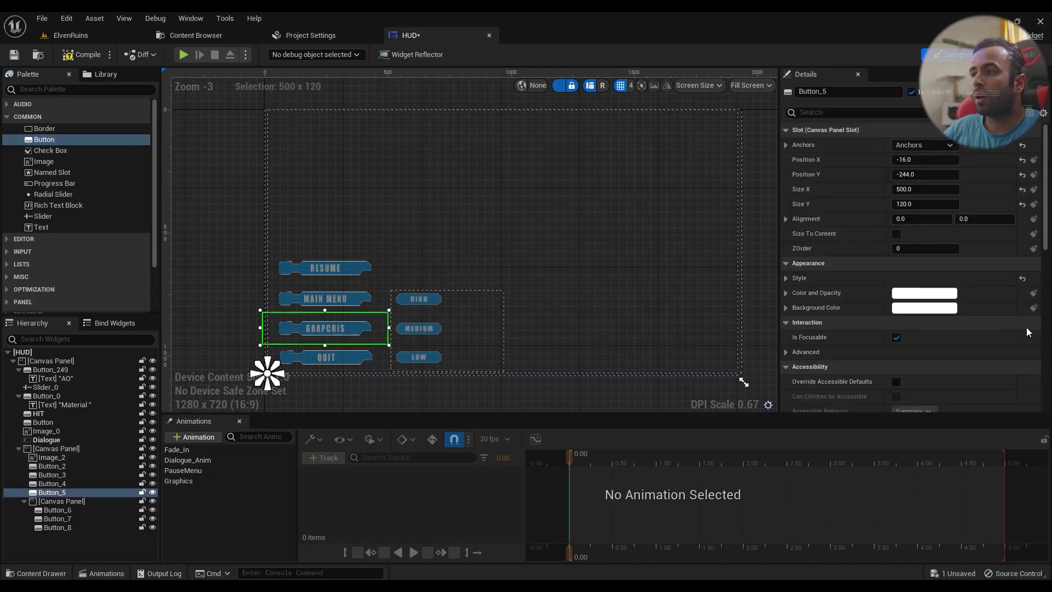
left_click(791, 278)
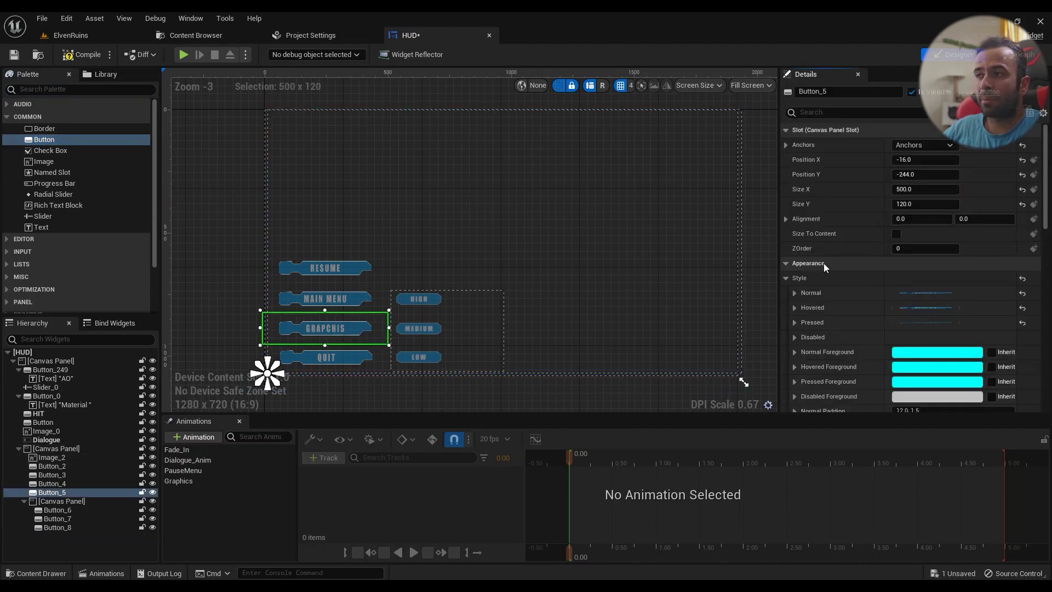
left_click(794, 294)
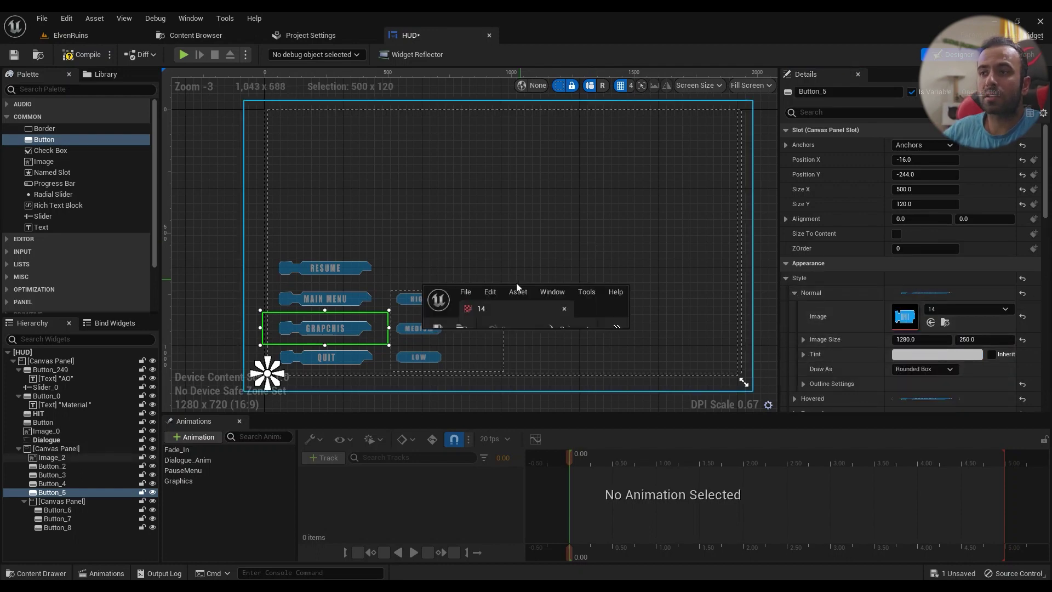
left_click_drag(496, 311, 515, 38)
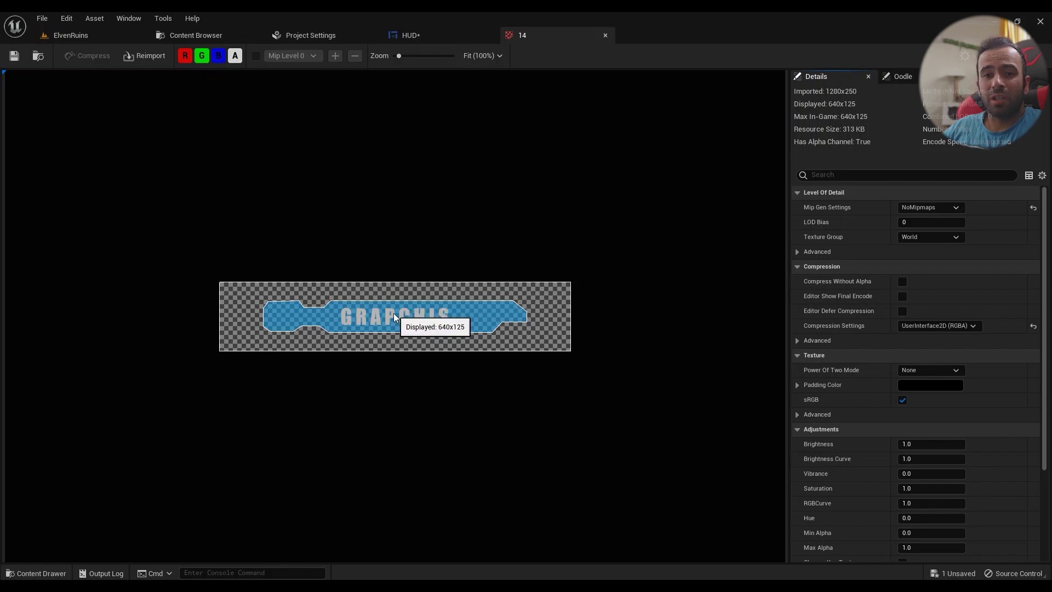
left_click(463, 35)
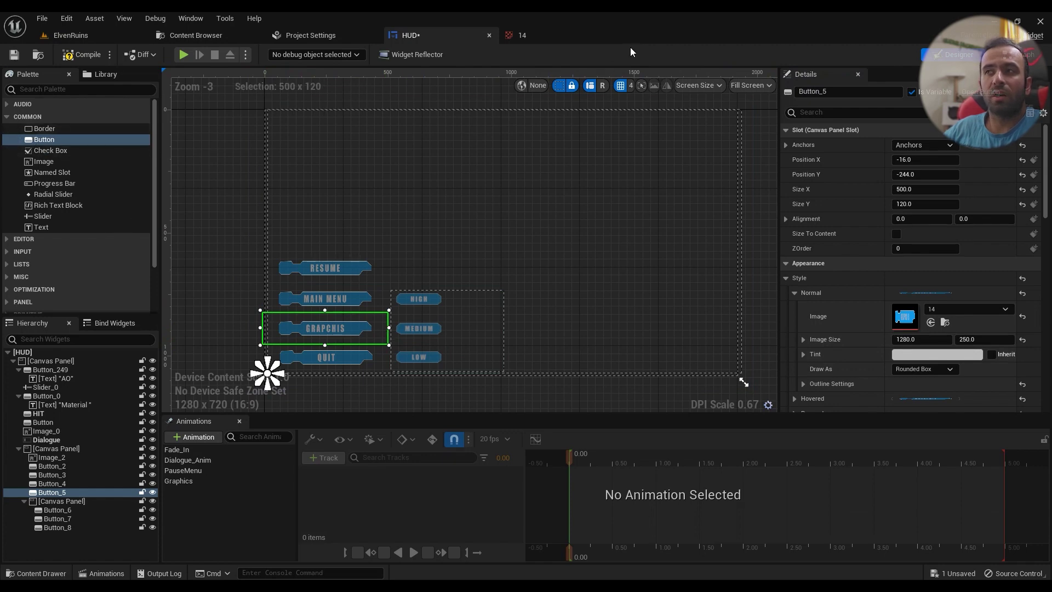
left_click(606, 34)
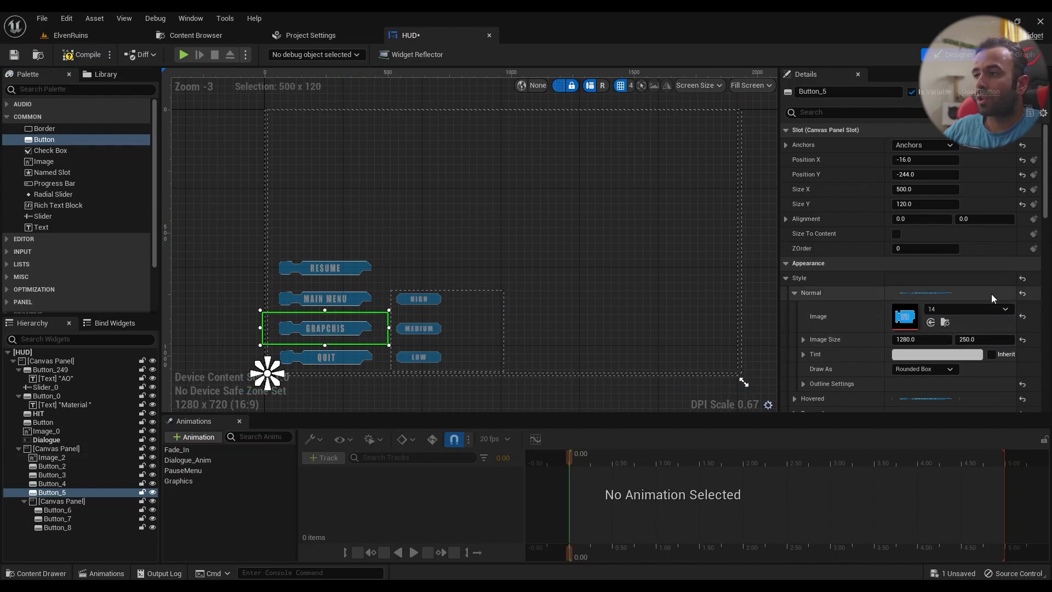
Step: Examine the image and tint settings of the GRAPCHIS button's Normal and Pressed styles
scroll(849, 258, "down", 2)
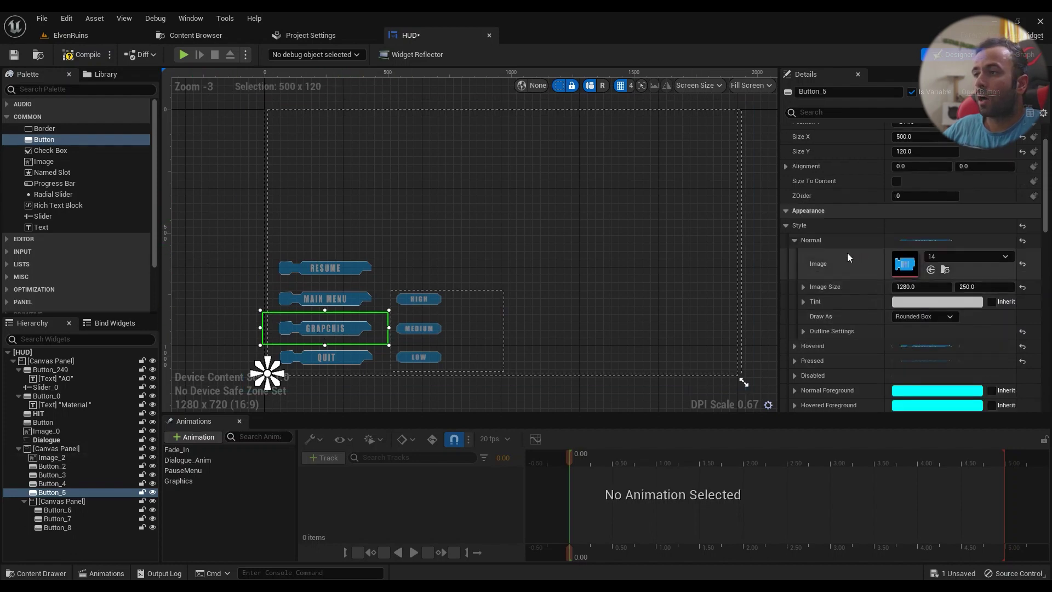
left_click(795, 240)
left_click(795, 240)
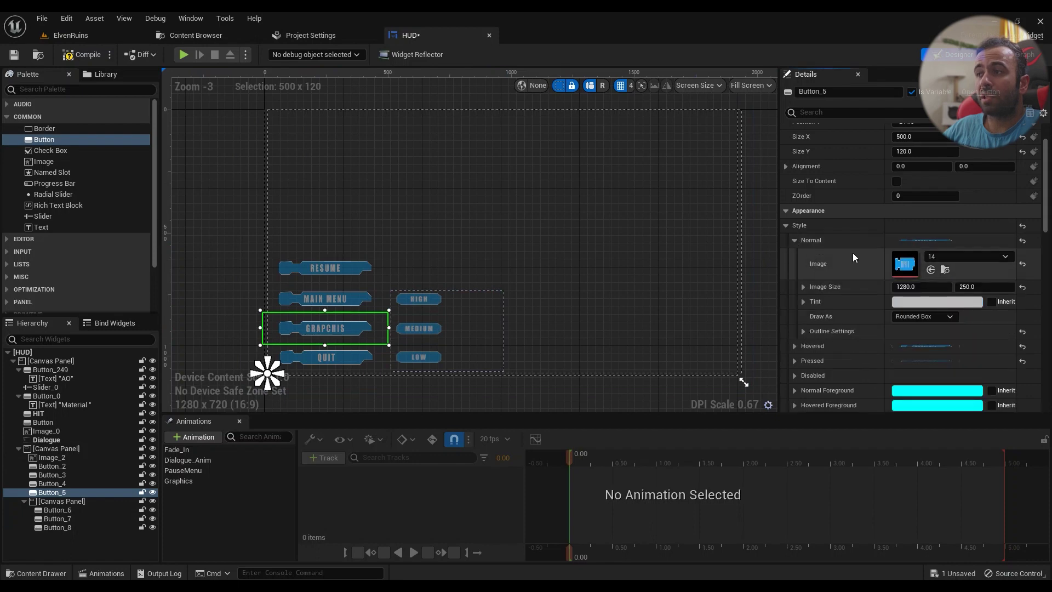
left_click(794, 240)
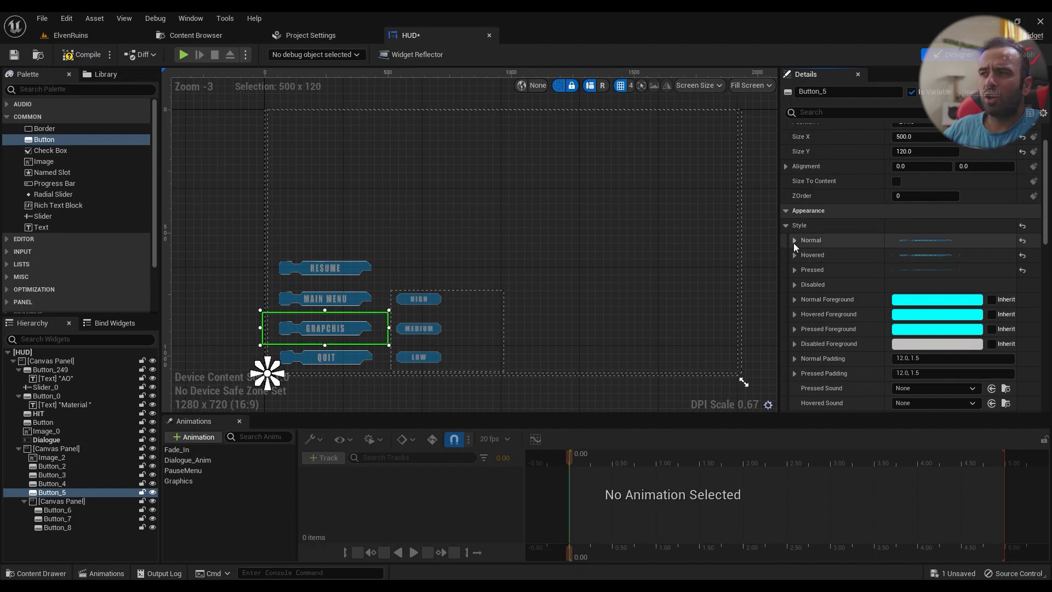
left_click(794, 241)
scroll(801, 253, "down", 1)
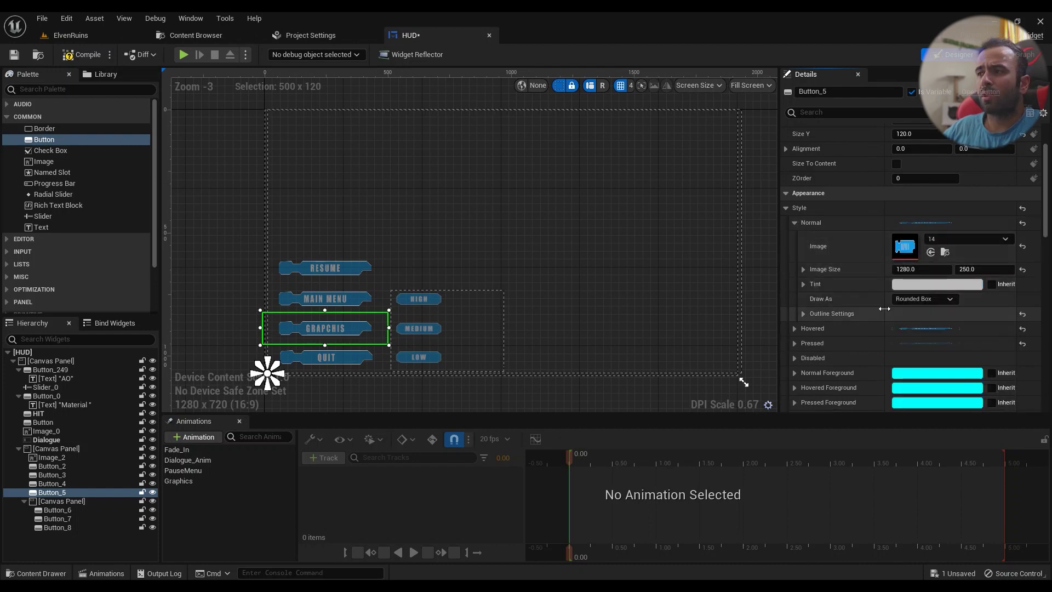
left_click(804, 284)
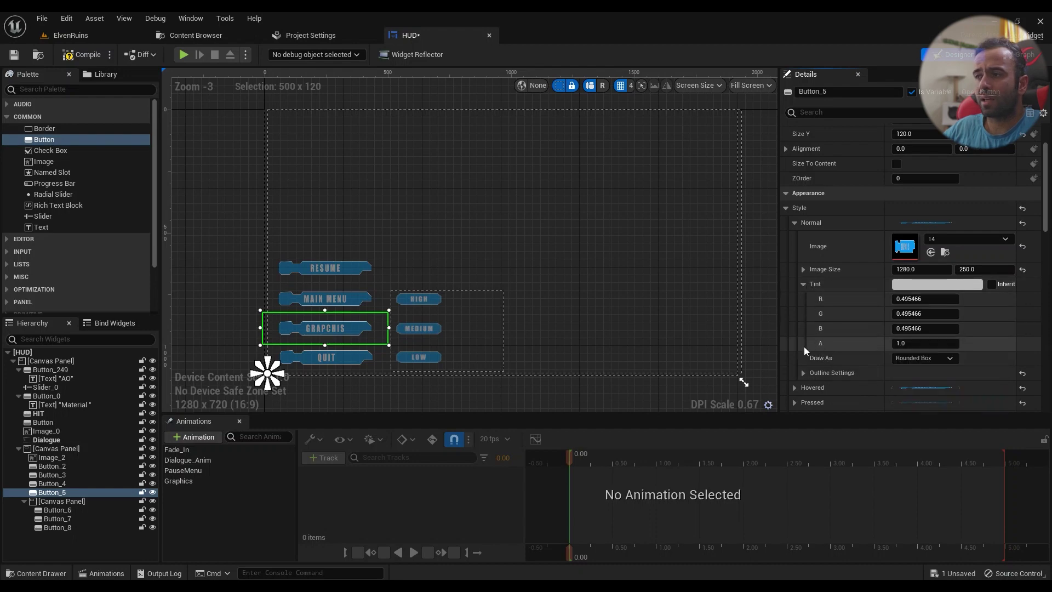
left_click(794, 222)
left_click(793, 253)
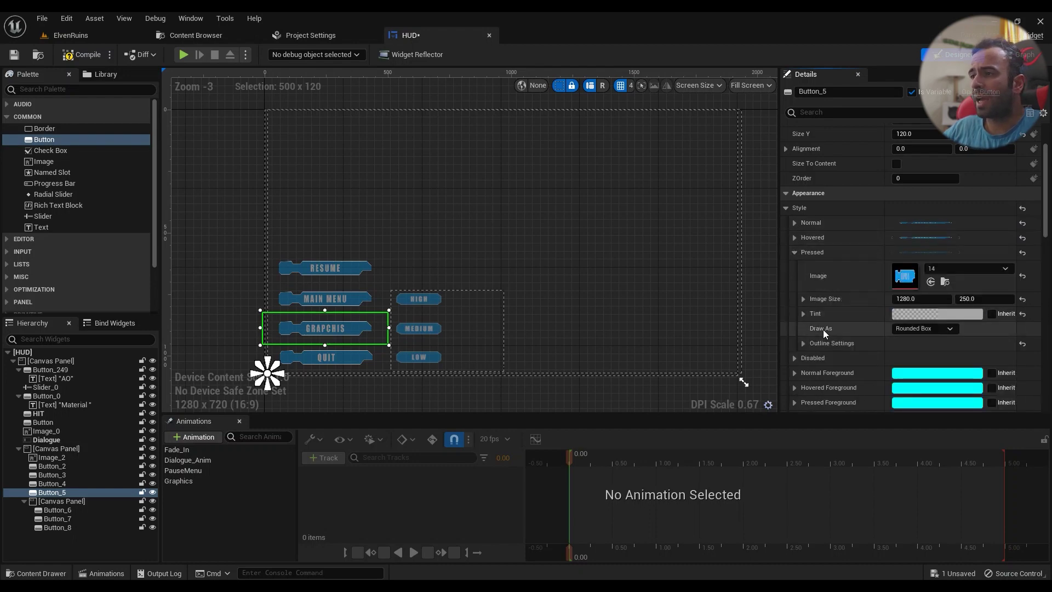
left_click(804, 314)
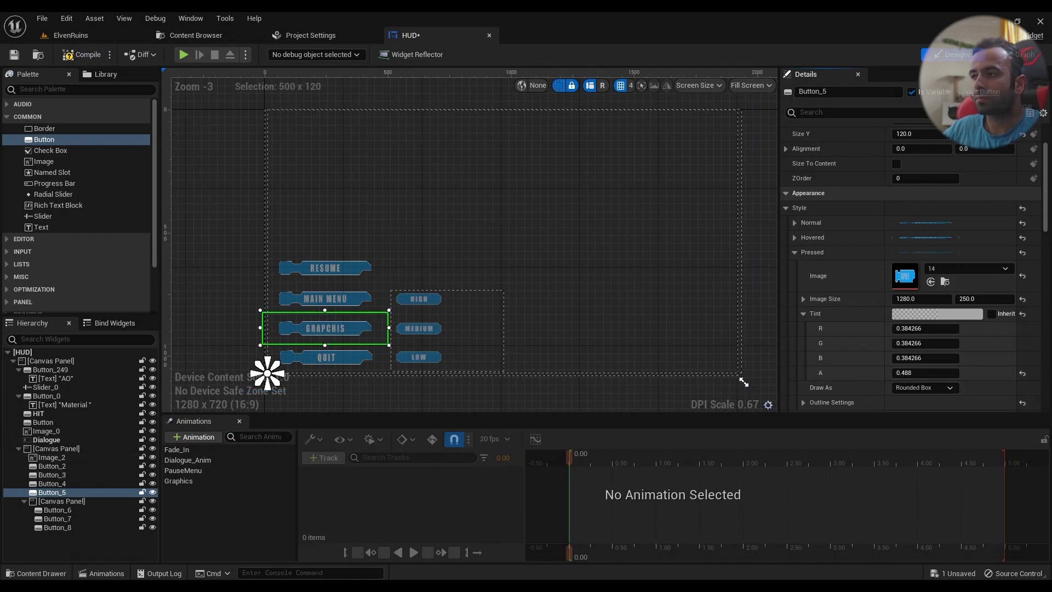
Step: Open the GRAPCHIS button's On Pressed event in the Event Graph and examine its connected animation nodes
scroll(942, 358, "down", 10)
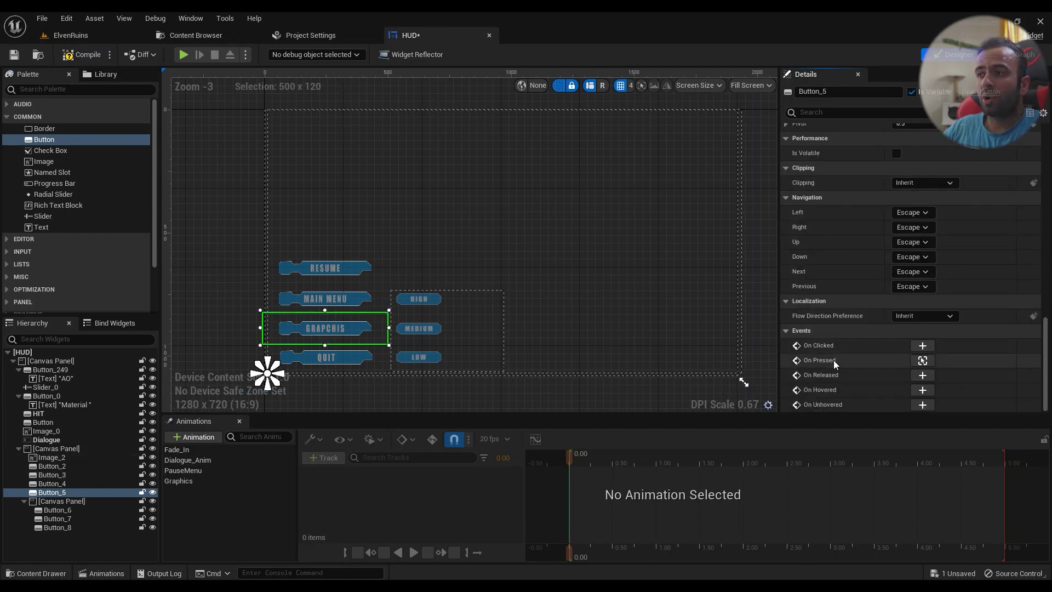
left_click(923, 360)
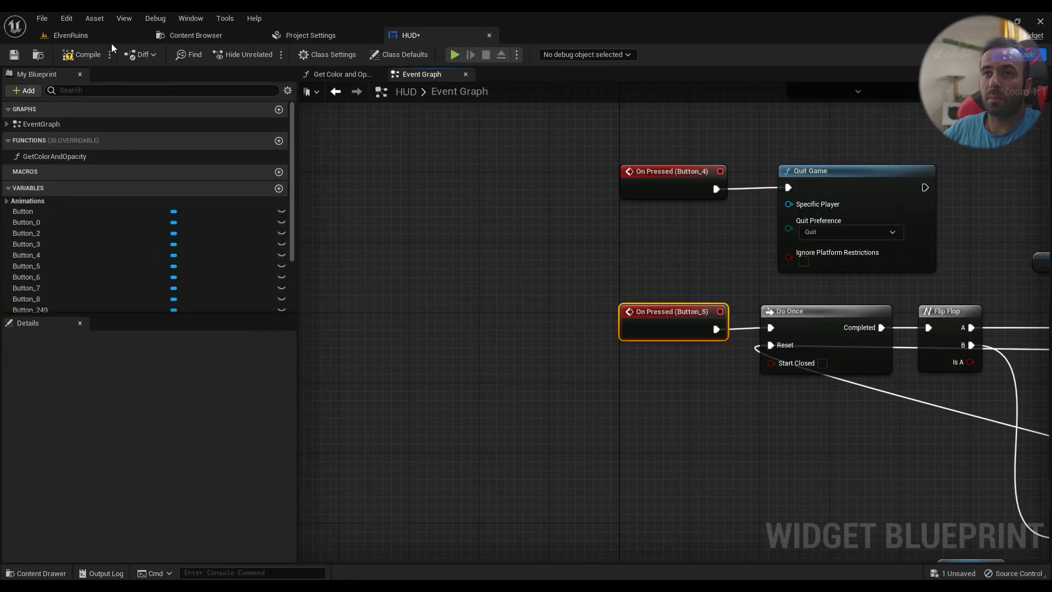
left_click(82, 37)
left_click(406, 34)
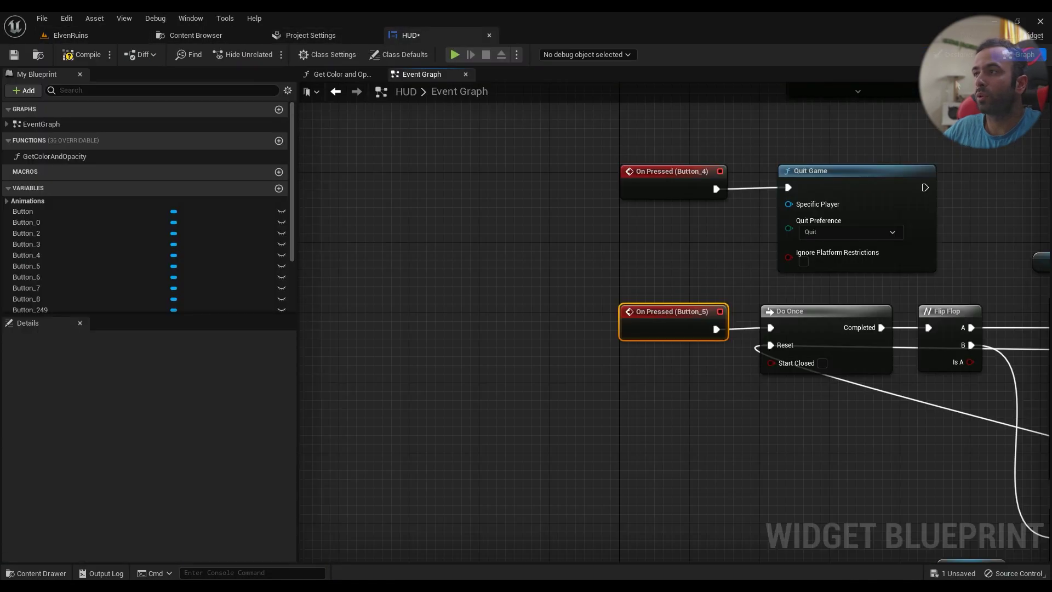
left_click(959, 55)
scroll(951, 272, "down", 5)
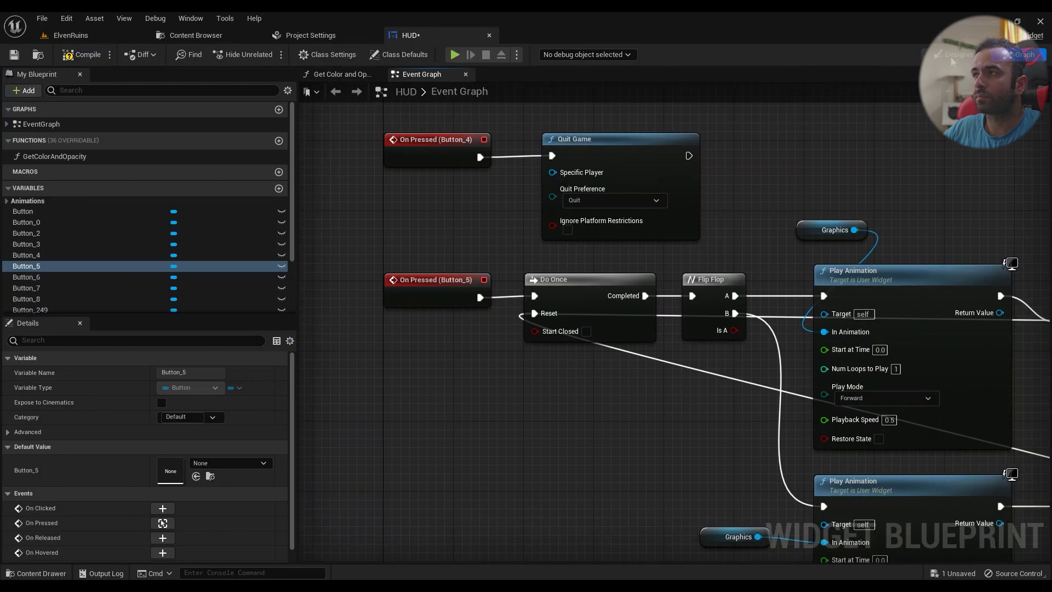
left_click(954, 57)
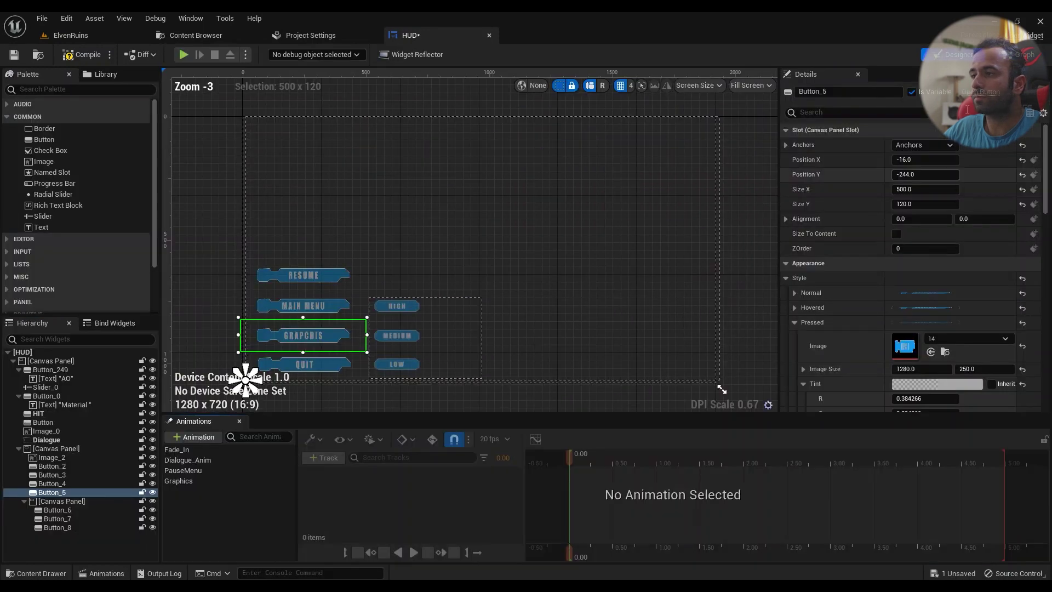
scroll(1047, 207, "down", 15)
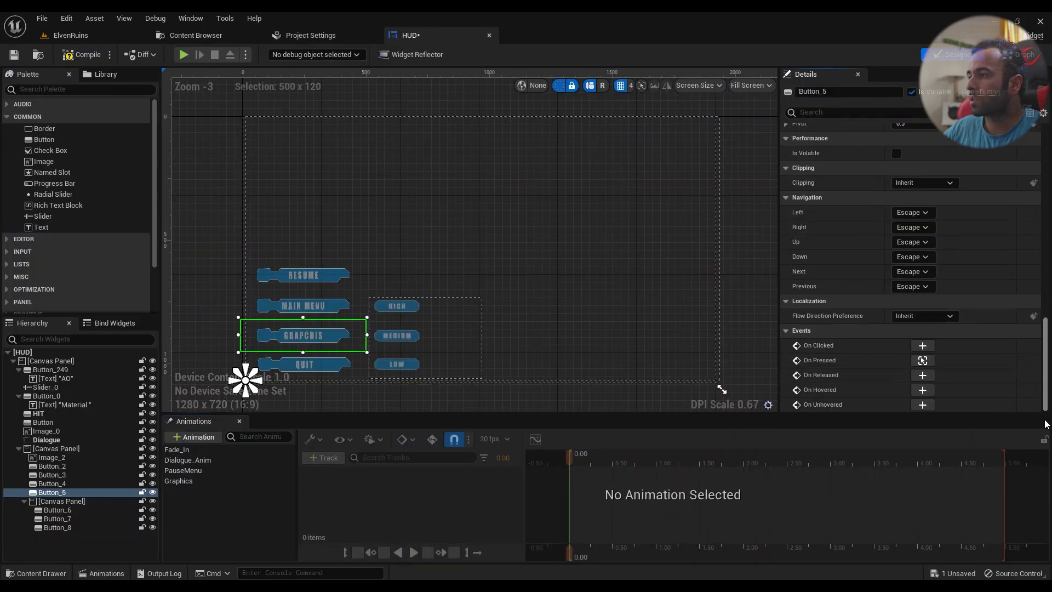
left_click(930, 363)
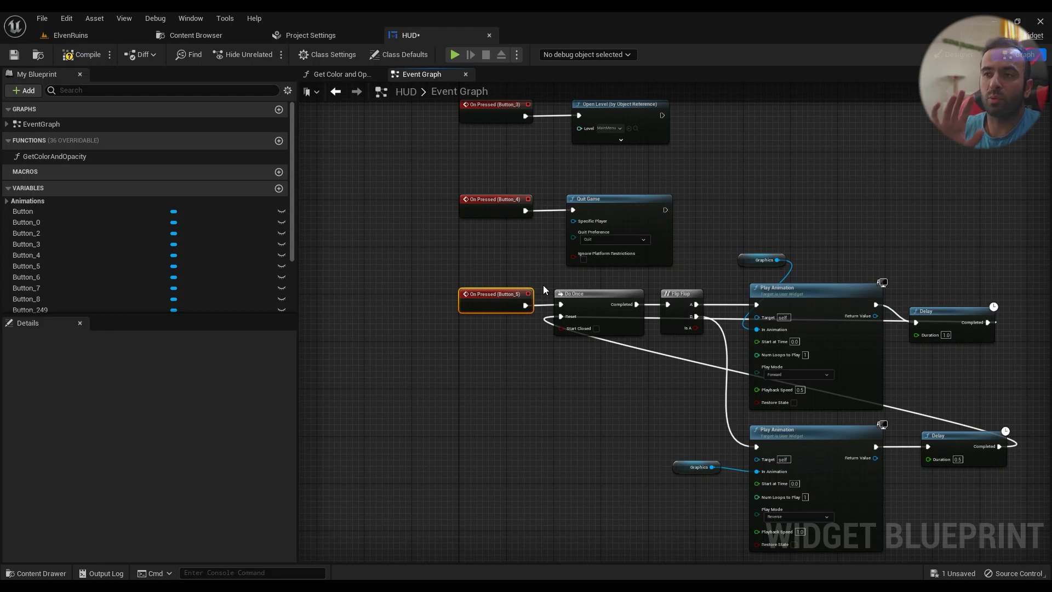
right_click_drag(624, 344, 515, 341)
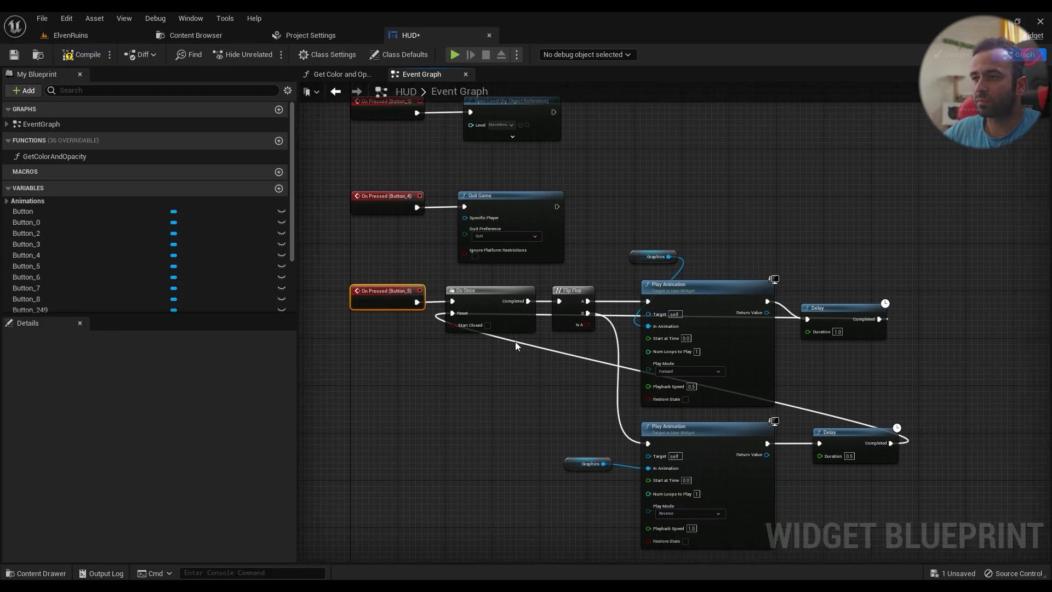
scroll(478, 310, "up", 2)
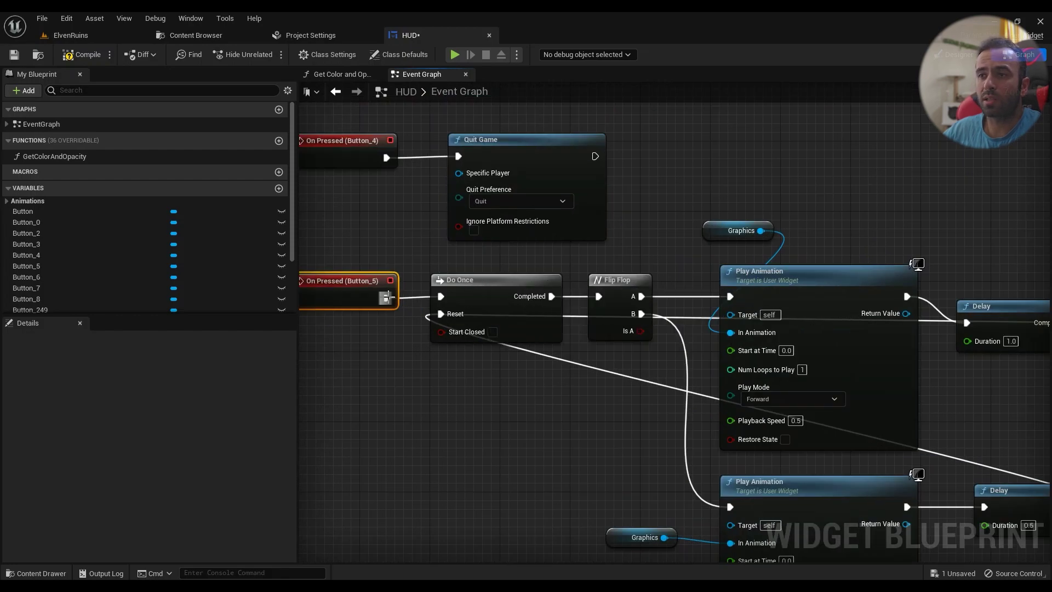
Step: Search the executable actions from the On Pressed (Button_5) output for the Do Once node
left_click_drag(386, 299, 408, 366)
type("doonc")
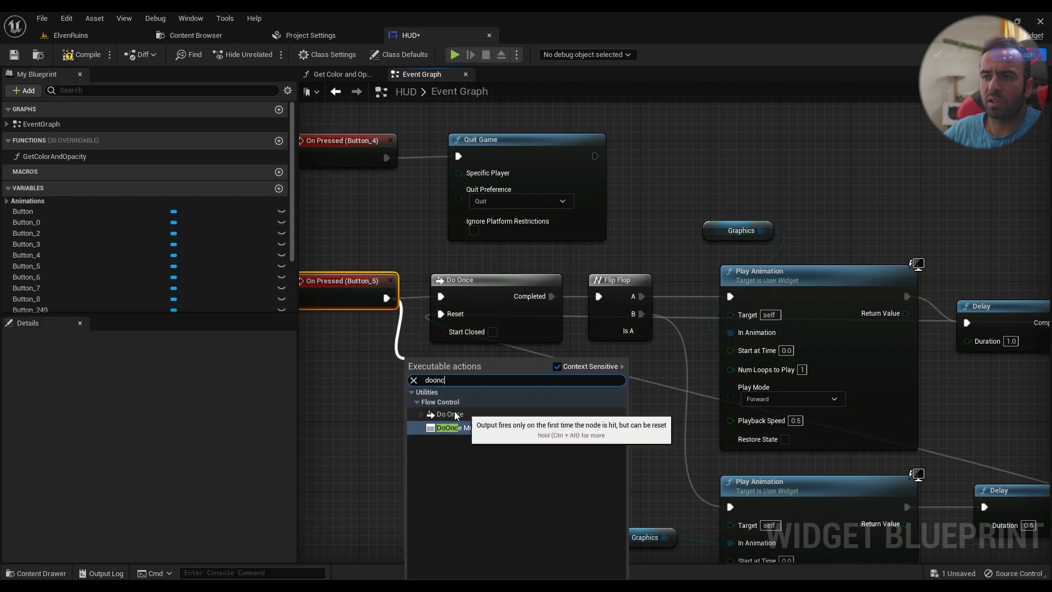
left_click(391, 413)
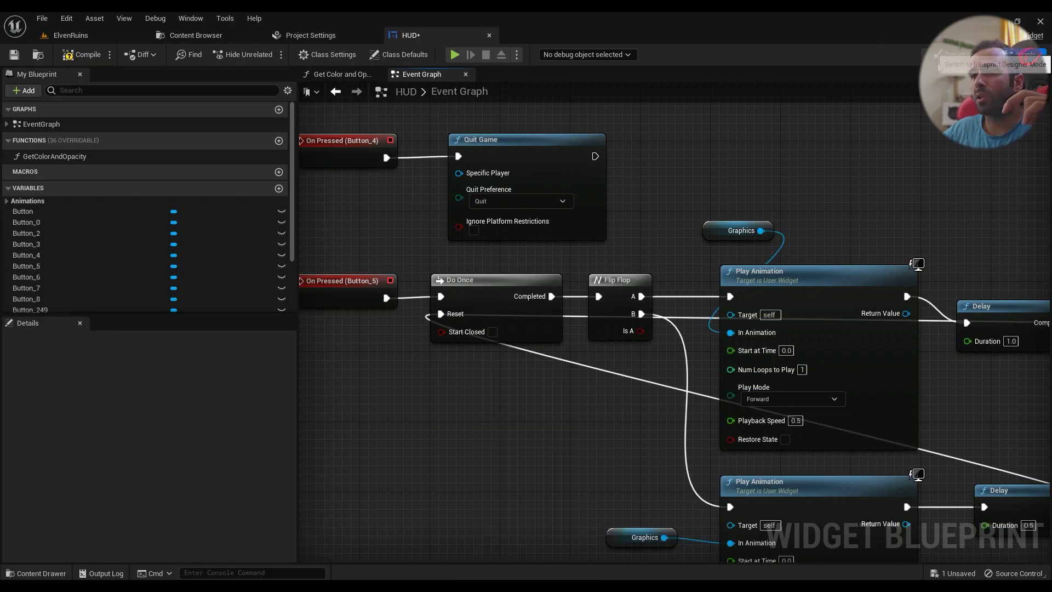
Step: Compare the GRAPCHIS button in the designer with the Play Animation and Delay nodes of its On Pressed event
left_click(954, 55)
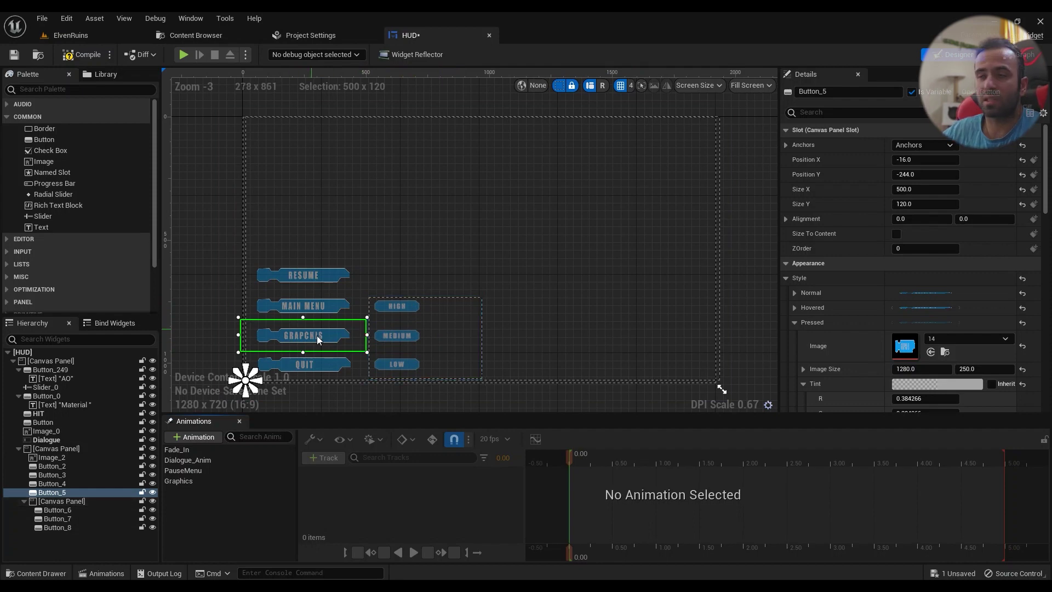
left_click(1033, 54)
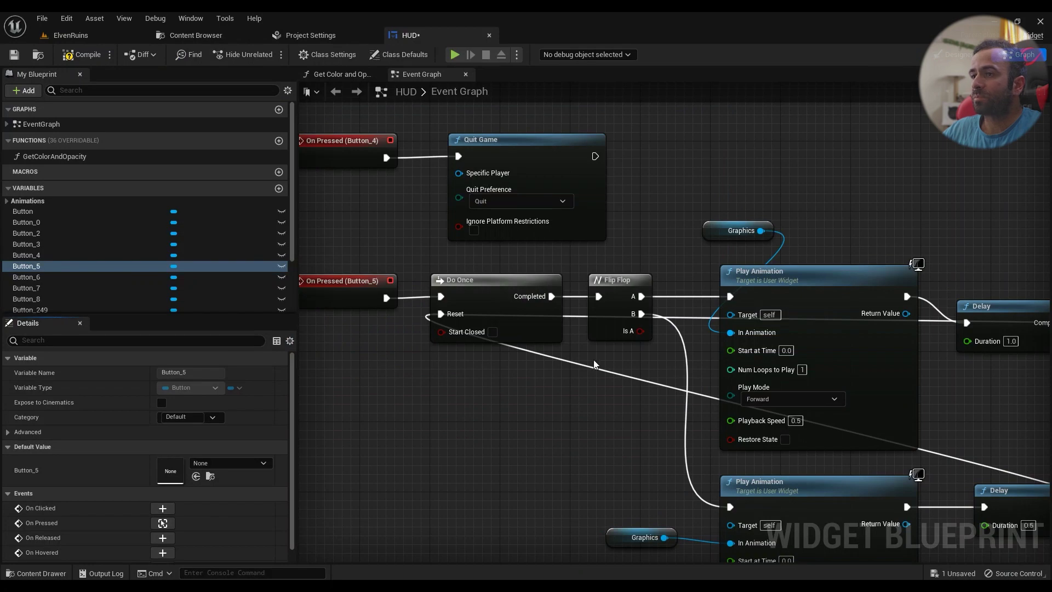
scroll(523, 164, "up", 3)
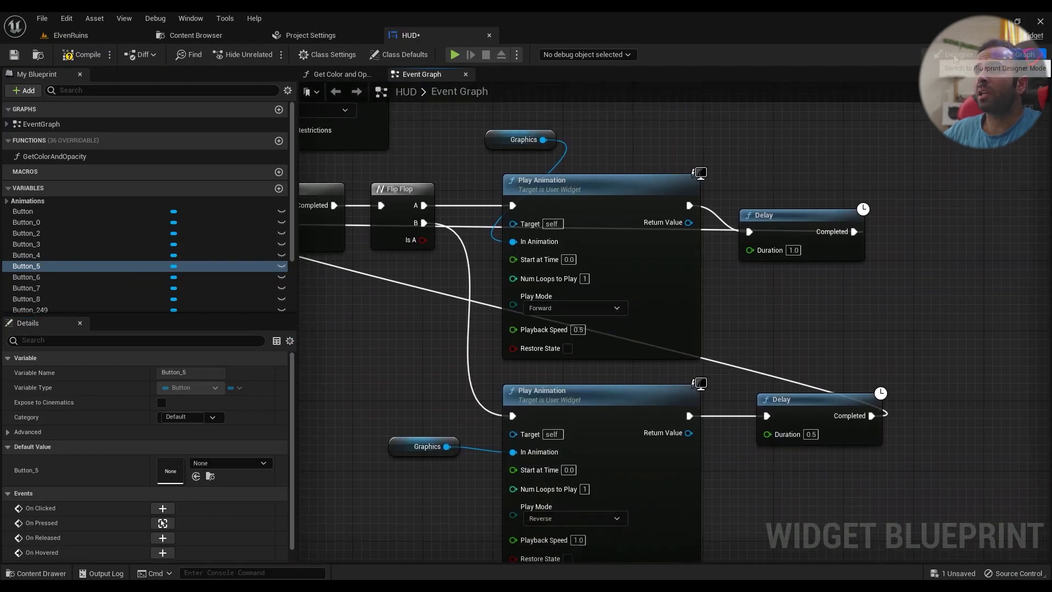
Step: Commit the name CanvasPanel_1 for the canvas panel that holds the HIGH, MEDIUM and LOW buttons
left_click(957, 54)
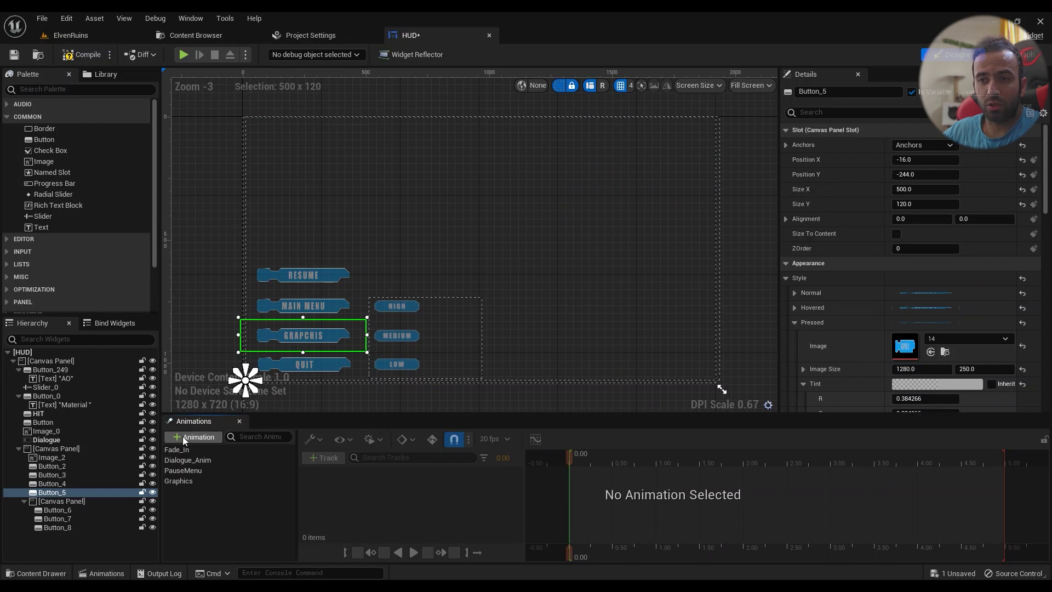
left_click(337, 309)
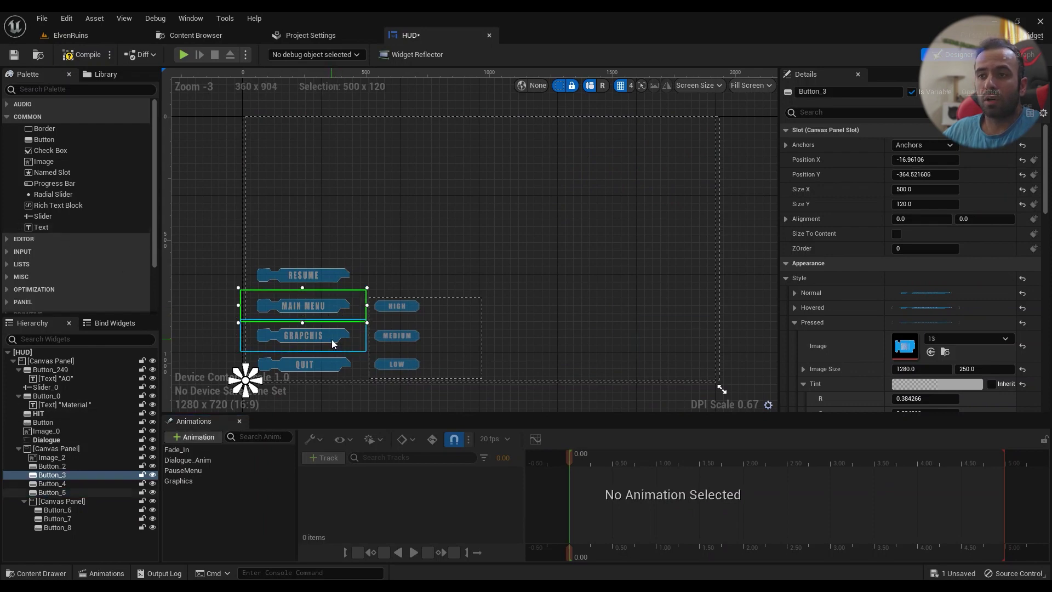
left_click(461, 330)
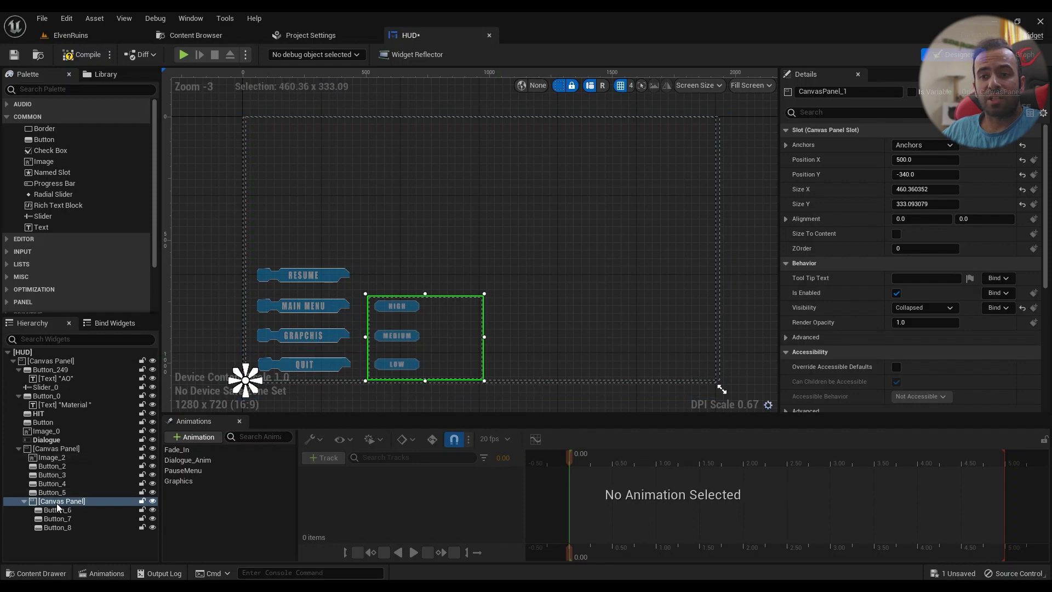
left_click(835, 94)
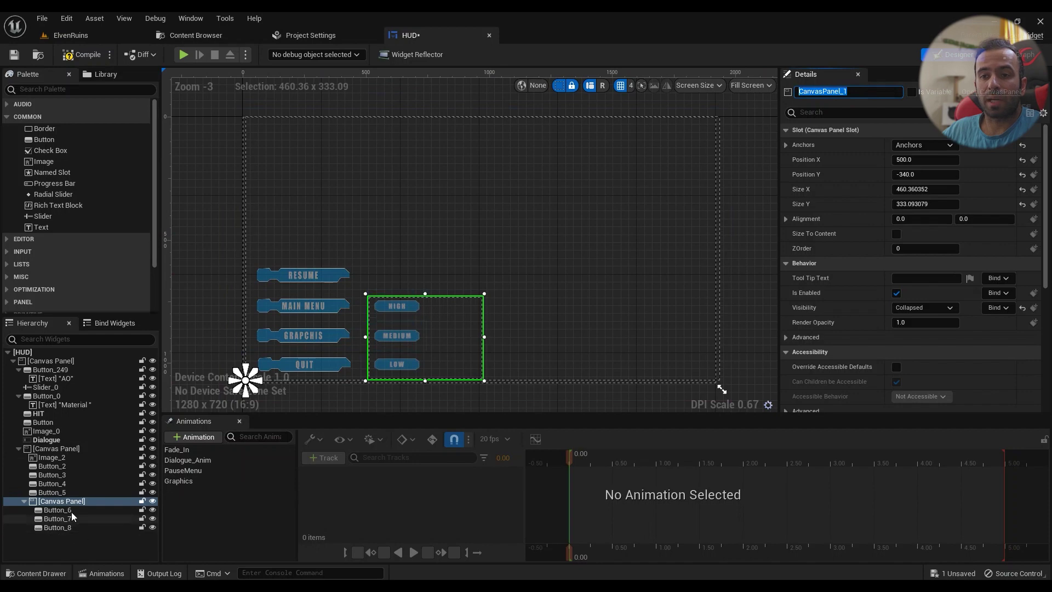
left_click(64, 542)
left_click(59, 502)
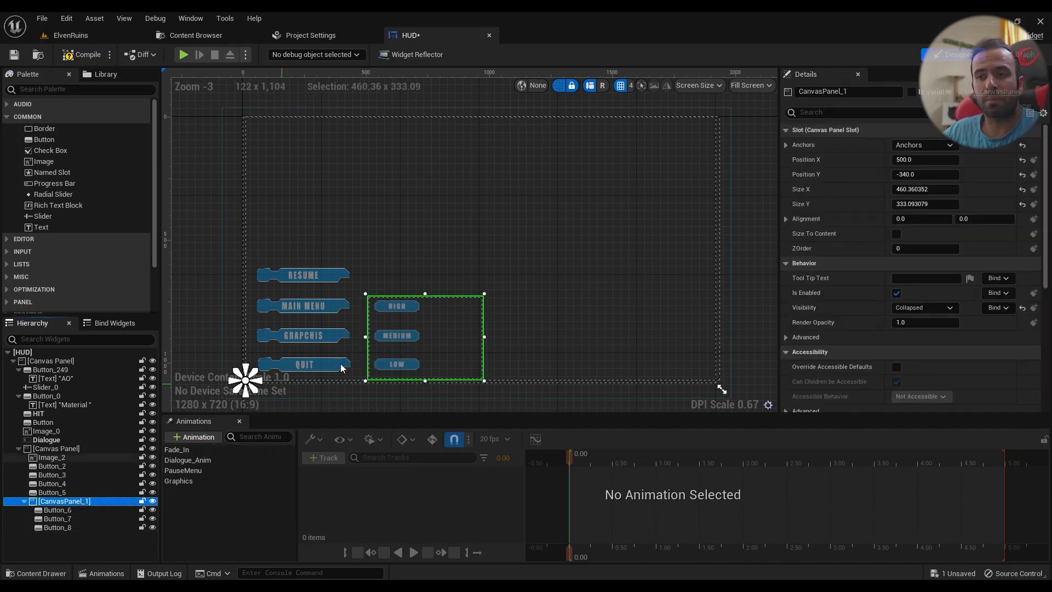
Step: Open the Graphics animation and preview how it reveals the quality buttons beside the GRAPCHIS button
left_click(329, 337)
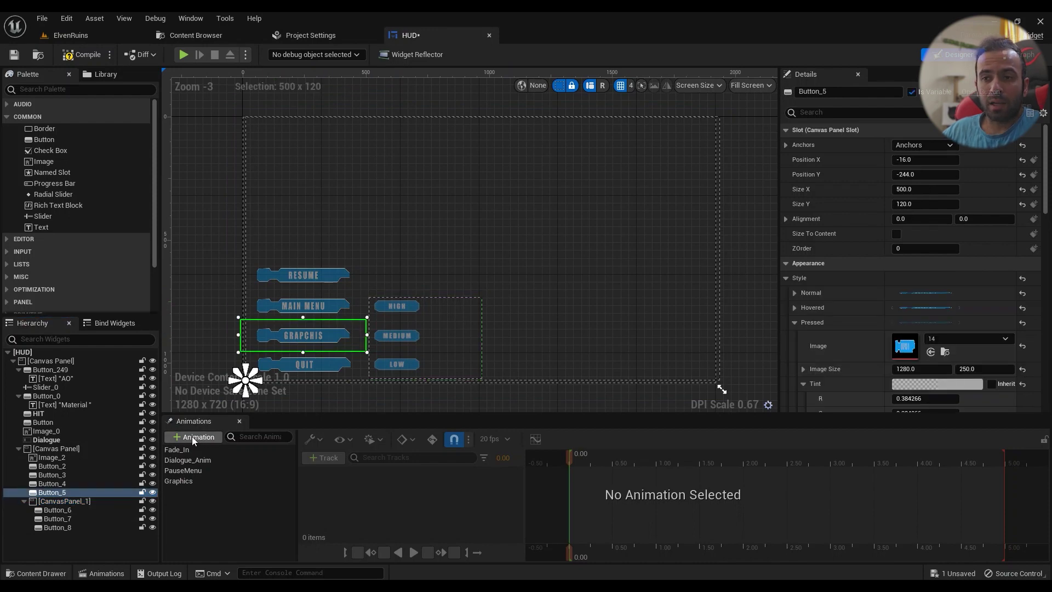
left_click(185, 481)
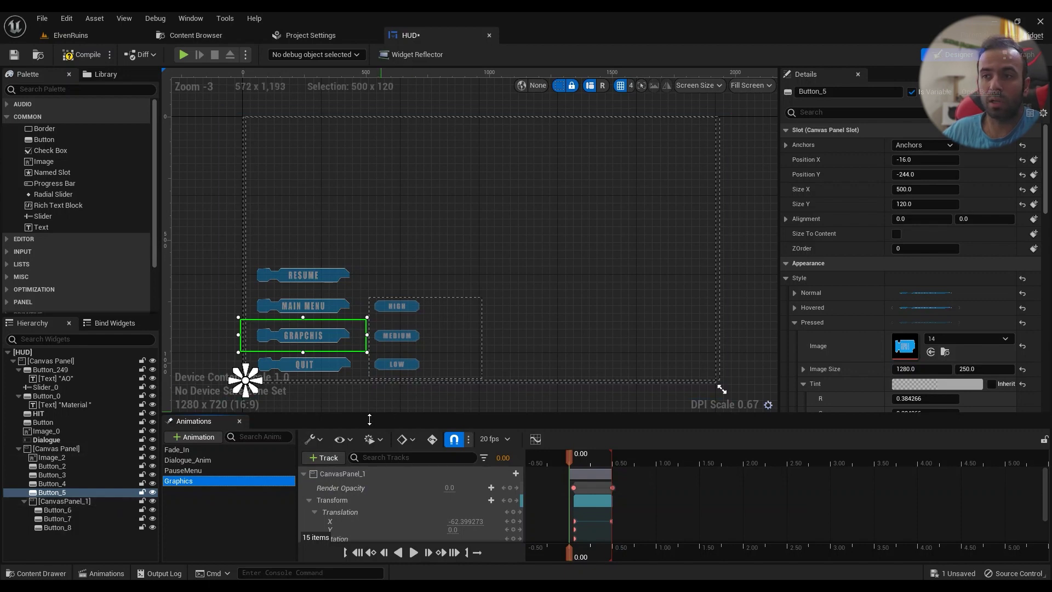
mouse_move(579, 458)
left_mouse_down()
mouse_move(601, 461)
mouse_move(568, 458)
left_mouse_up()
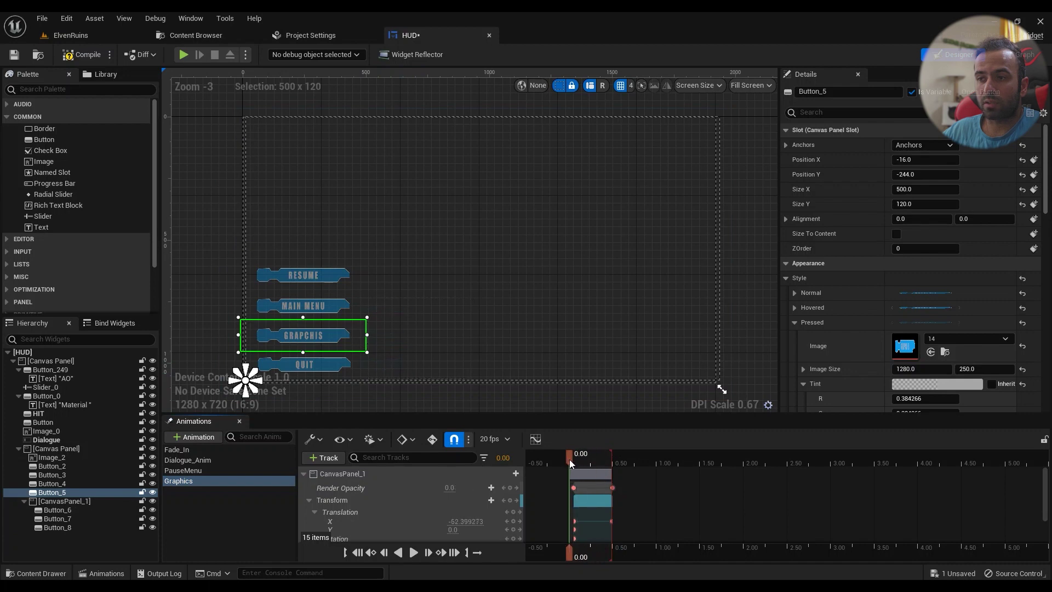
key("space")
left_click(582, 462)
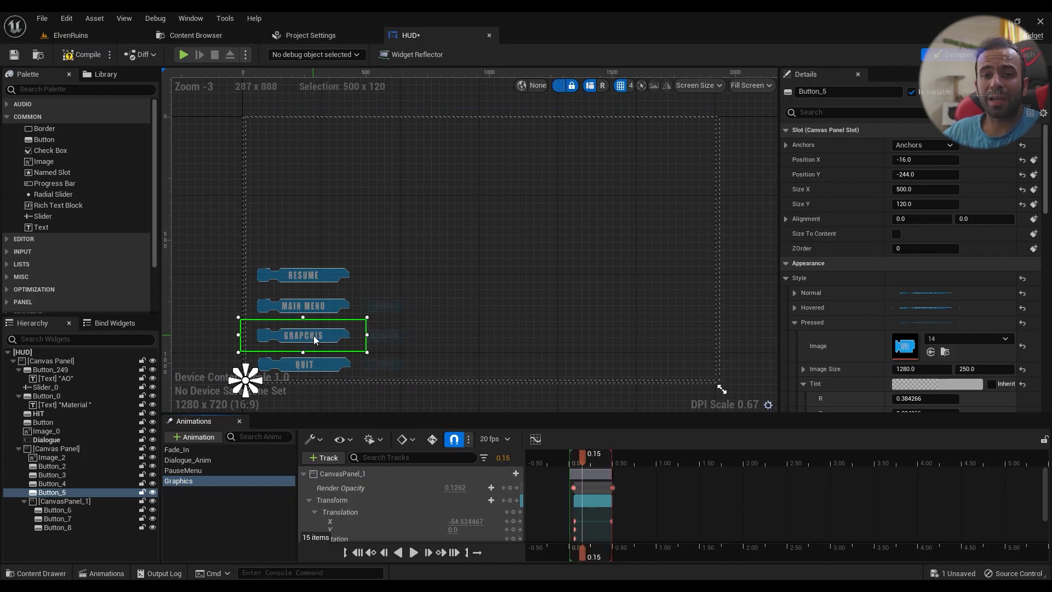
left_click(571, 460)
key("space")
left_click_drag(594, 461, 582, 462)
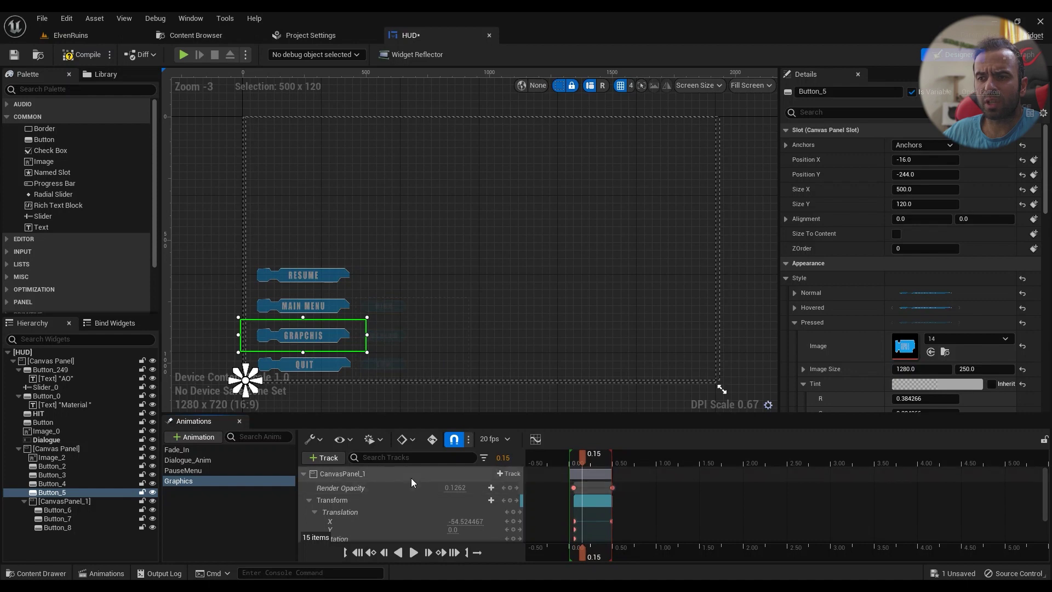
Step: Examine the property tracks available for CanvasPanel_1 and scrub the Graphics animation to inspect its Render Opacity keys
left_click(510, 473)
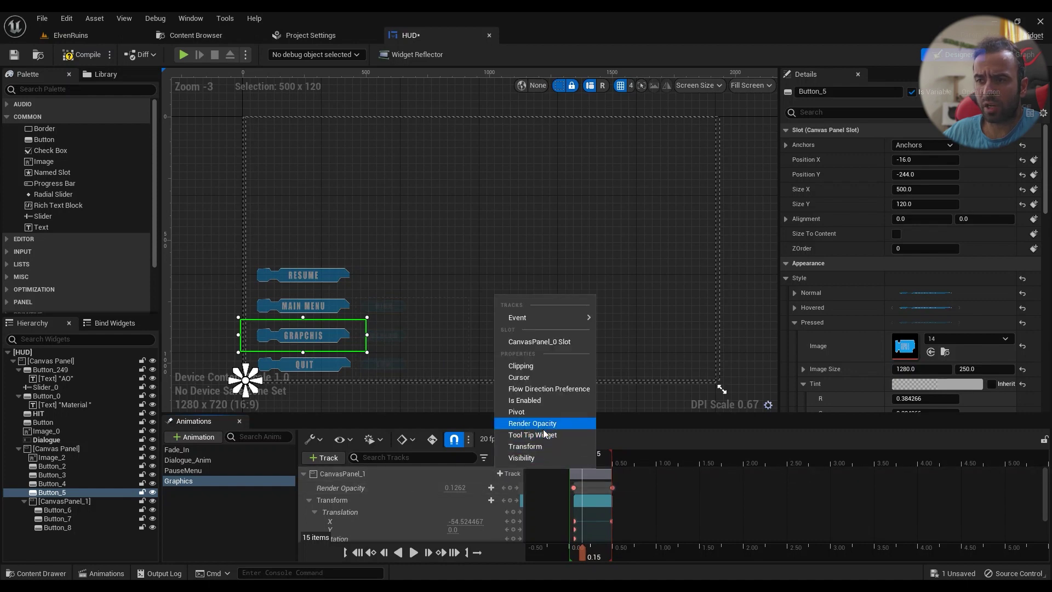
left_click(596, 462)
left_click_drag(597, 462, 577, 463)
left_click(505, 488)
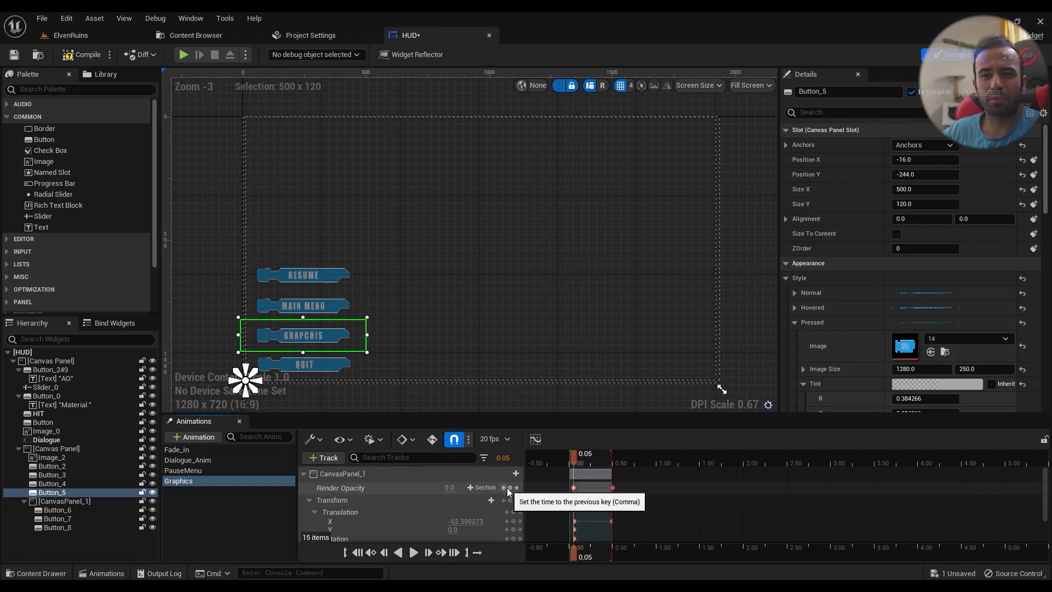
left_click_drag(589, 459, 601, 457)
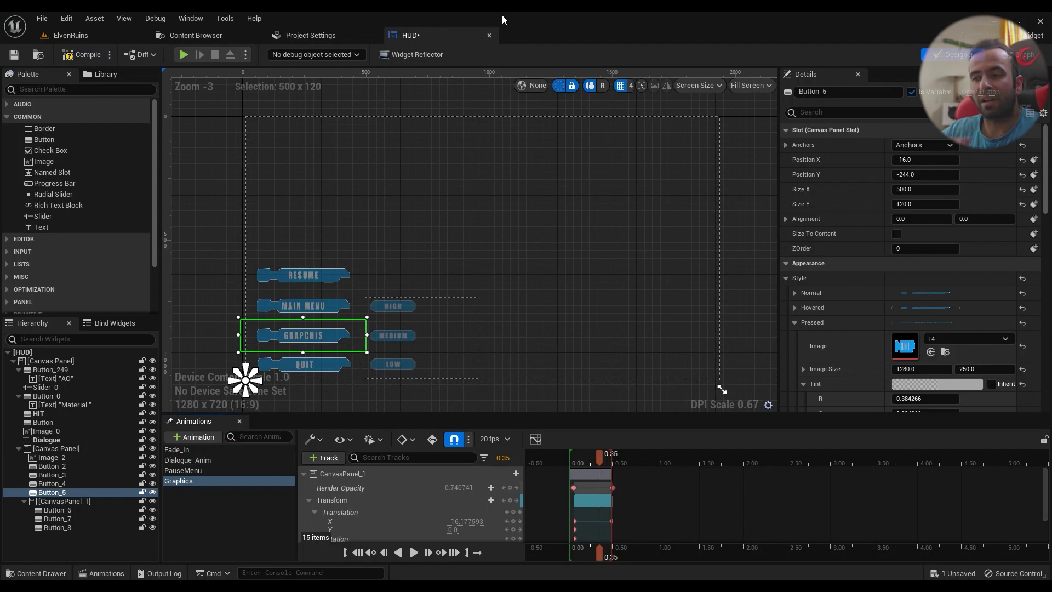
left_click_drag(601, 461, 580, 467)
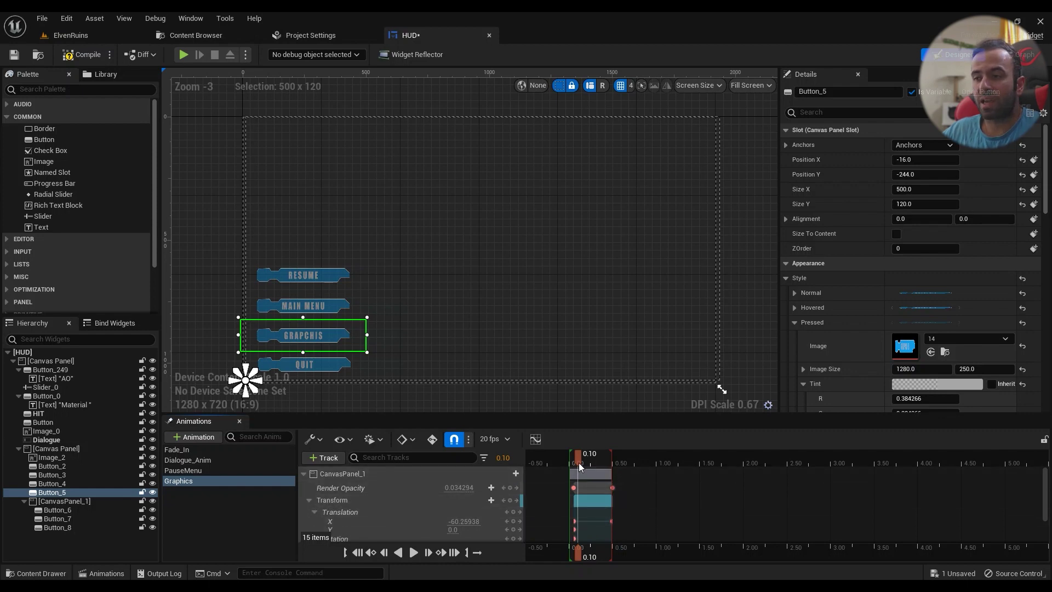
left_click_drag(579, 463, 604, 464)
Step: Align the 1.0-second Delay node with the execution output of the forward Play Animation node in the Event Graph
left_click(1021, 55)
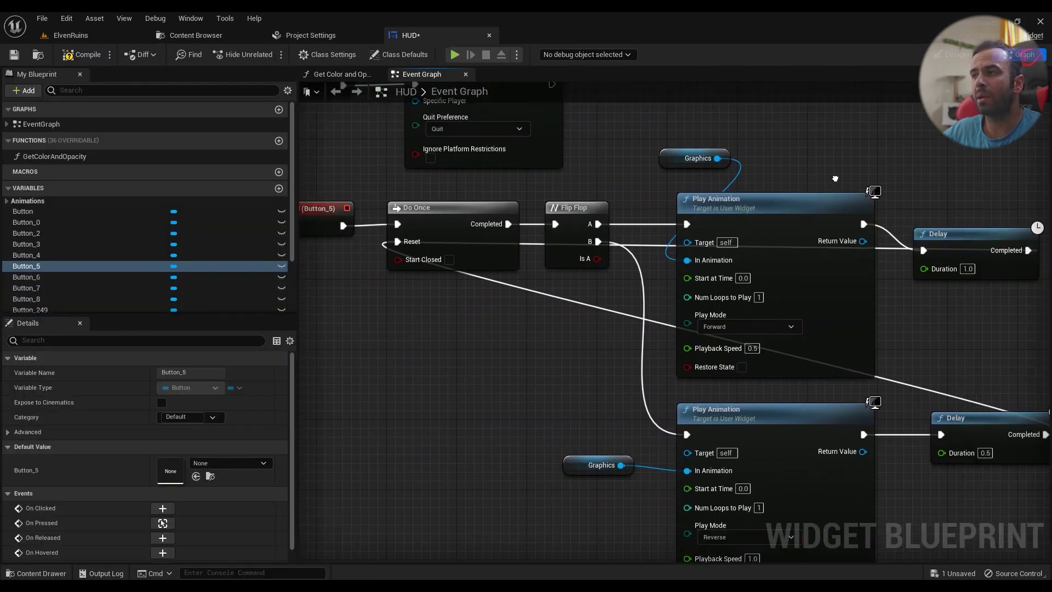
scroll(657, 343, "down", 2)
right_click_drag(657, 343, 781, 324)
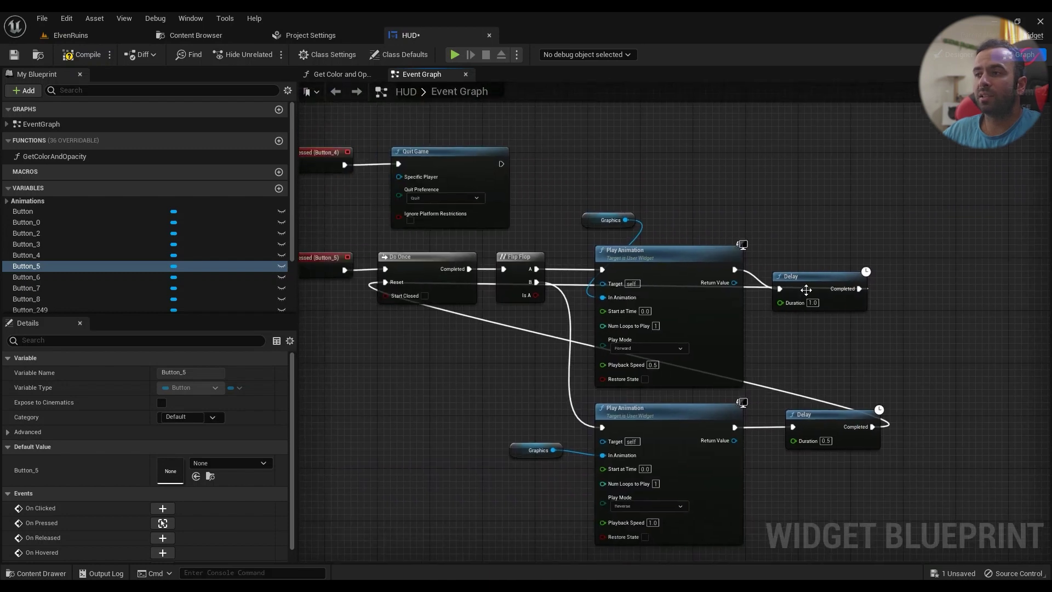
left_click_drag(818, 301, 386, 282)
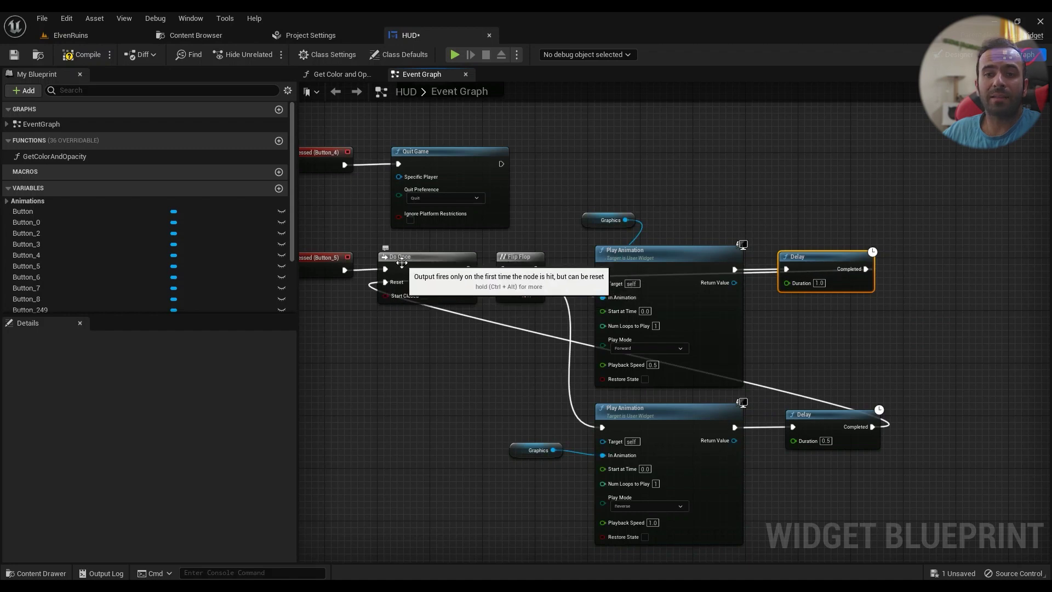
Step: Examine how Do Once and Flip Flop feed the forward and reverse Play Animation nodes and their Delay resets
right_click_drag(364, 330, 546, 353)
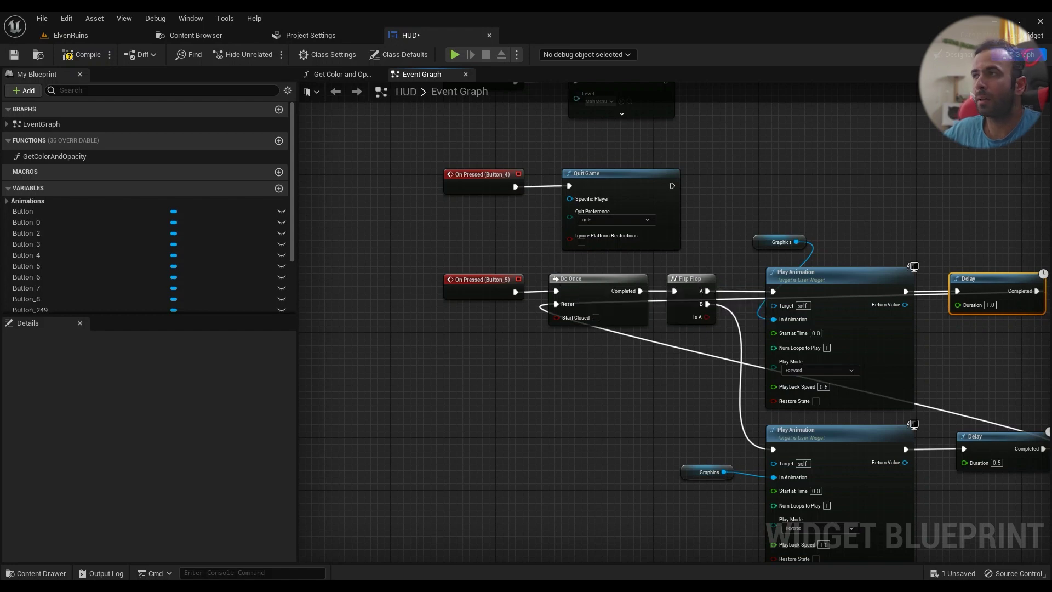
right_click_drag(623, 383, 482, 277)
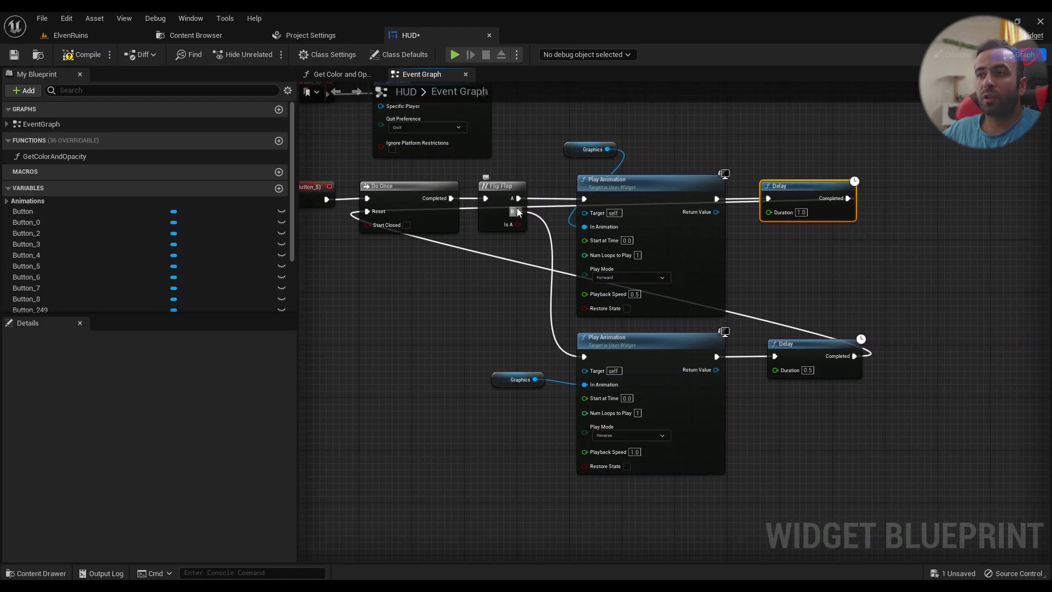
right_click_drag(505, 326, 522, 227)
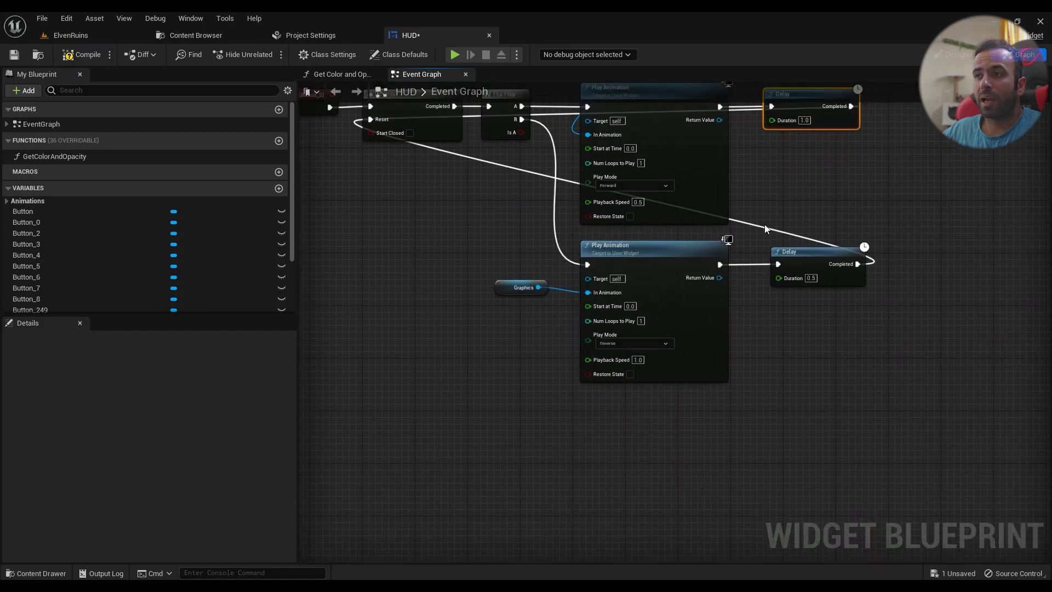
right_click_drag(764, 225, 748, 295)
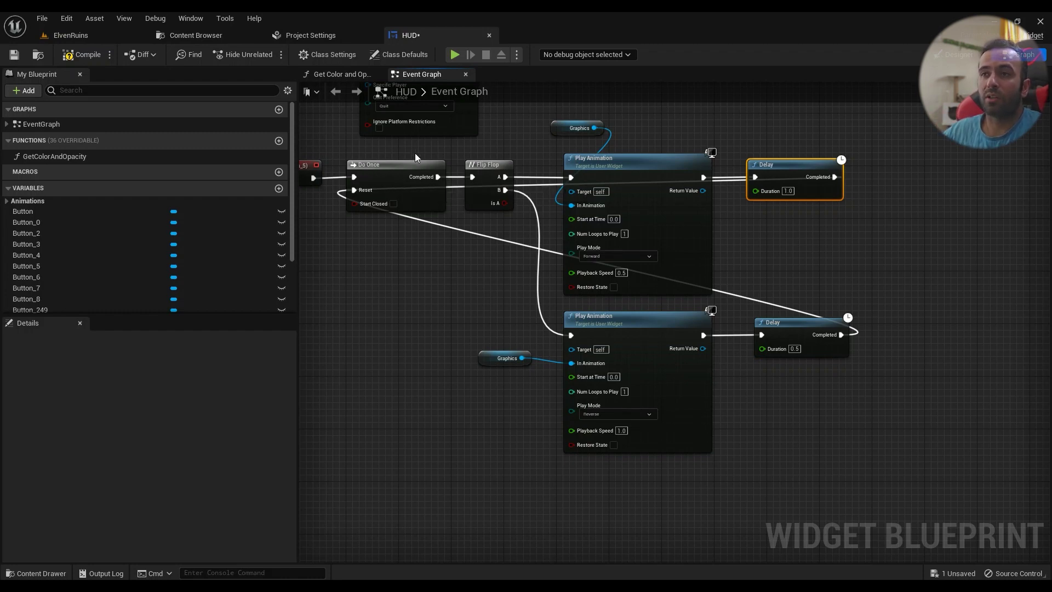
Step: Scrub the Graphics animation in the designer, review CanvasPanel_1's available tracks and collapse its Transform track
left_click(957, 55)
left_click_drag(580, 456, 610, 462)
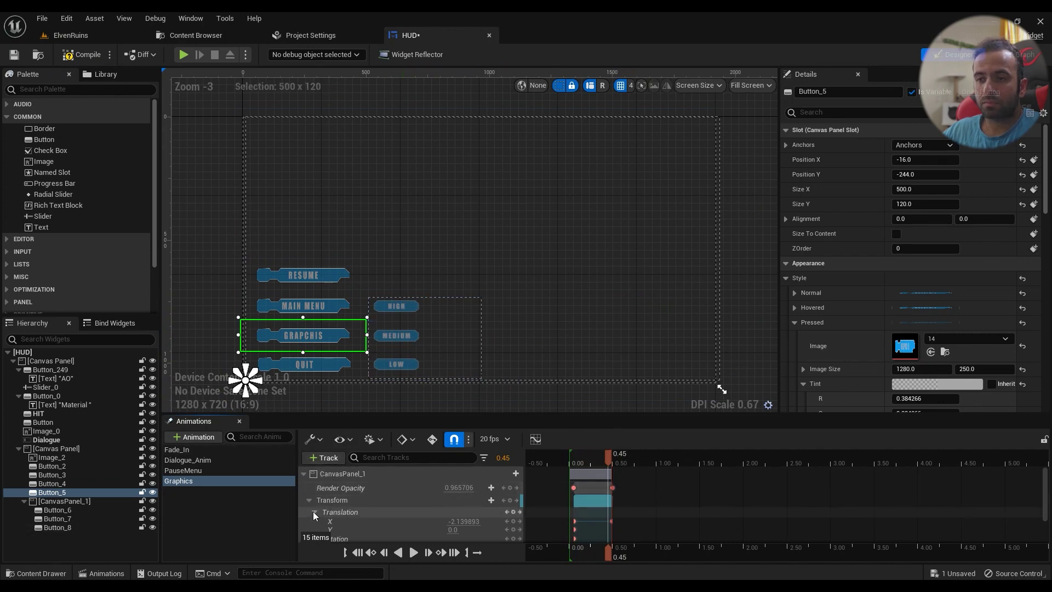
left_click(518, 476)
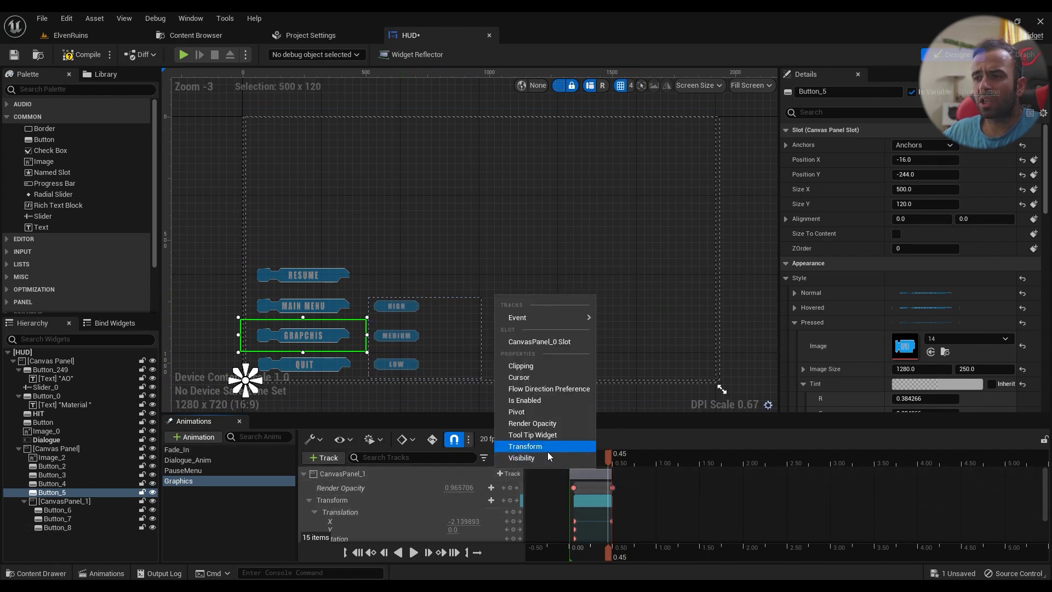
left_click(308, 500)
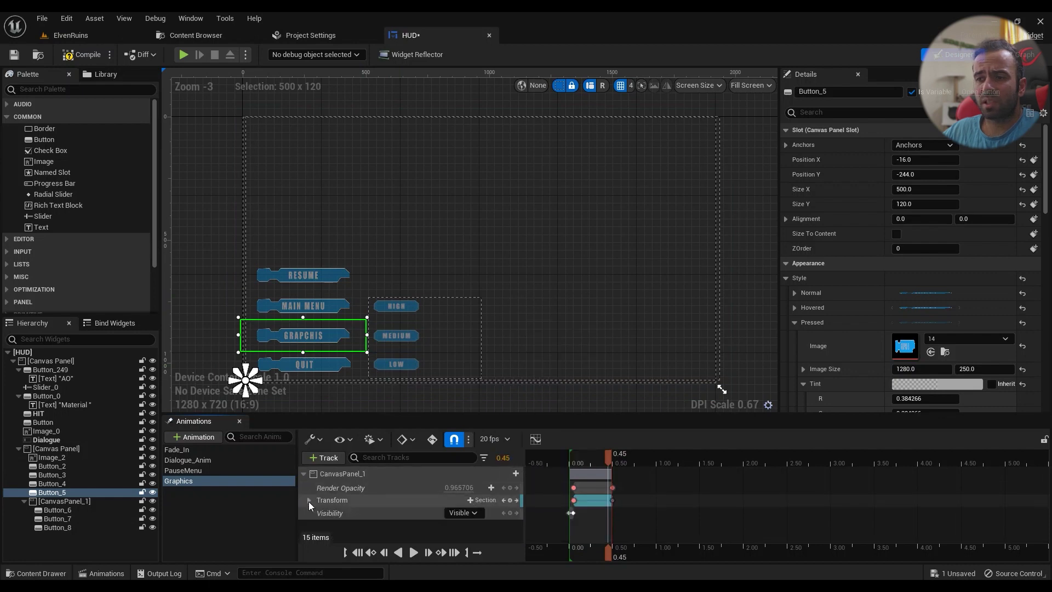
Step: Choose Visible for CanvasPanel_1's Visibility track at 0.05 seconds in the Graphics animation
left_click(576, 459)
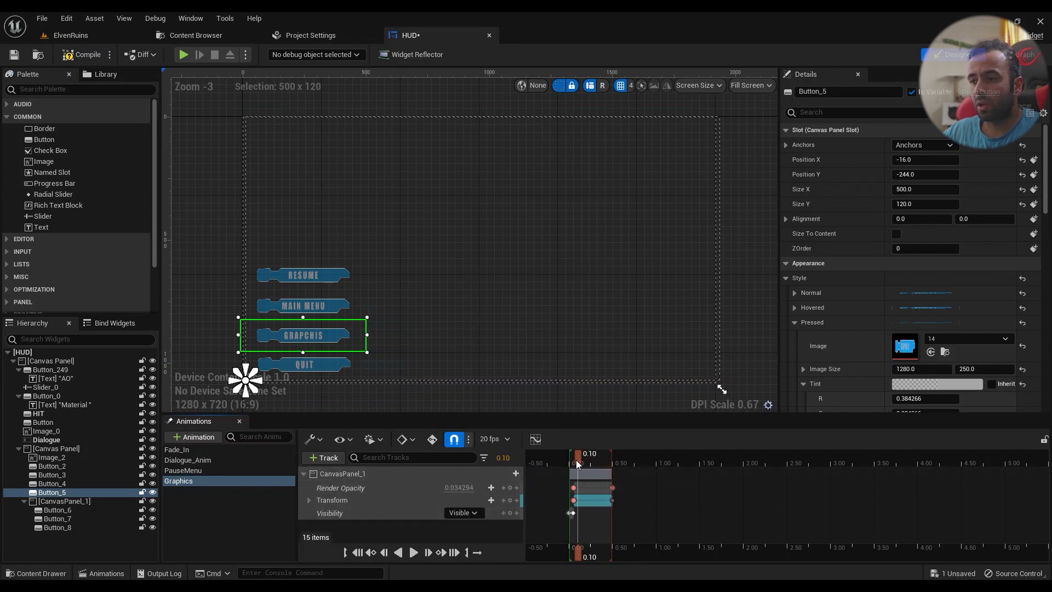
left_click(470, 514)
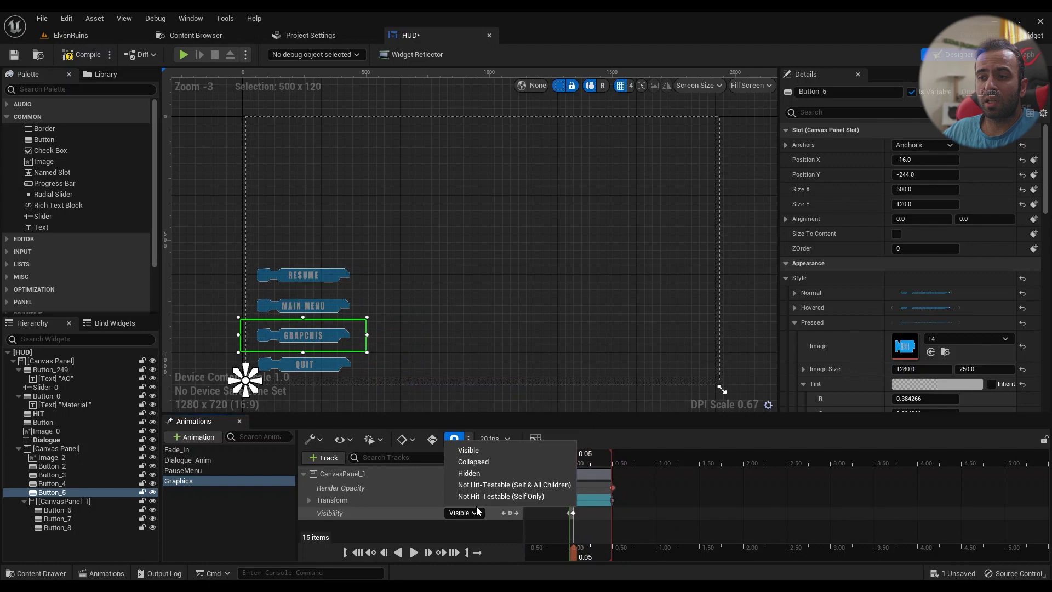
left_click(468, 450)
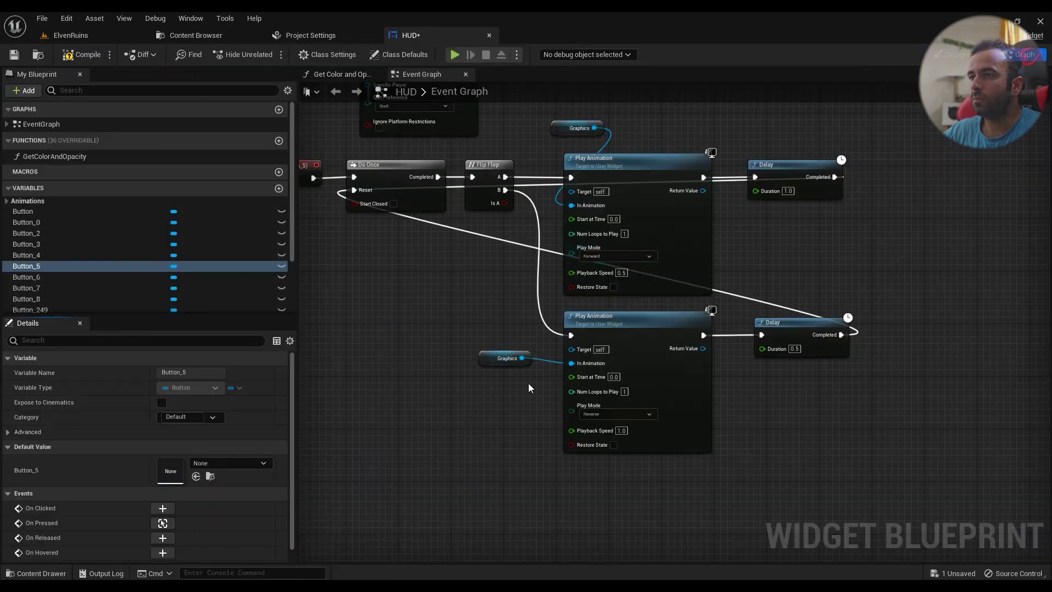
Step: Open the LOW button's On Pressed event and examine the Execute Console Command chains for the three quality buttons
scroll(894, 133, "down", 3)
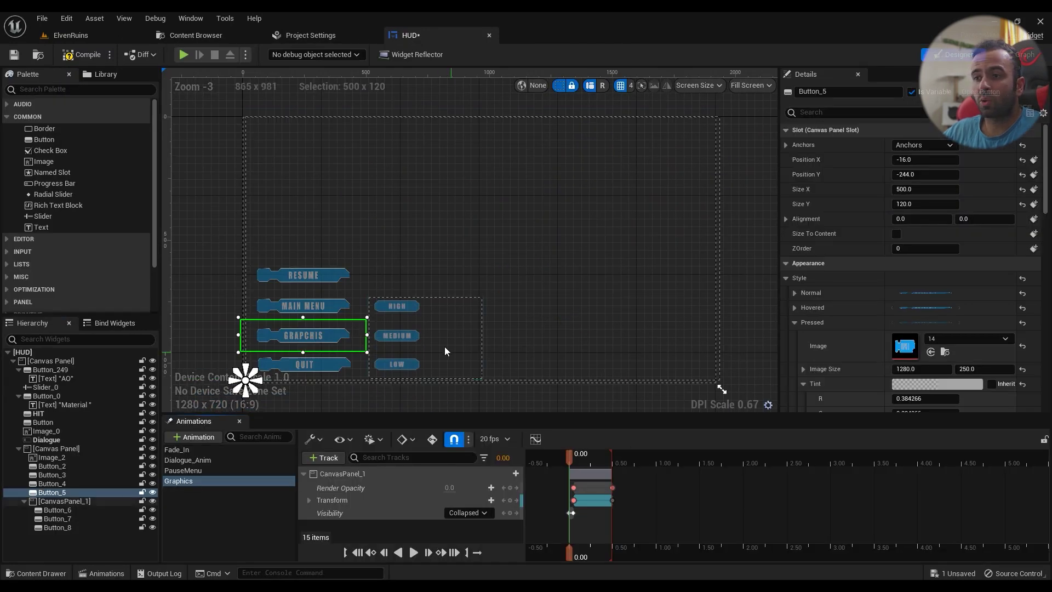
left_click(399, 363)
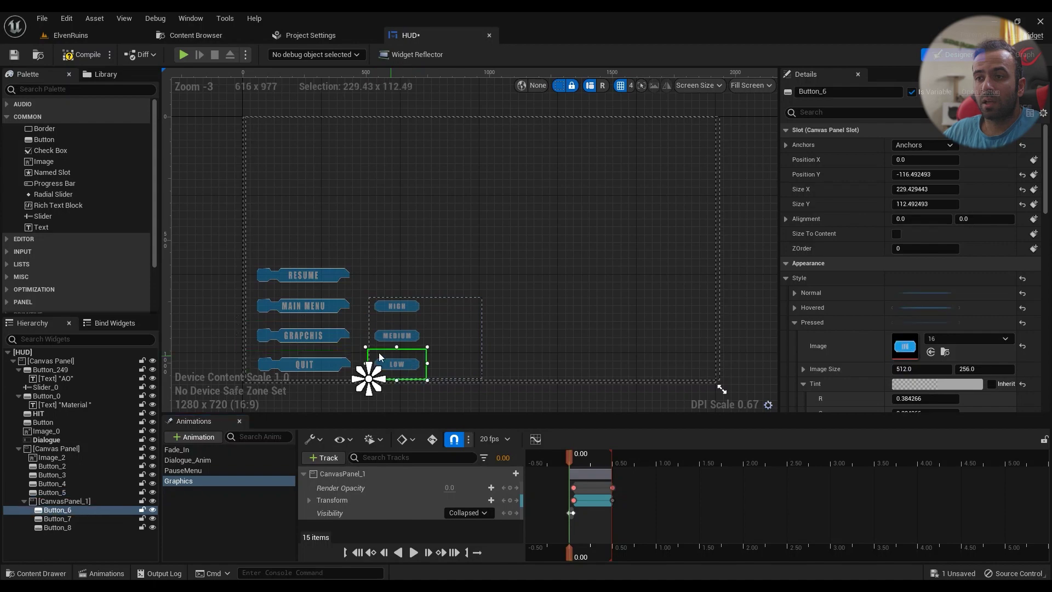
scroll(924, 361, "down", 10)
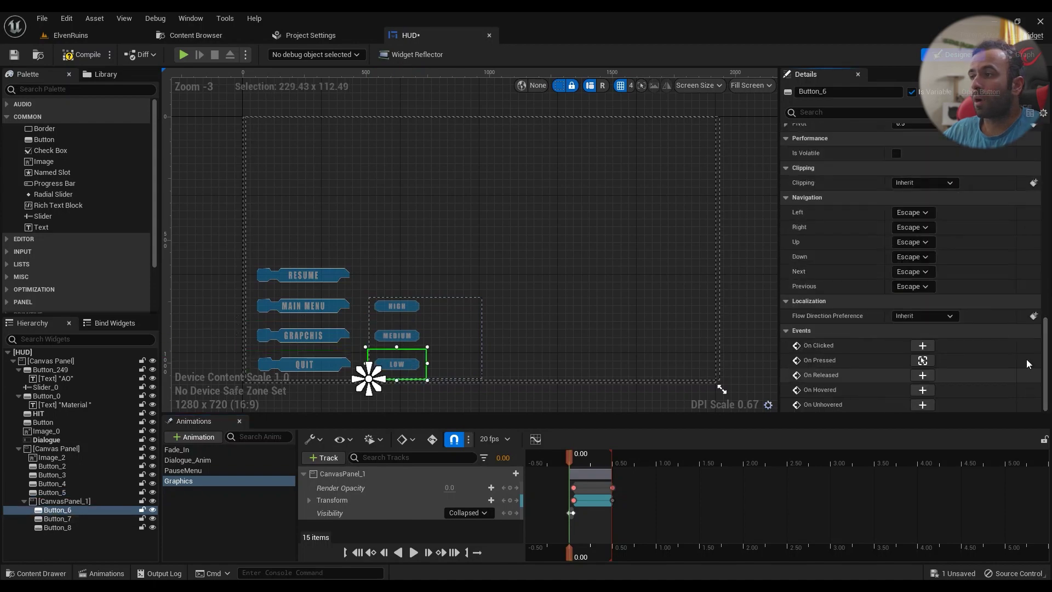
left_click(923, 360)
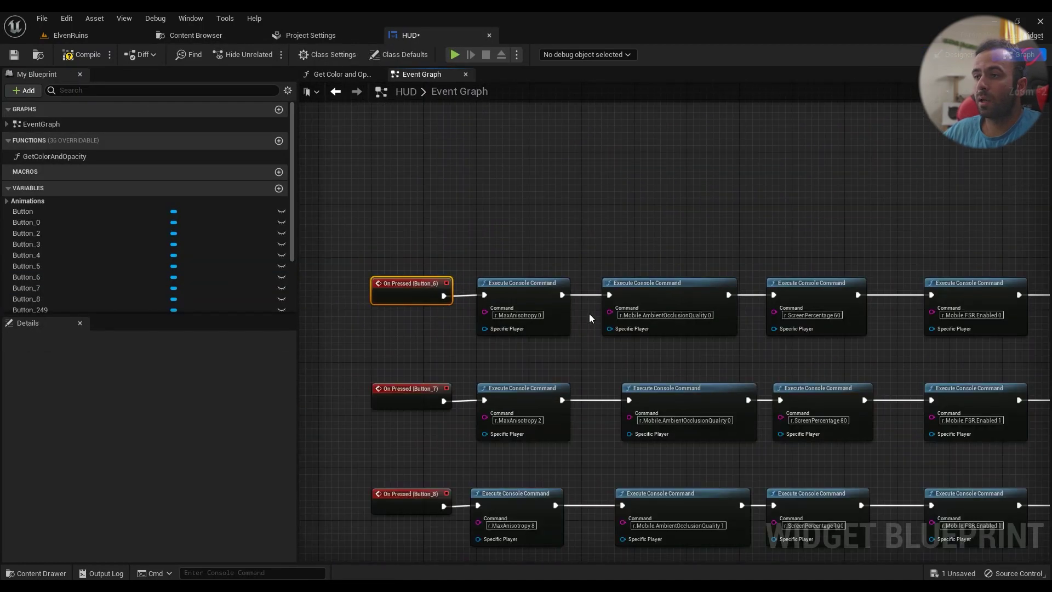
scroll(586, 351, "down", 2)
mouse_move(625, 346)
right_mouse_down()
mouse_move(507, 329)
mouse_move(617, 350)
right_mouse_up()
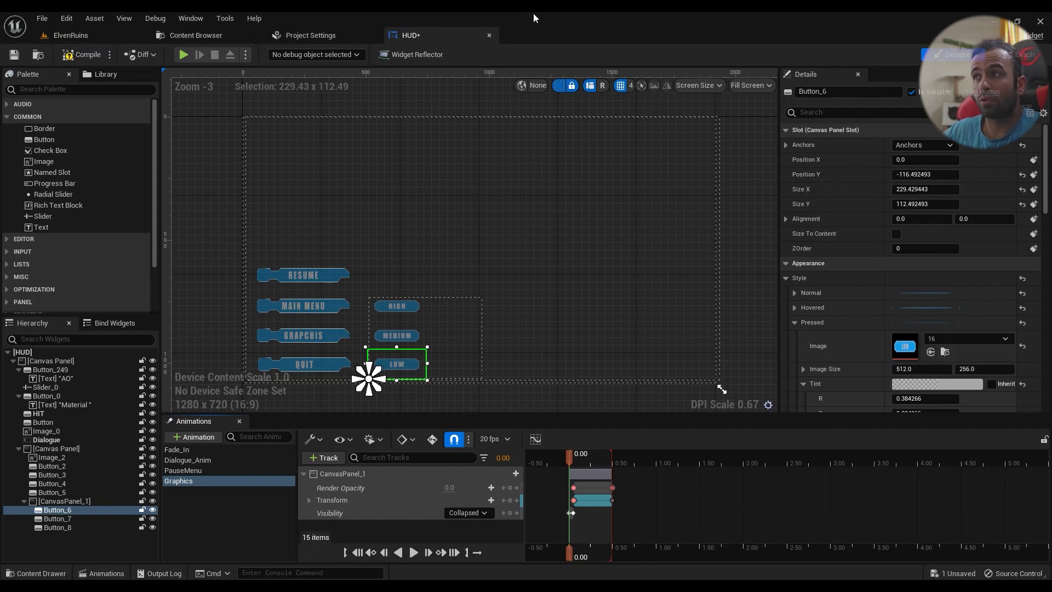
Step: Return to the event graph and examine the first Execute Console Command nodes of the three quality buttons' On Pressed events
double_click(369, 378)
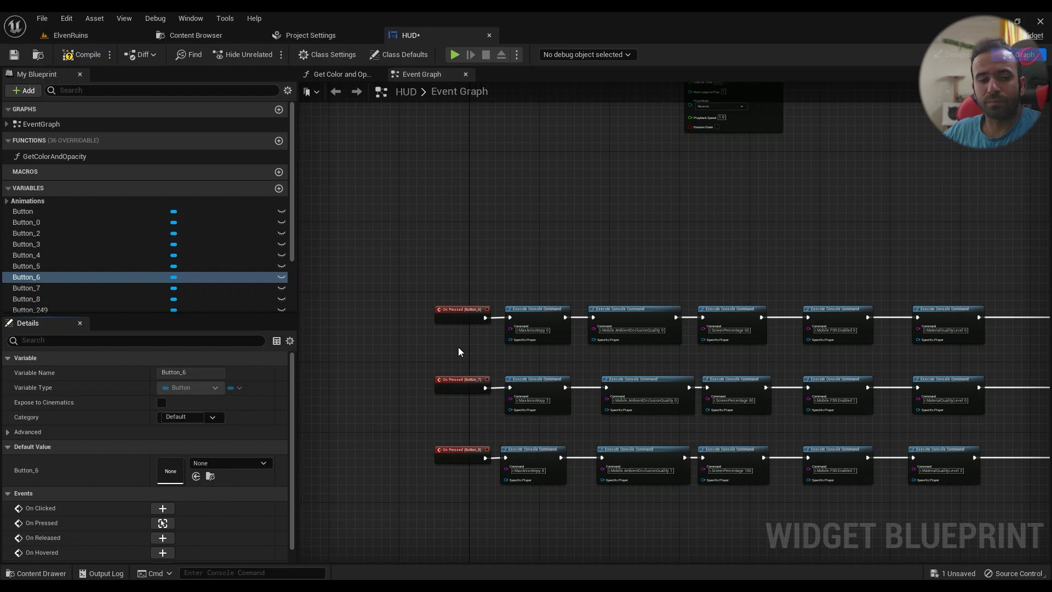
scroll(499, 362, "up", 2)
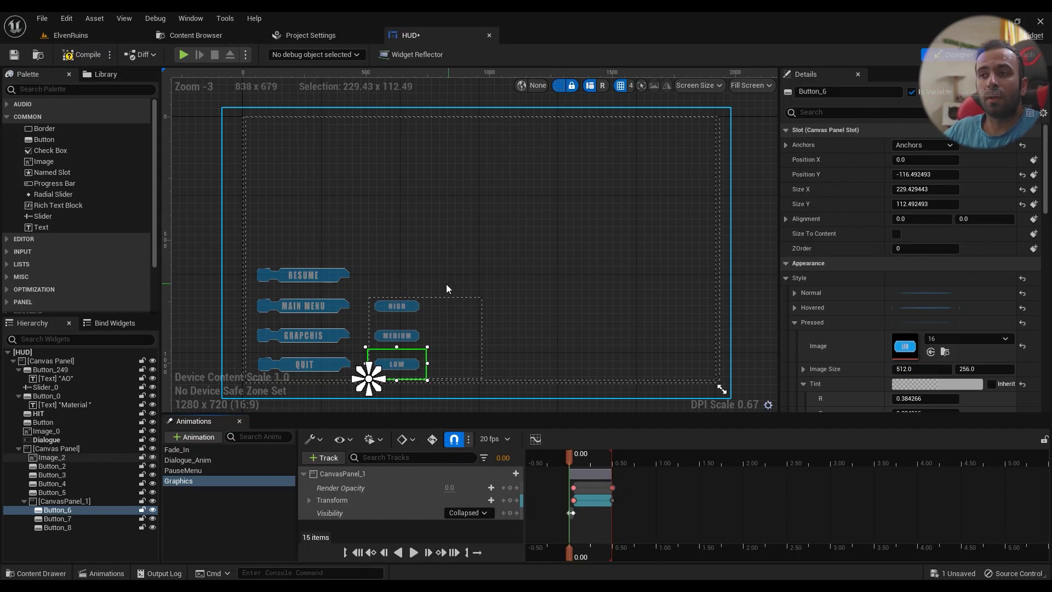
left_click(1024, 55)
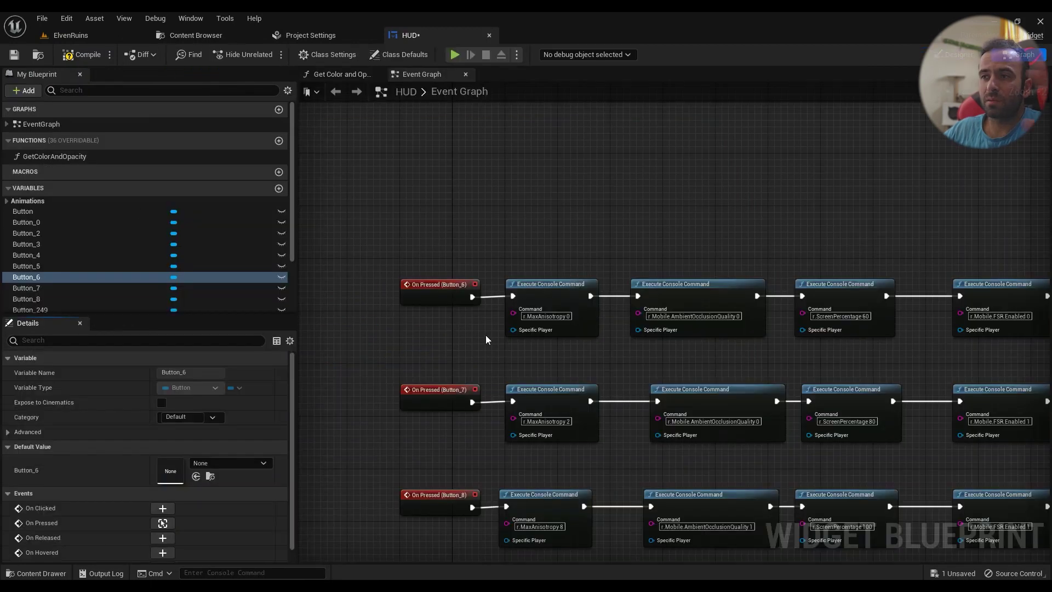
right_click_drag(628, 357, 536, 332)
scroll(500, 305, "down", 1)
scroll(471, 305, "up", 2)
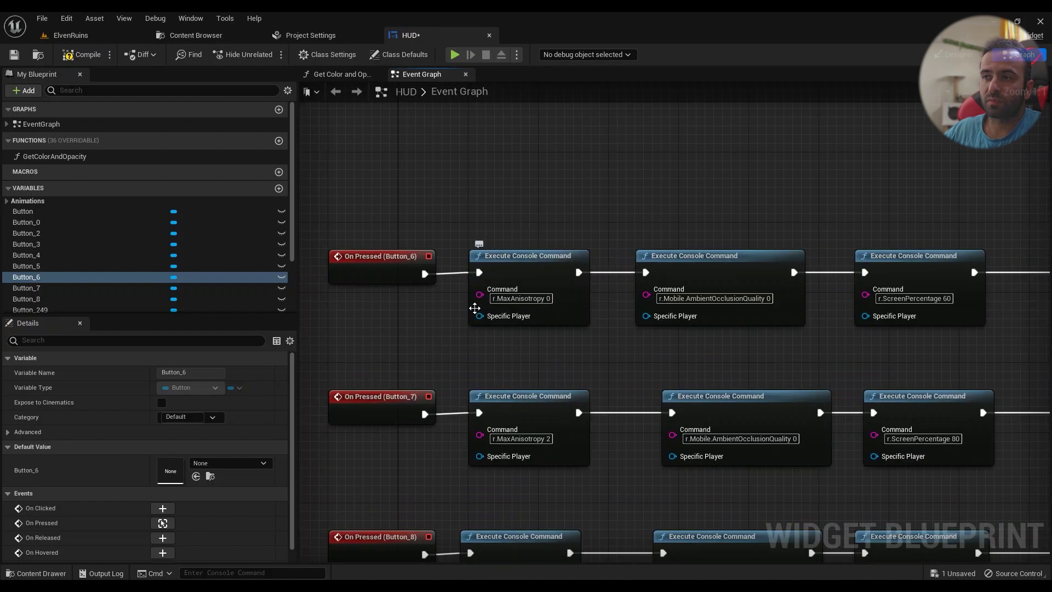
right_click_drag(417, 324, 419, 234)
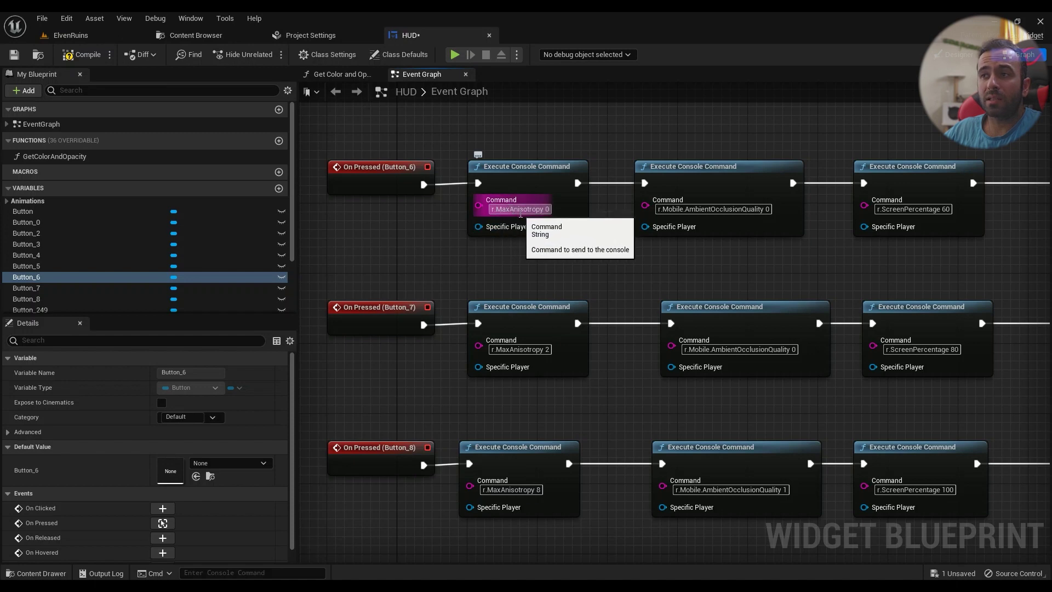
Step: Look up the r.MaxAnisotropy variable in the console command line using autocomplete
key("grave")
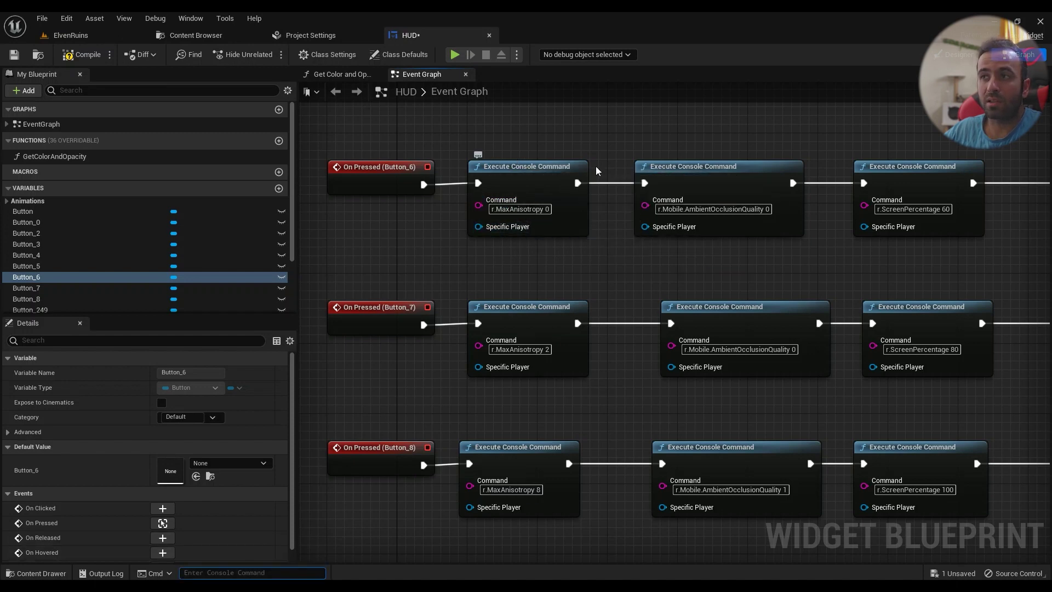
type("r")
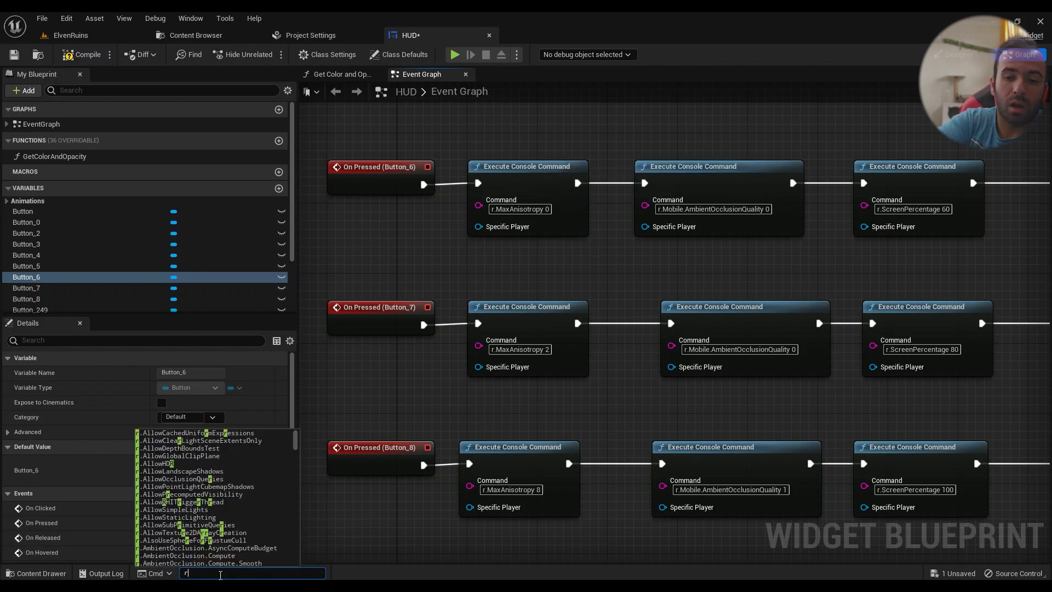
type(".maxani")
key("Tab")
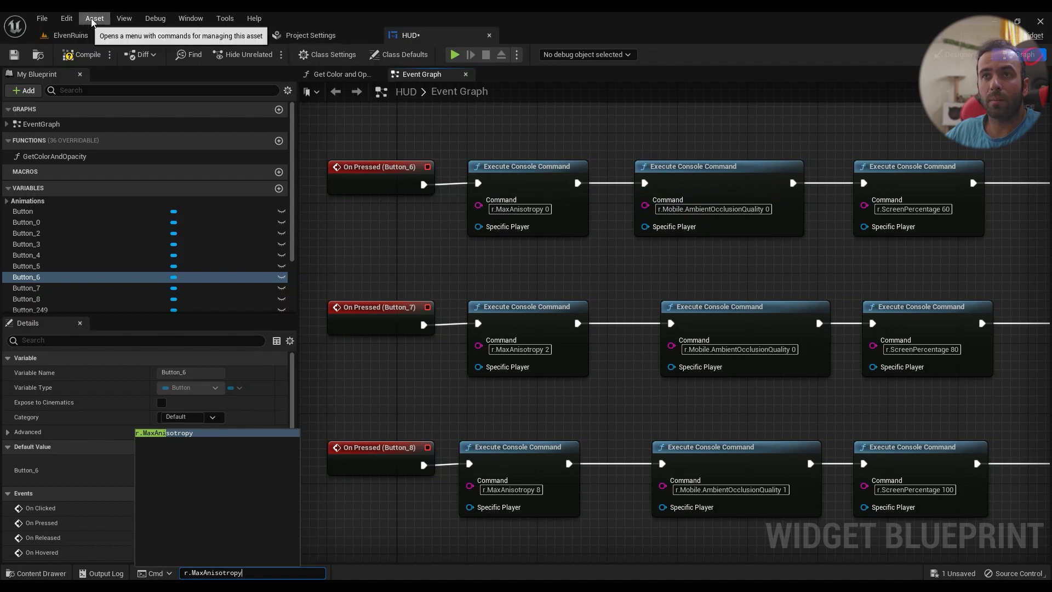
Step: Switch to the ElvenRuins level editor and open the Device Profiles window
left_click(199, 21)
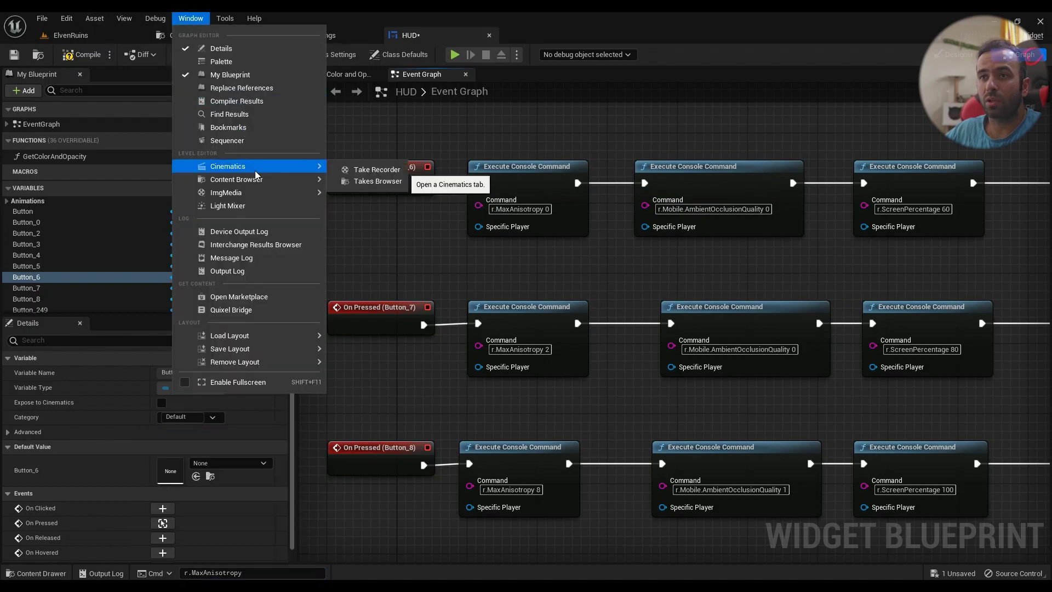
left_click(60, 36)
left_click(99, 20)
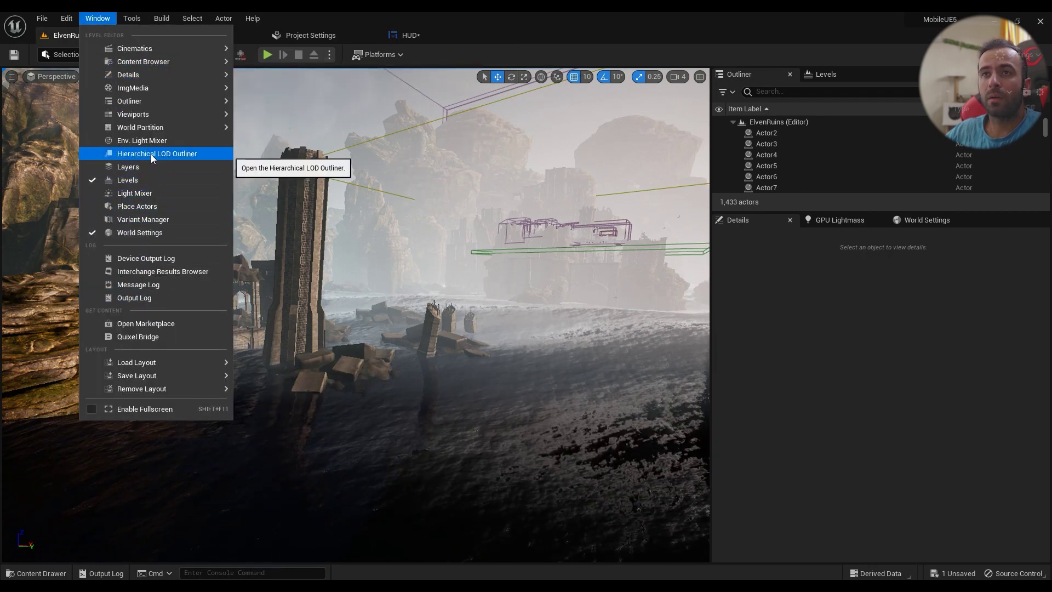
mouse_move(131, 18)
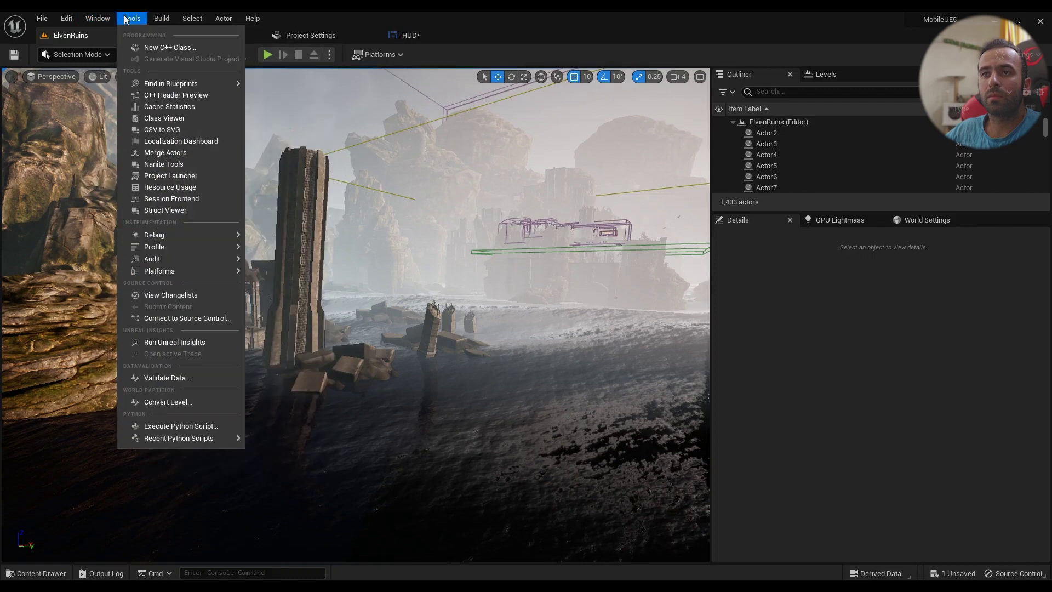
mouse_move(156, 249)
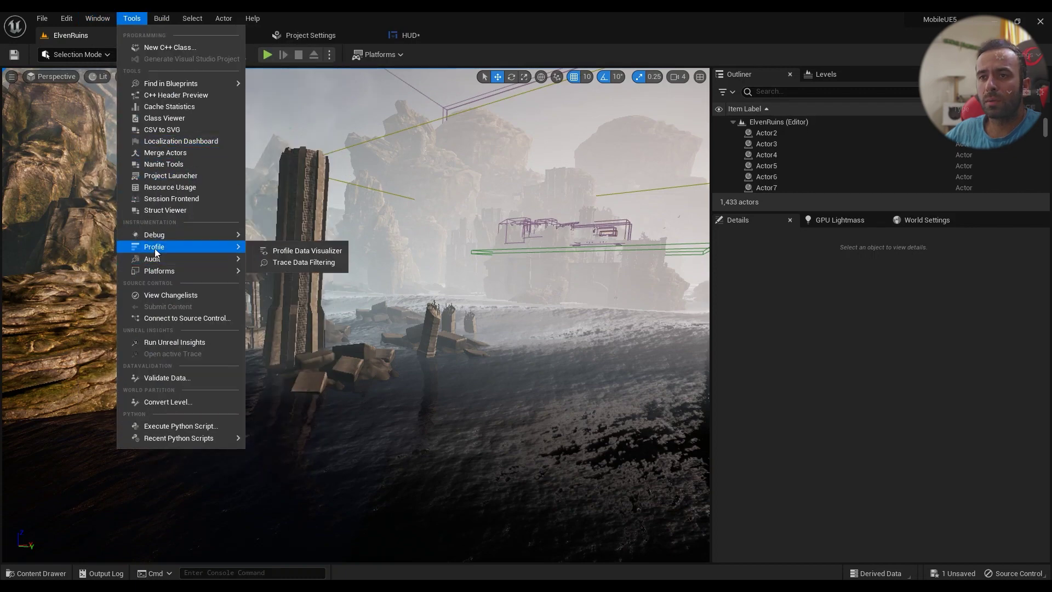
mouse_move(176, 272)
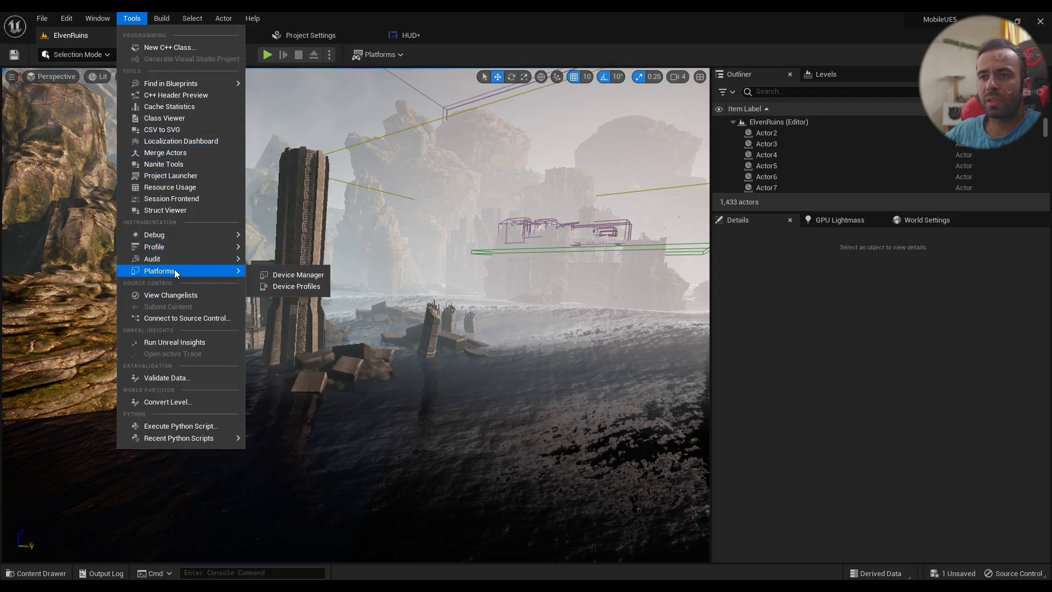
left_click(302, 284)
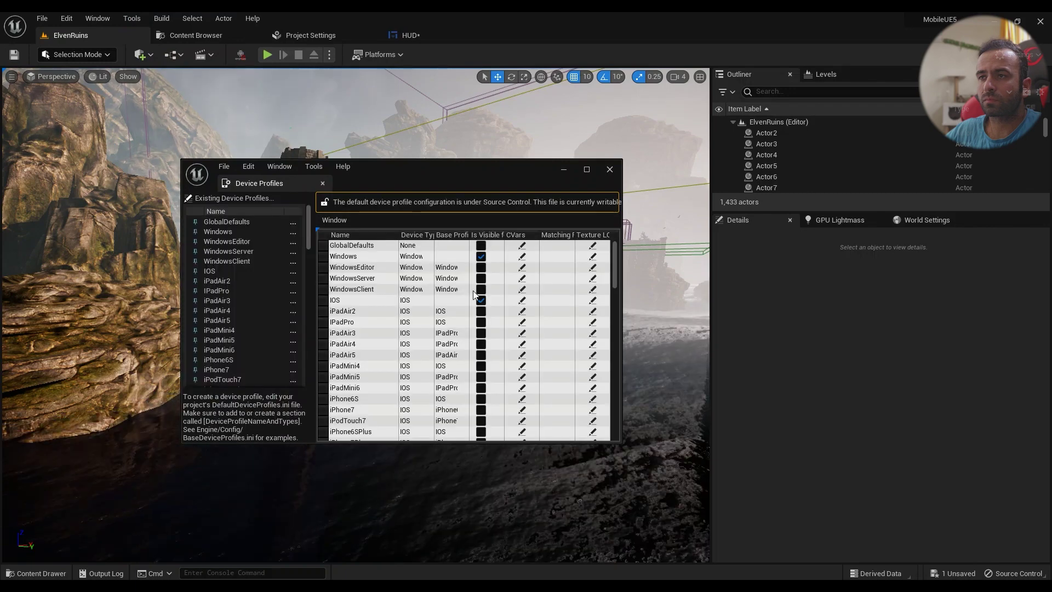
Step: Open the Android_Low profile's settings and expand its World texture LOD settings and its Rendering console variables
left_click_drag(616, 259, 613, 371)
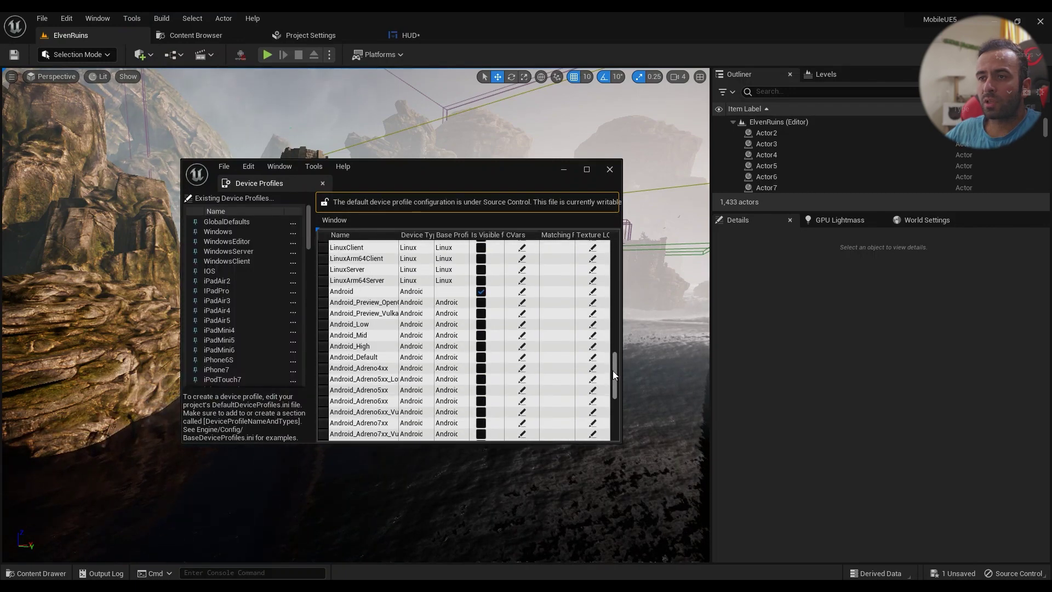
left_click(523, 324)
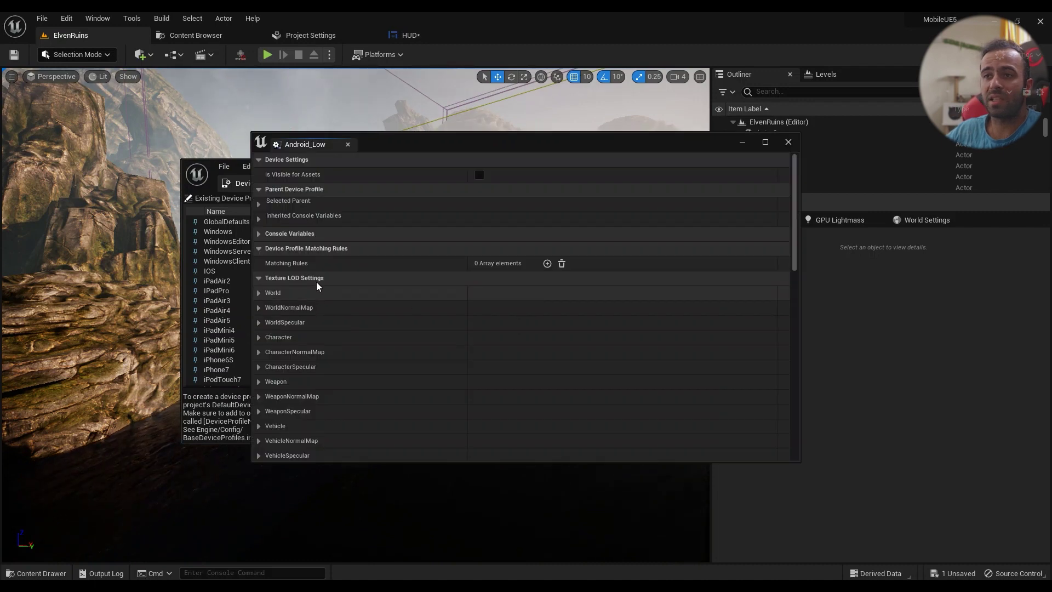
left_click(268, 297)
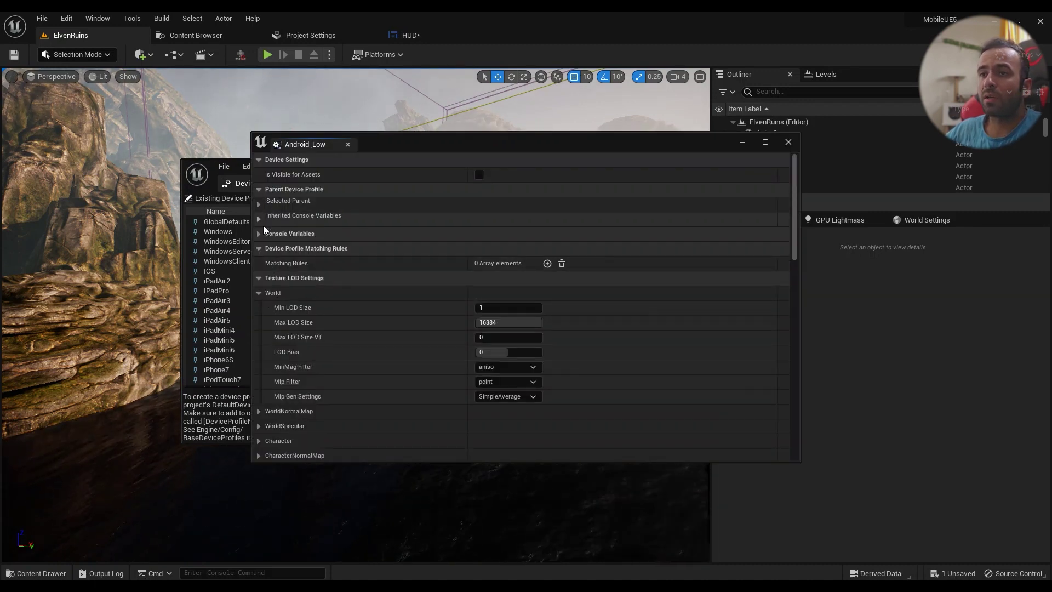
left_click(279, 233)
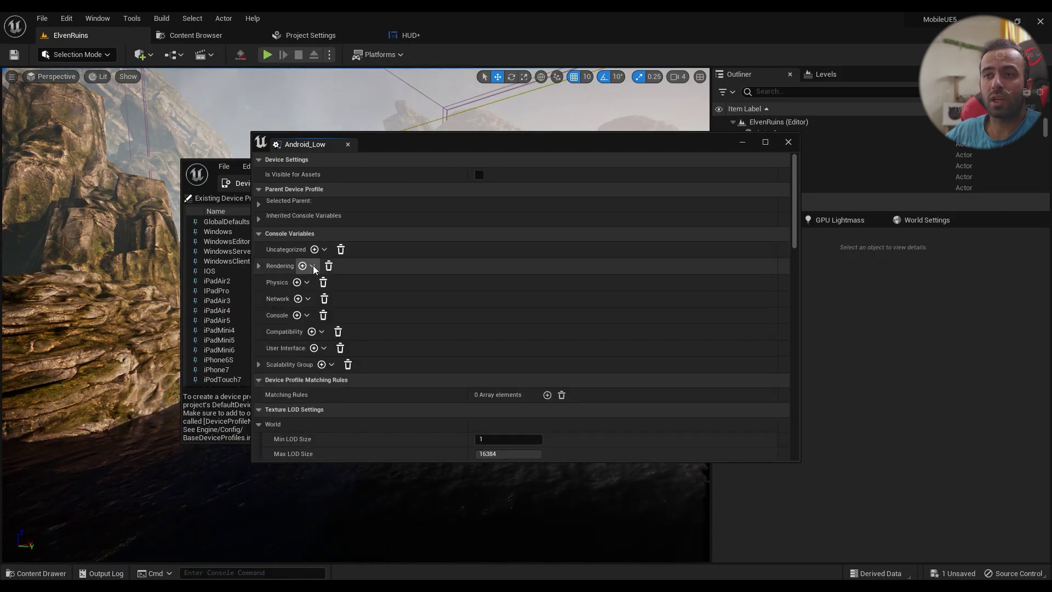
left_click(289, 267)
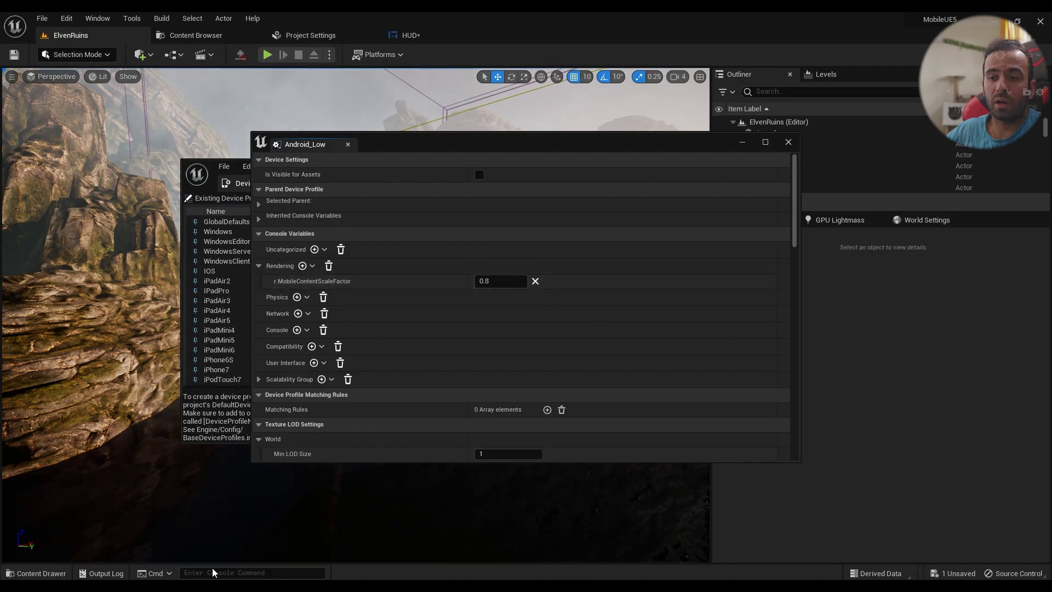
Step: Query r.Mobile.AmbientOcclusionQuality in the console and close the Android_Low and Device Profiles windows
left_click(238, 572)
type("r.mobile")
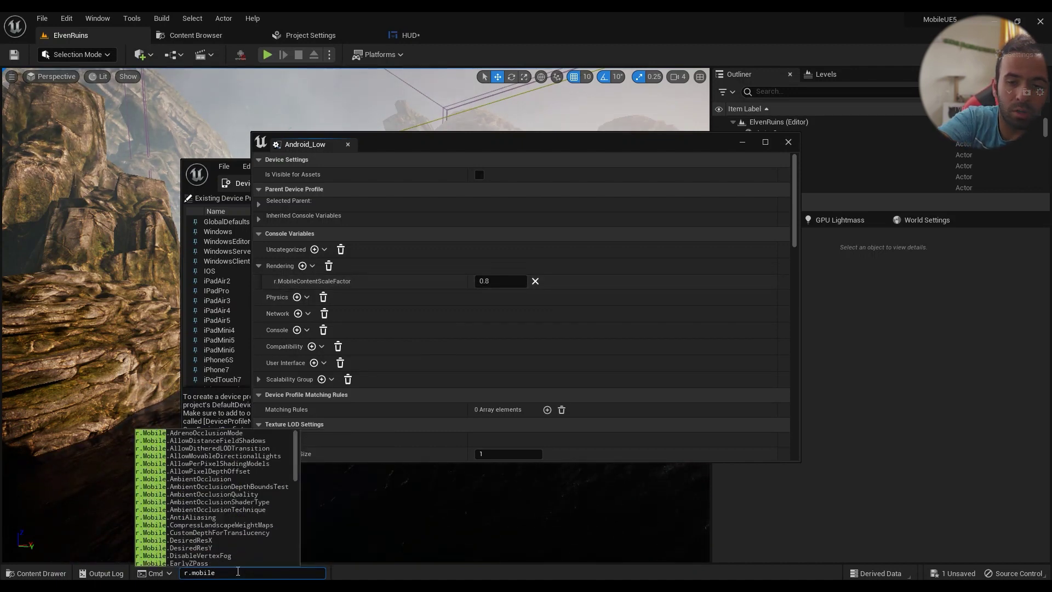
type(".ambi")
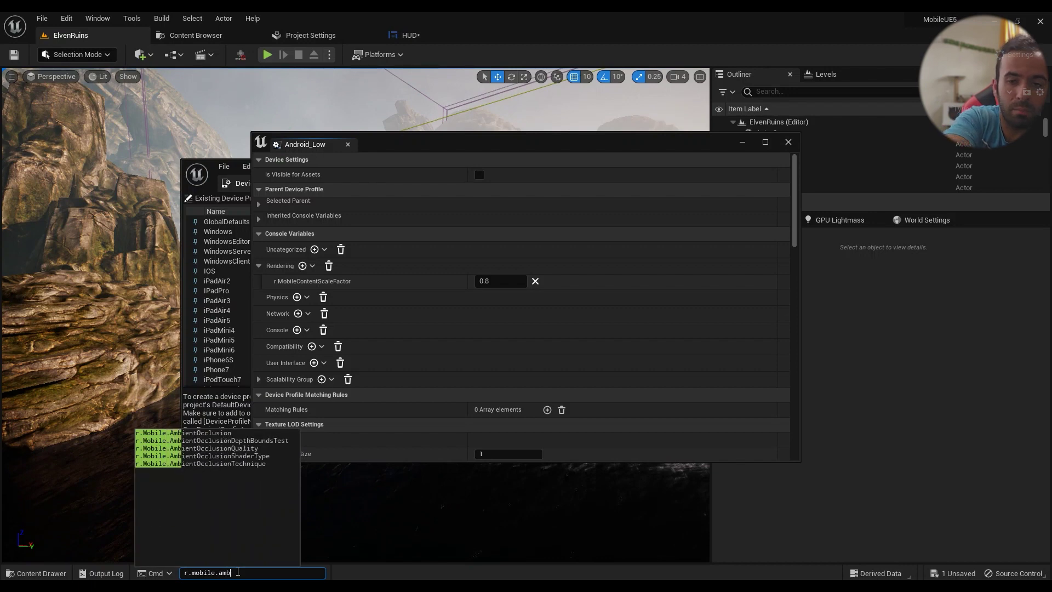
key("Down")
key("Down")
key("Down")
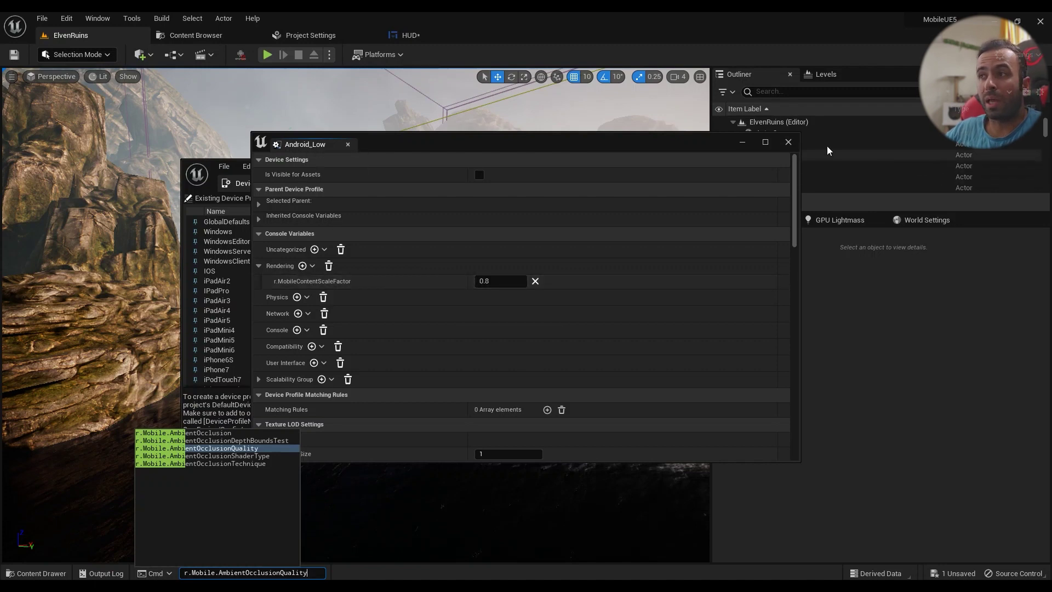
left_click(789, 142)
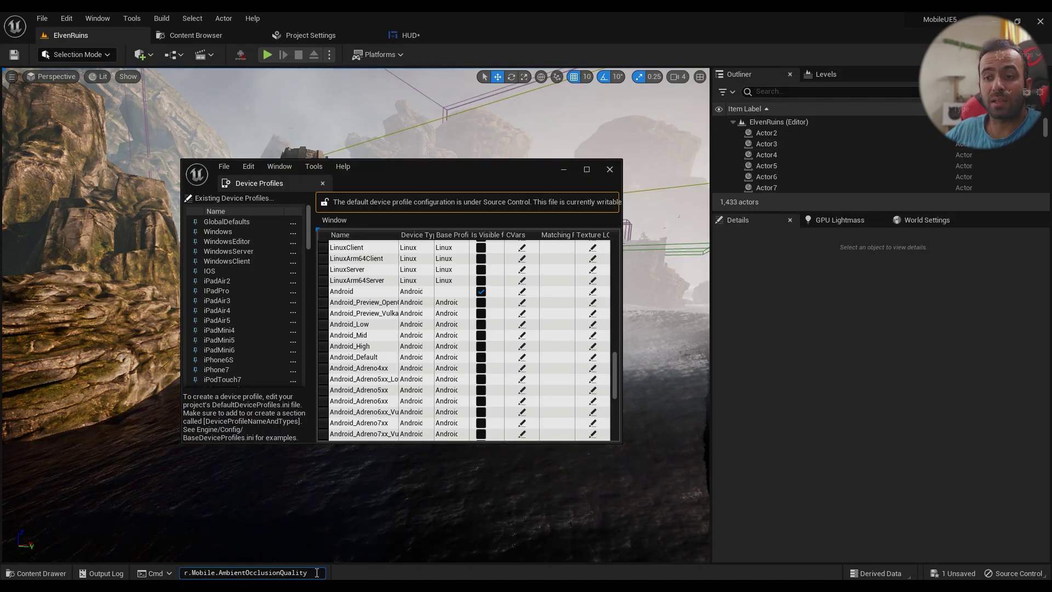
key("Return")
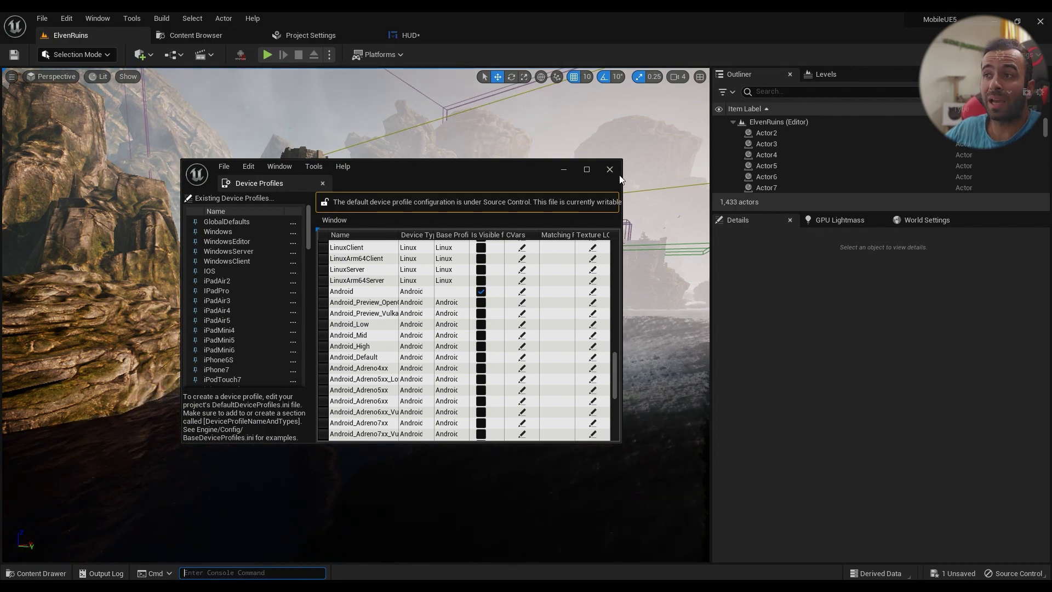
left_click(610, 169)
Step: Return to the HUD event graph and compare the anisotropy, ambient occlusion and screen percentage commands across the three quality chains
left_click(405, 35)
right_click_drag(540, 218, 451, 228)
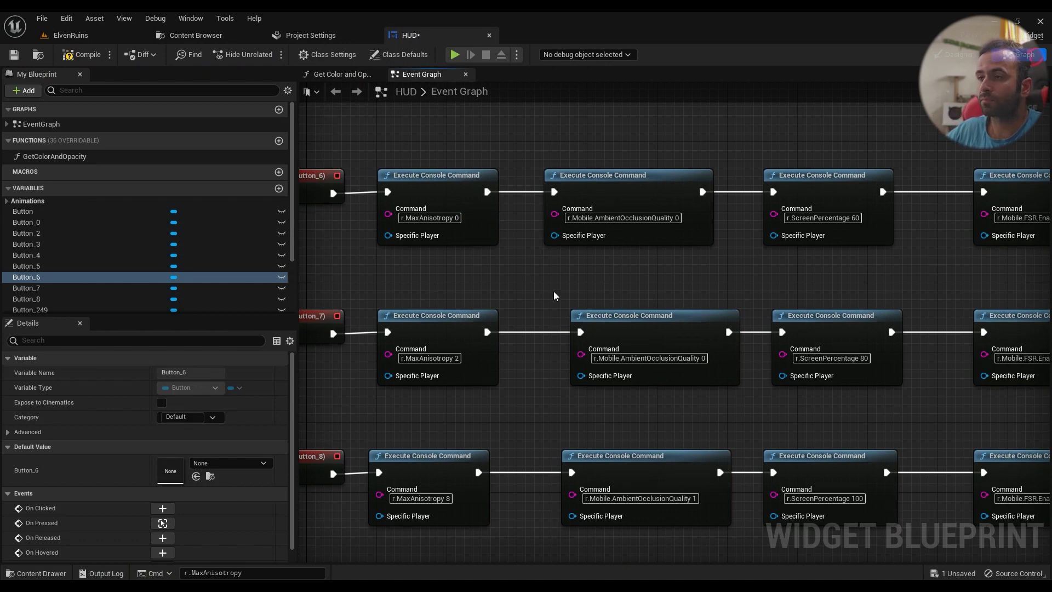
right_click_drag(318, 232, 376, 210)
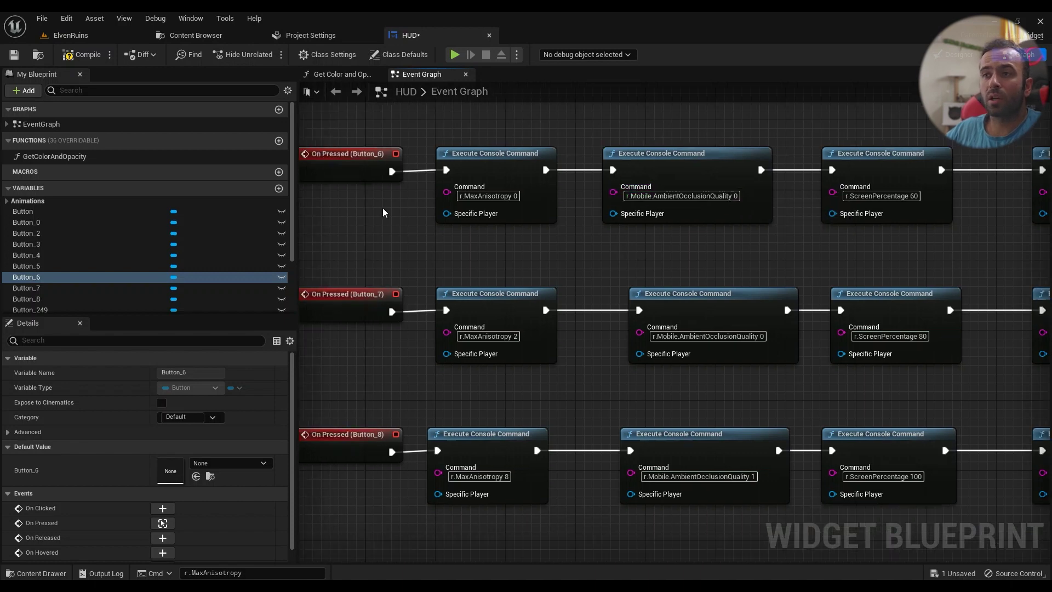
right_click_drag(605, 384, 649, 392)
right_click_drag(677, 491, 575, 399)
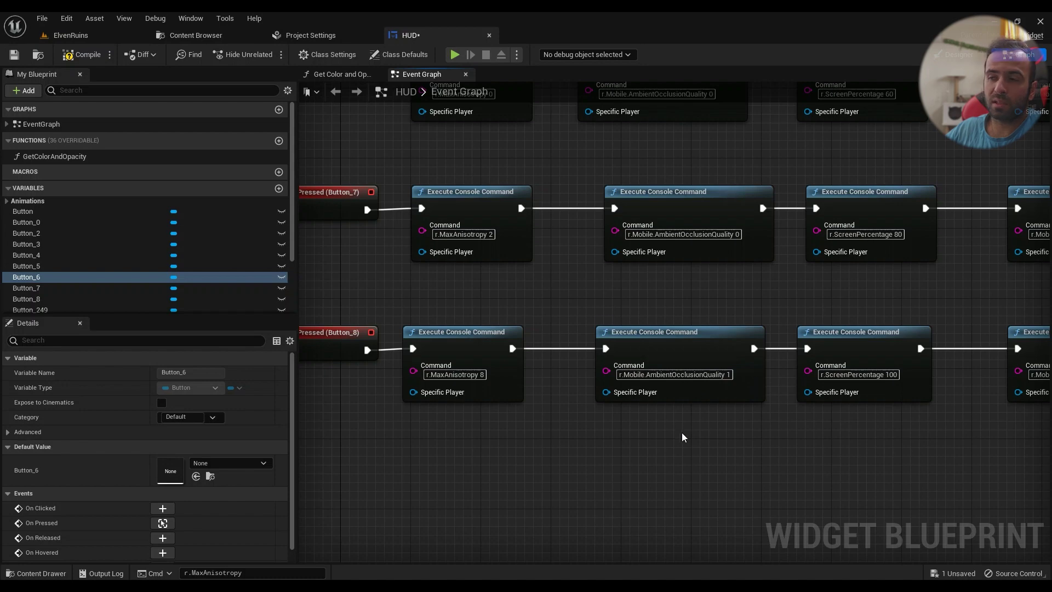
right_click_drag(791, 303, 575, 471)
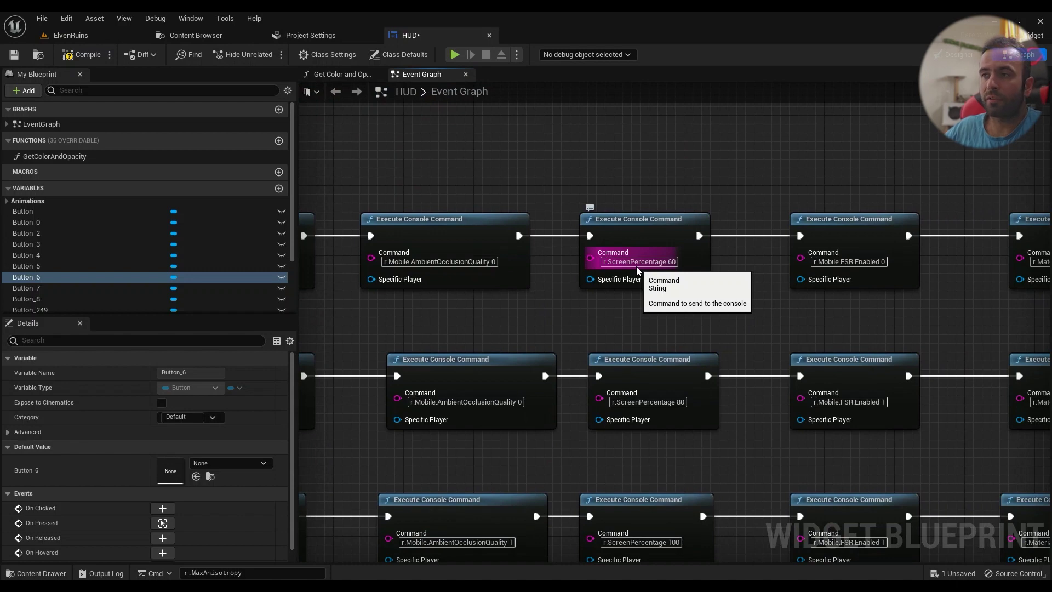
left_click(668, 262)
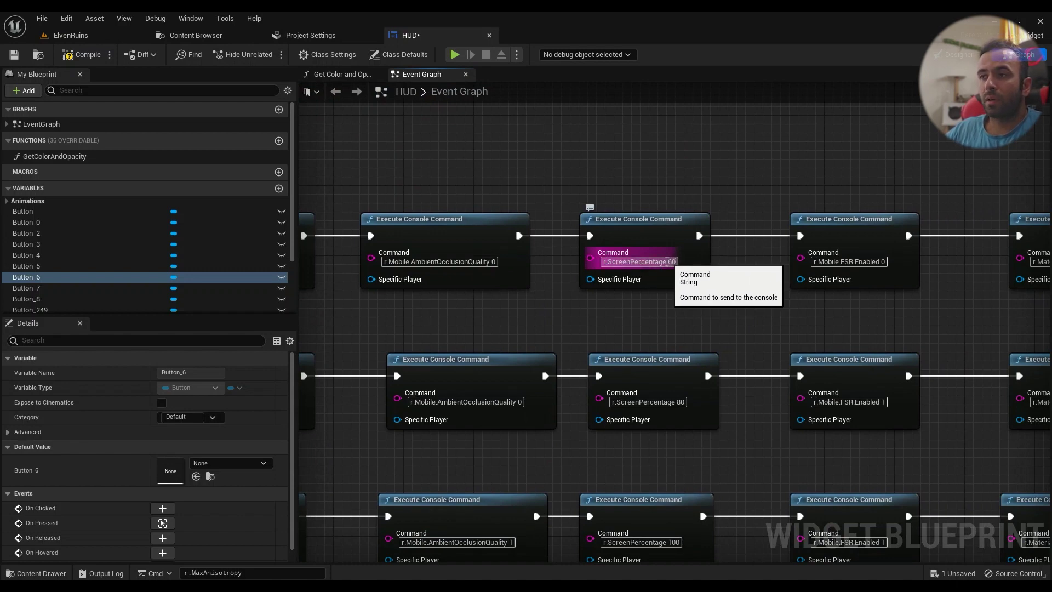
left_click(652, 314)
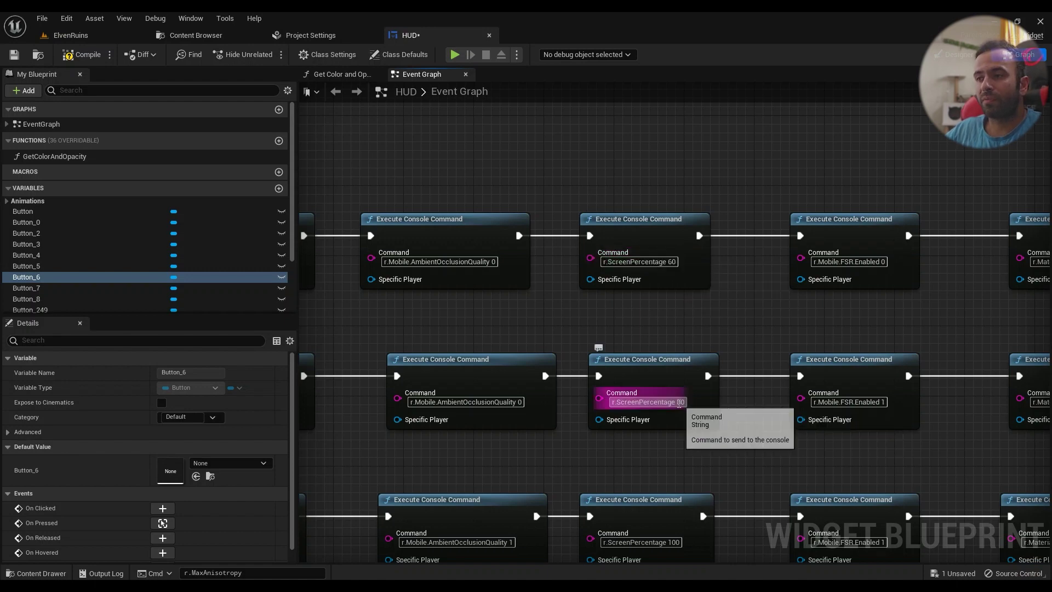
right_click_drag(706, 464, 705, 284)
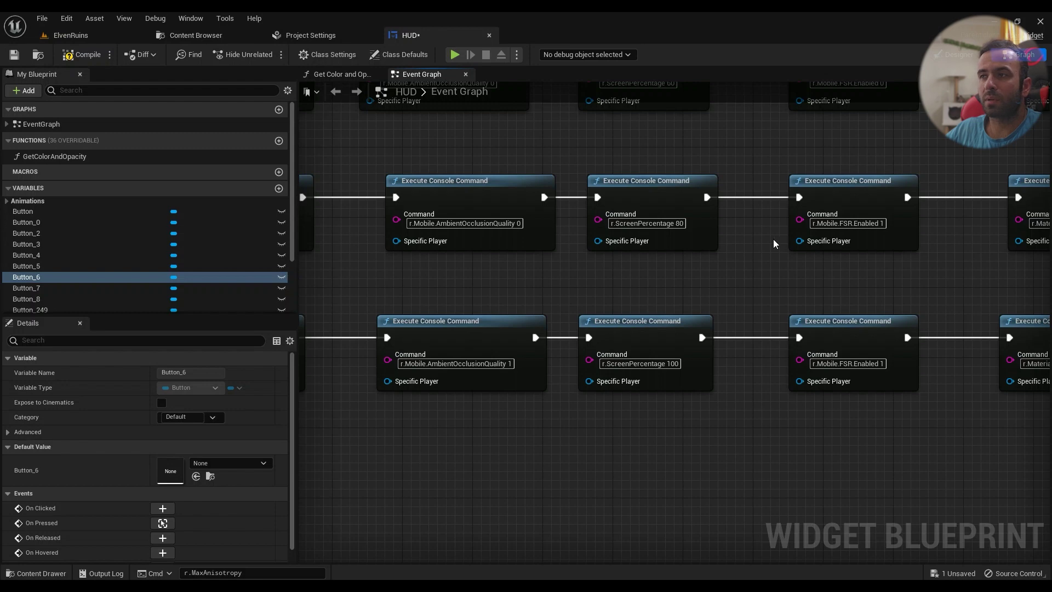
Step: Compare the r.Mobile.FSR.Enabled and r.MaterialQualityLevel commands across the three quality chains
right_click_drag(776, 241, 634, 238)
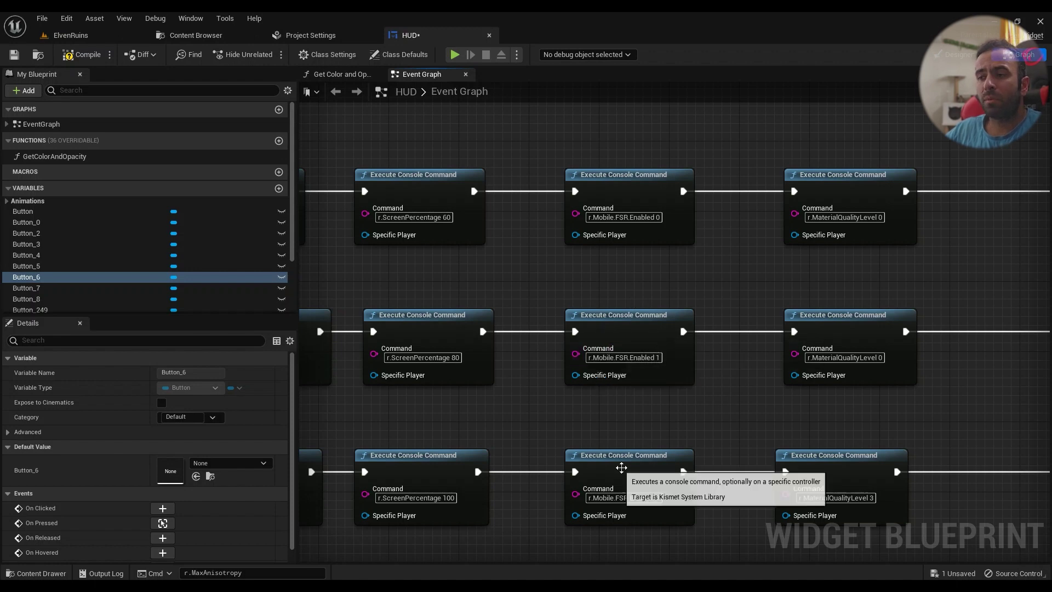
right_click_drag(622, 468, 622, 384)
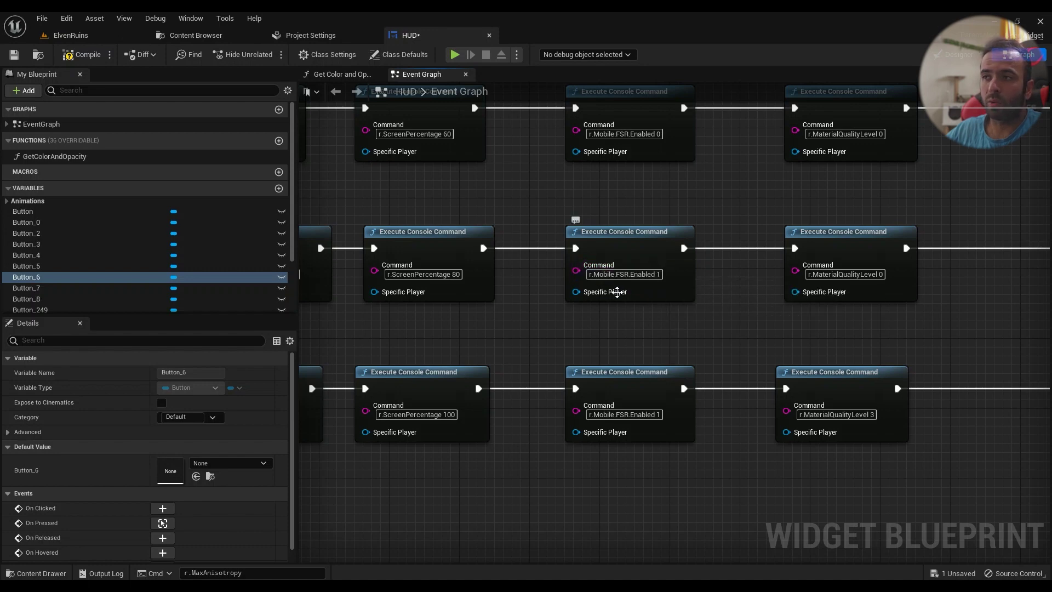
right_click_drag(715, 296, 510, 400)
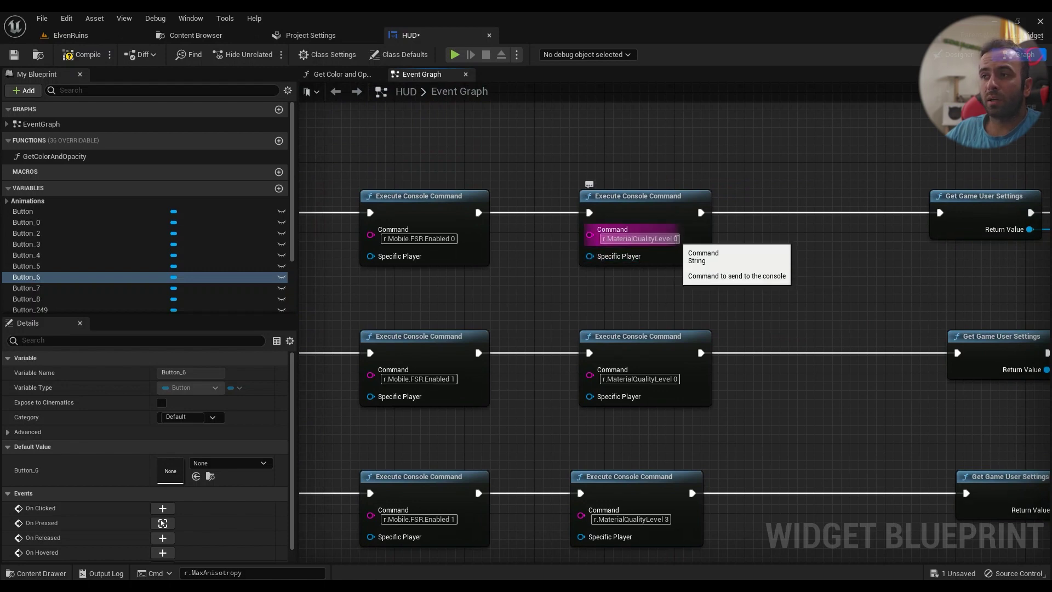
right_click_drag(756, 411, 736, 349)
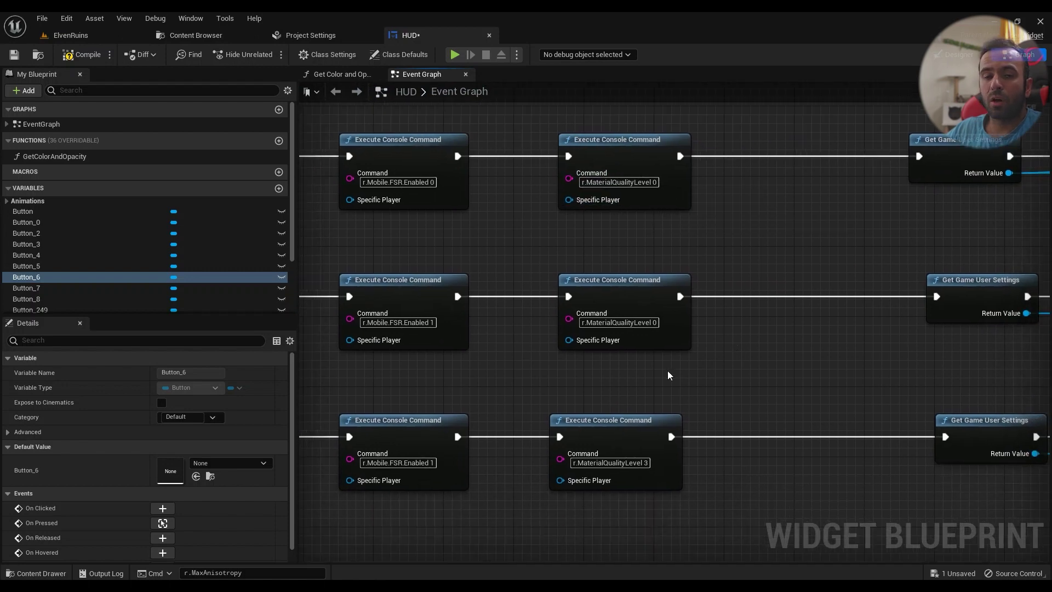
Step: View the water surface in the ElvenRuins level and return to the HUD graph's r.MaterialQualityLevel 3 command
left_click(71, 35)
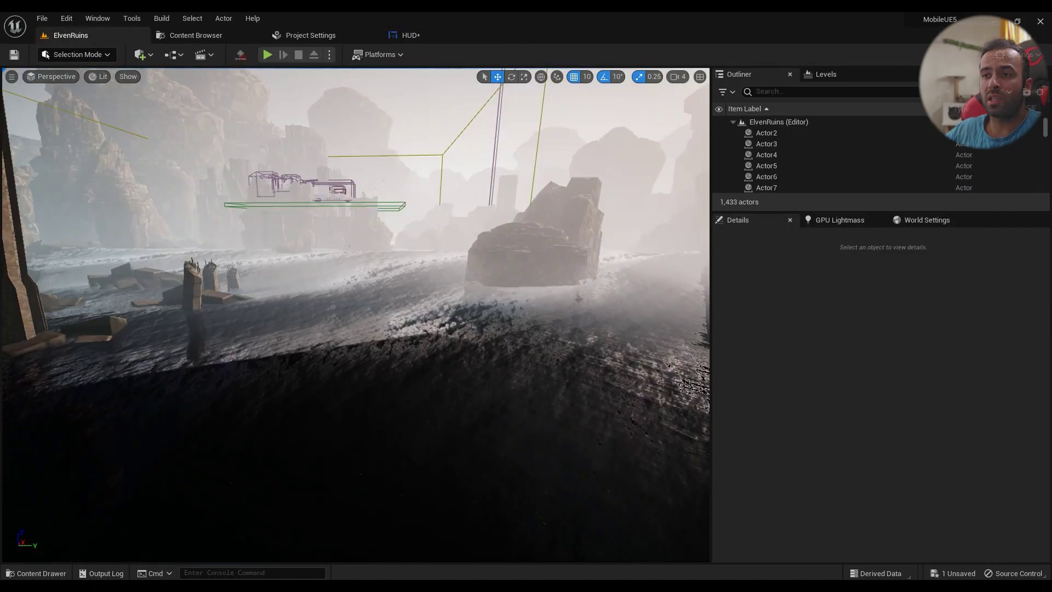
right_click_drag(526, 205, 526, 205)
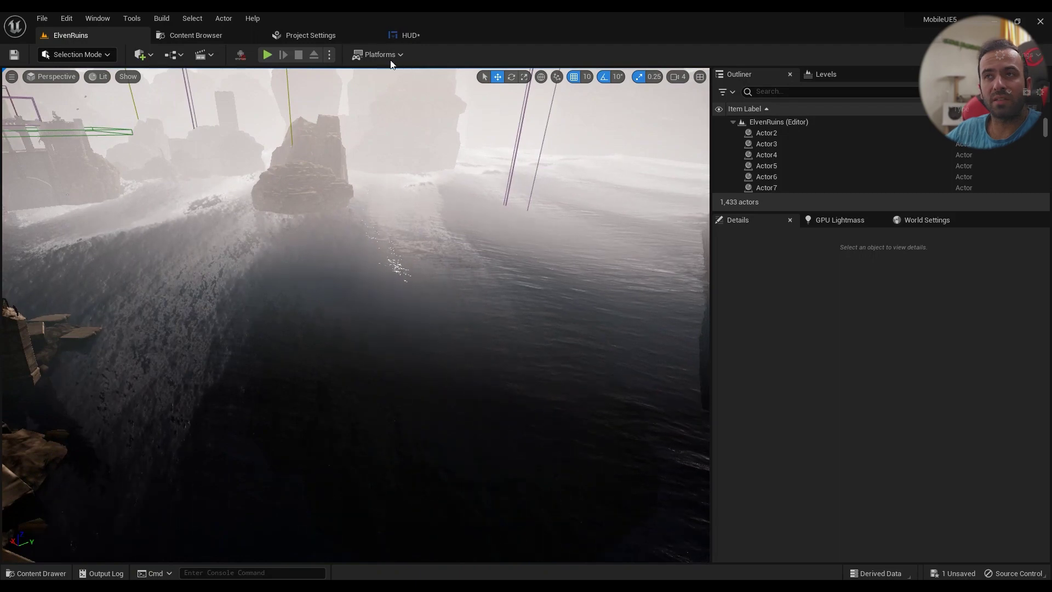
left_click(415, 36)
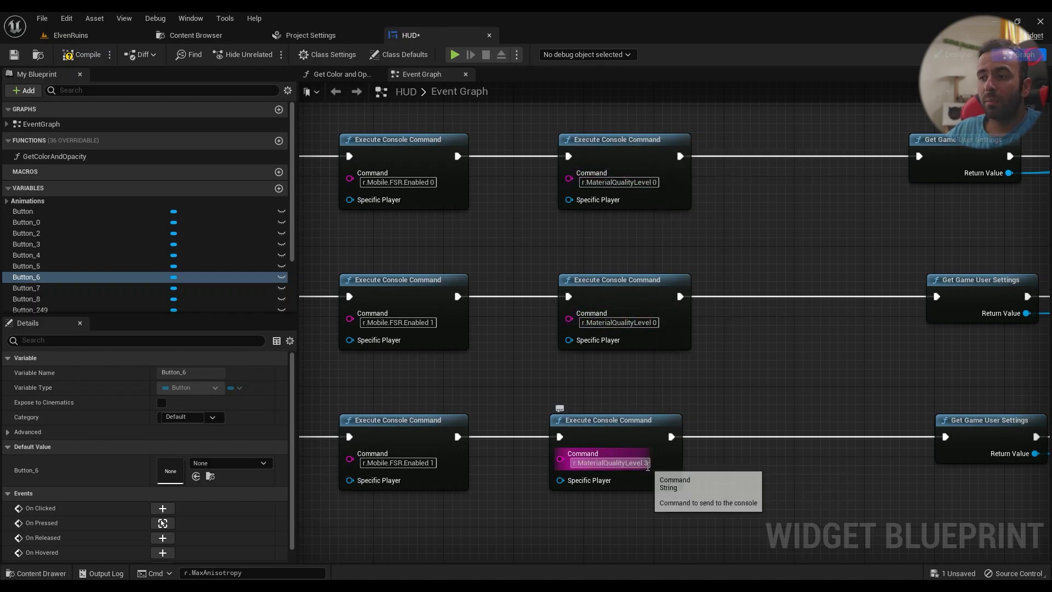
right_click_drag(597, 483, 578, 401)
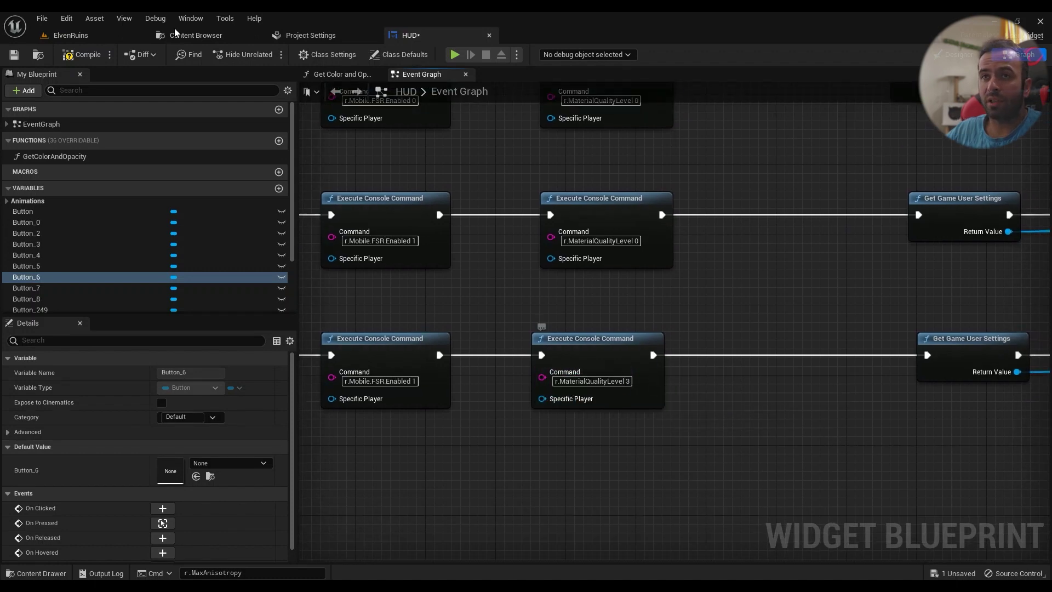
Step: Select the SM_WaterPlain mesh in ElvenRuins, open its M_WaterGerstner material and locate the Quality Switch node
left_click(67, 36)
left_click(493, 356)
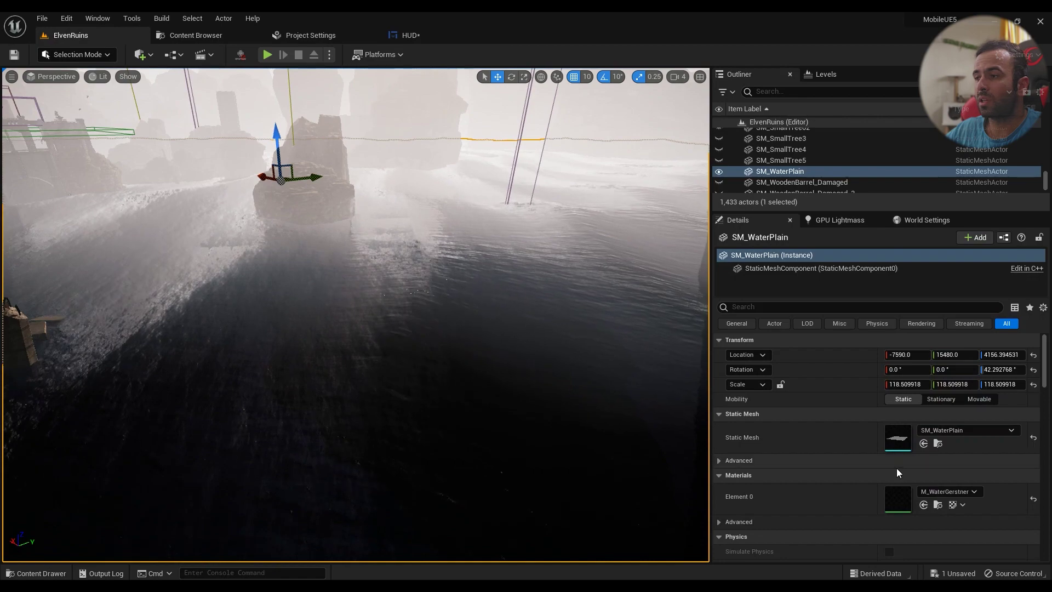
double_click(898, 498)
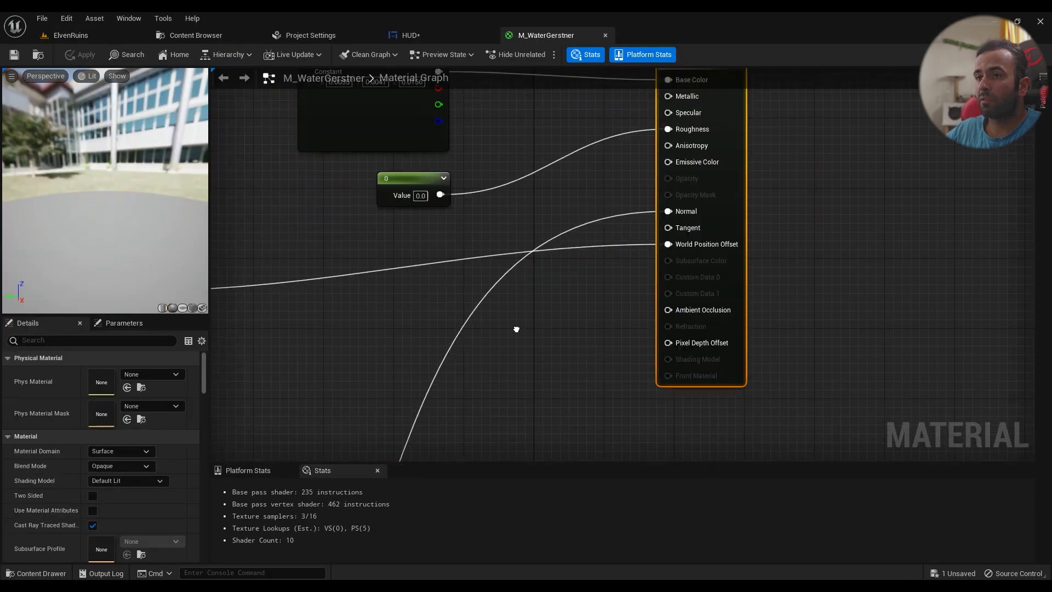
scroll(679, 268, "up", 4)
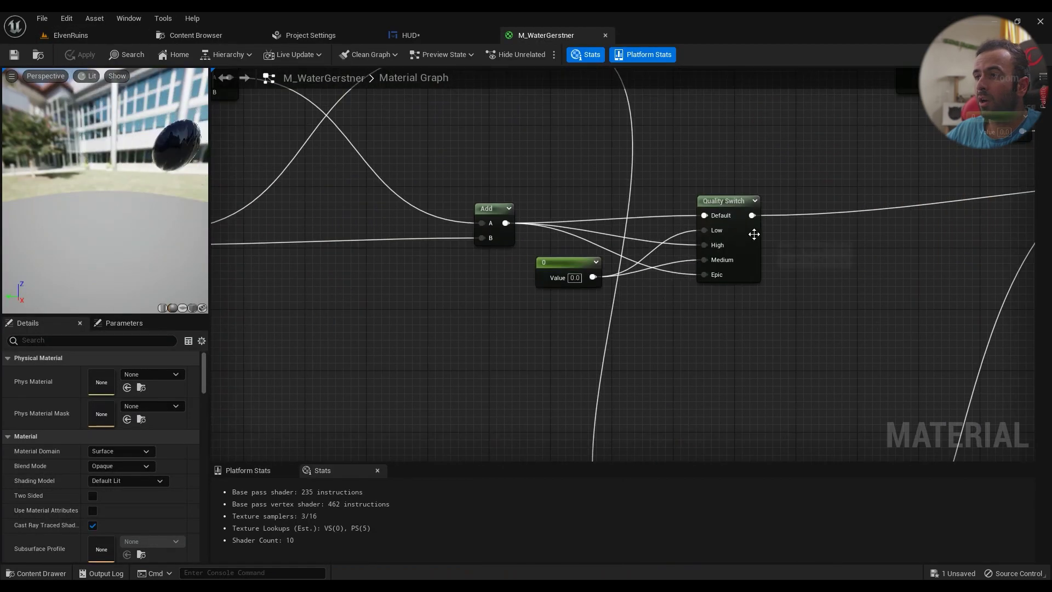
Step: Search the material graph's node list for "quali" to locate QualitySwitch, and close the list without adding a node
right_click(634, 353)
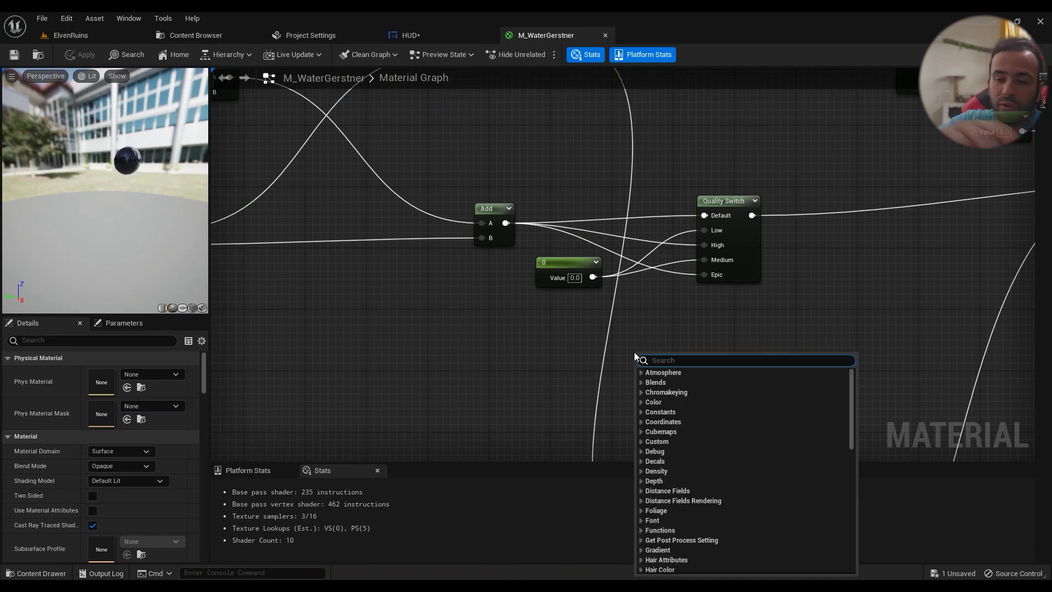
type("quali")
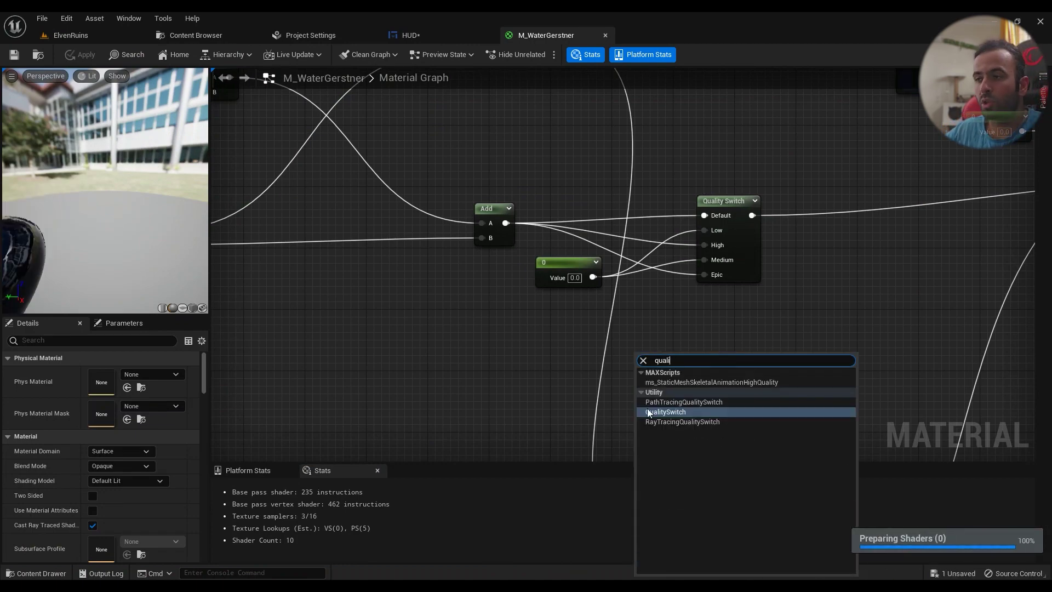
left_click(518, 397)
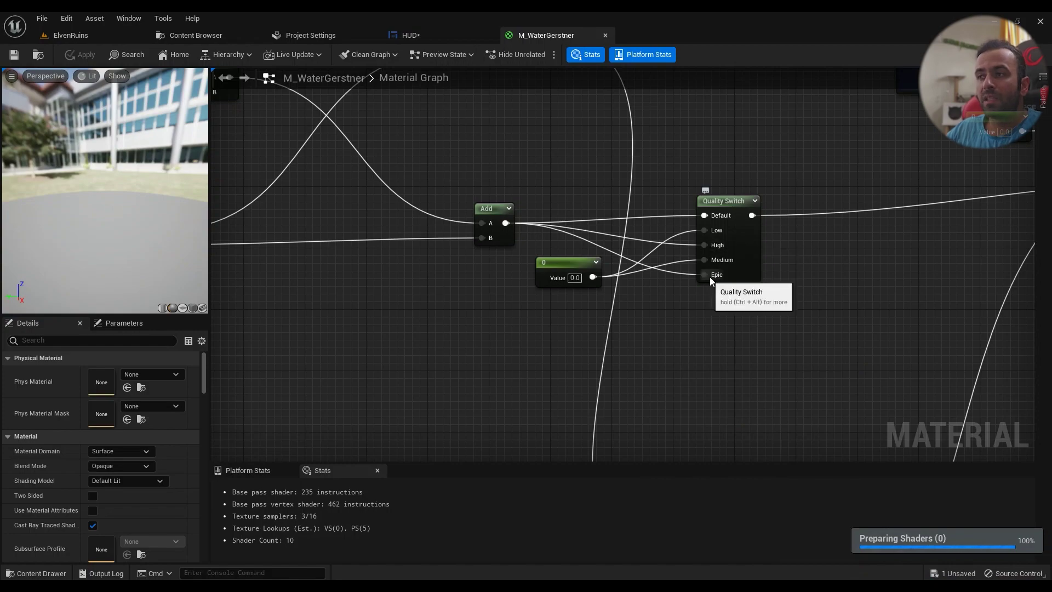
Step: Examine how the wave Add node and the 0 constant feed the Quality Switch driving World Position Offset
scroll(475, 351, "down", 4)
right_click_drag(475, 350, 577, 342)
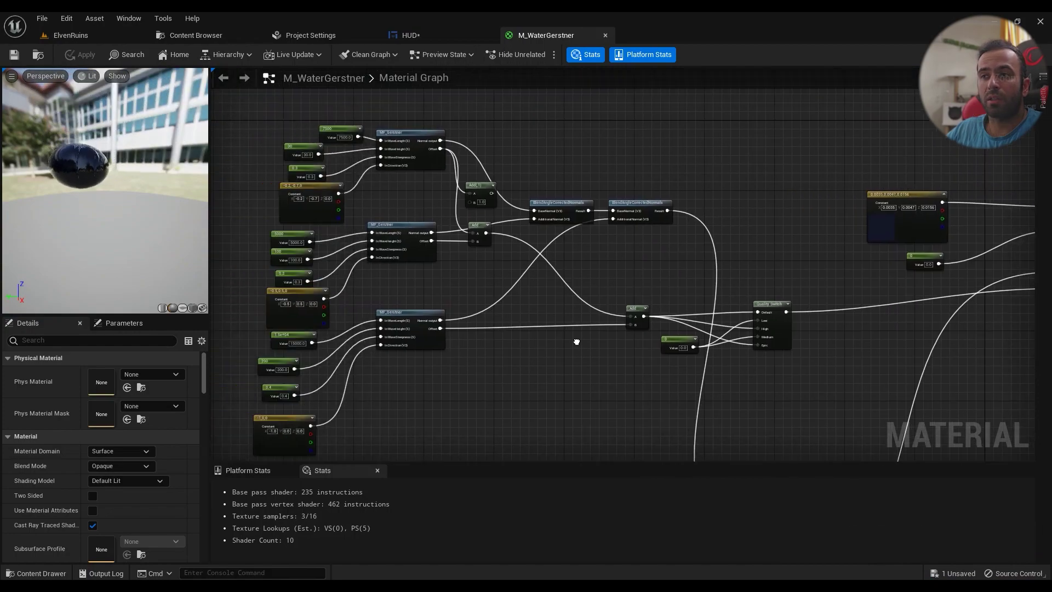
right_click_drag(550, 236, 368, 106)
scroll(497, 215, "up", 3)
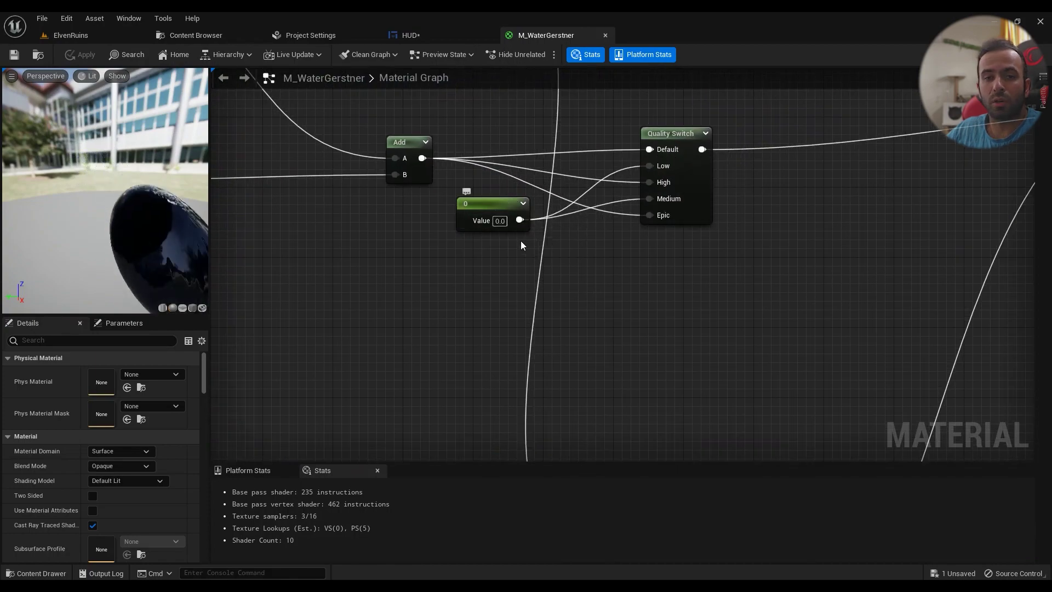
scroll(507, 291, "down", 2)
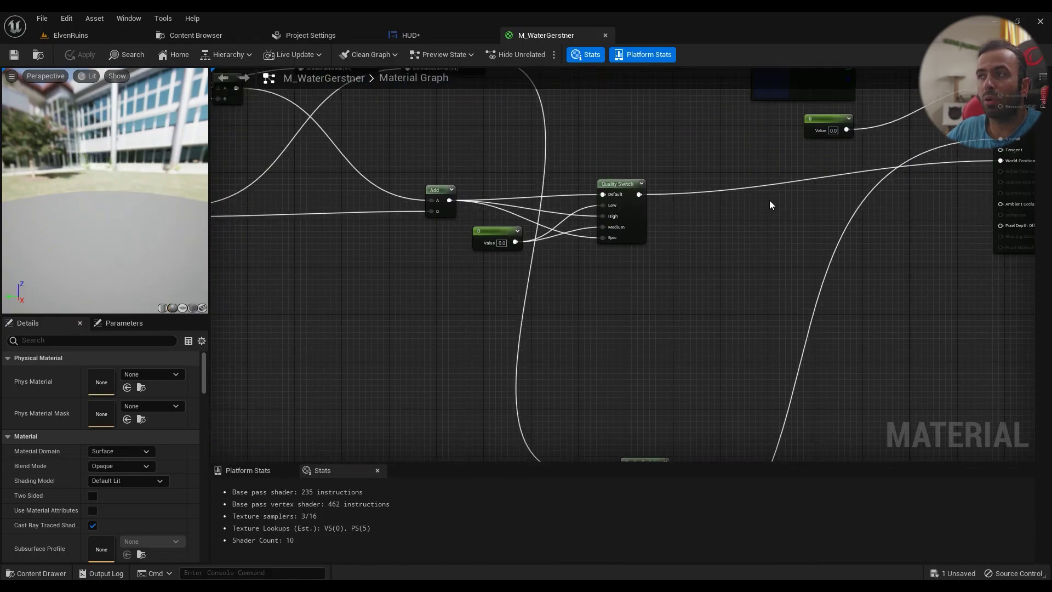
Step: Return to the HUD event graph and compare the r.MaterialQualityLevel values in the three quality chains
left_click(420, 35)
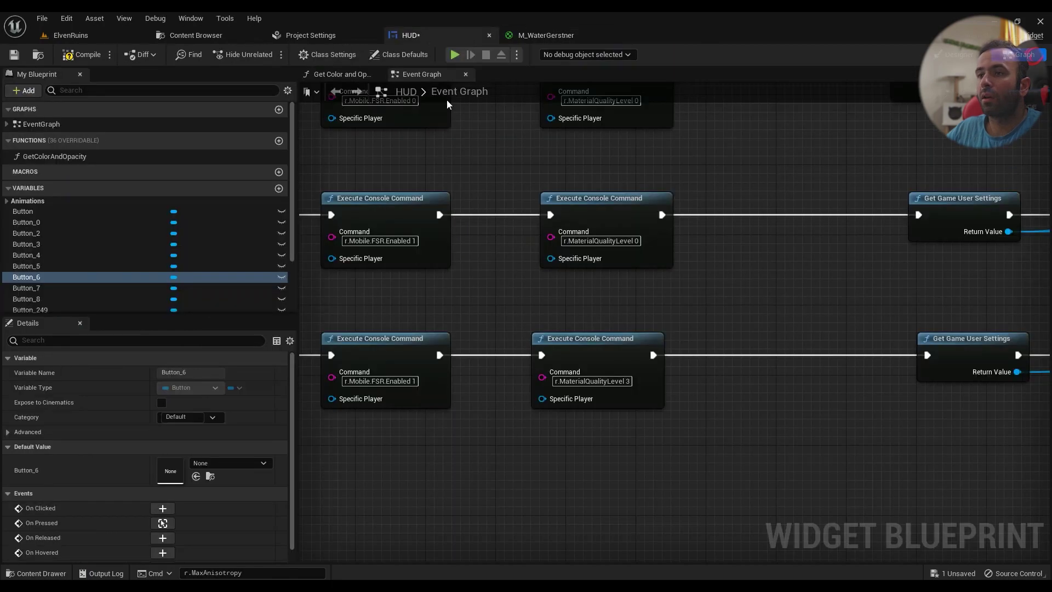
right_click_drag(659, 283, 665, 305)
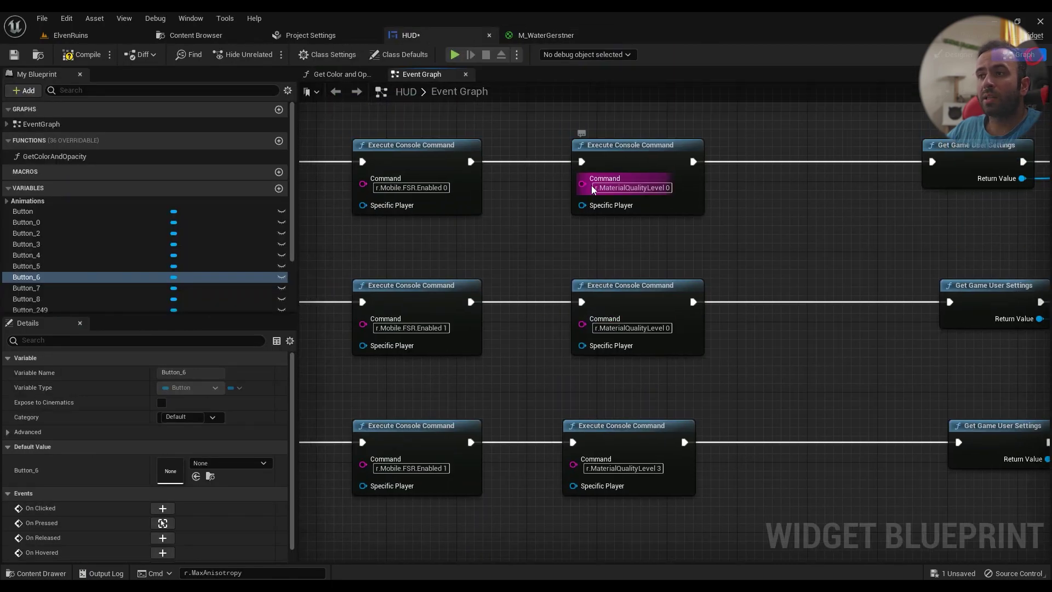
left_click_drag(521, 129, 771, 394)
right_click_drag(624, 354, 633, 186)
left_click(692, 357)
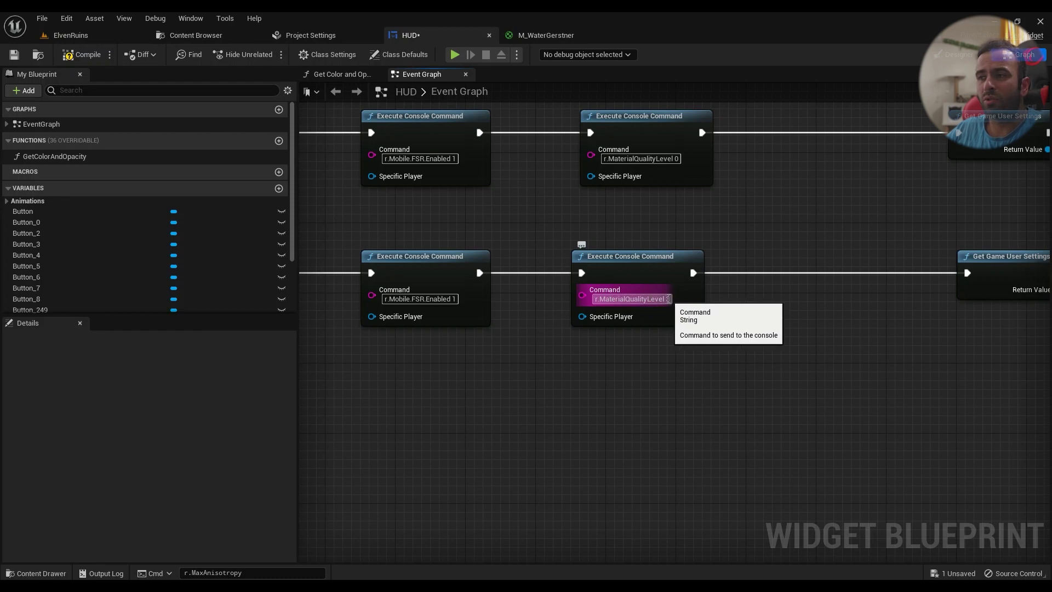
left_click_drag(667, 299, 678, 301)
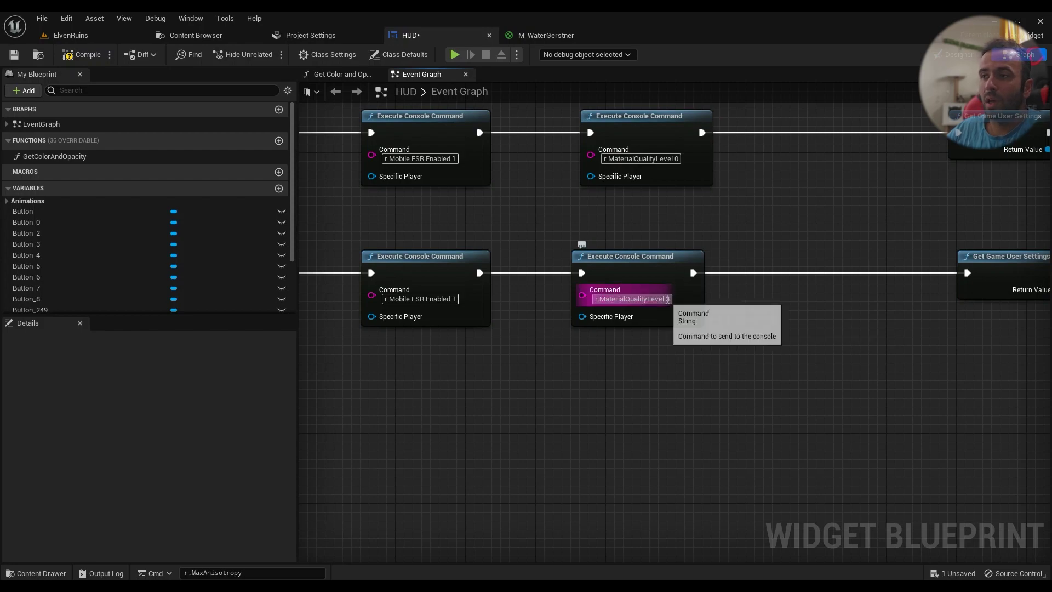
Step: Focus the ElvenRuins level view on the angel statue and look over the surrounding grass and foliage
left_click(71, 35)
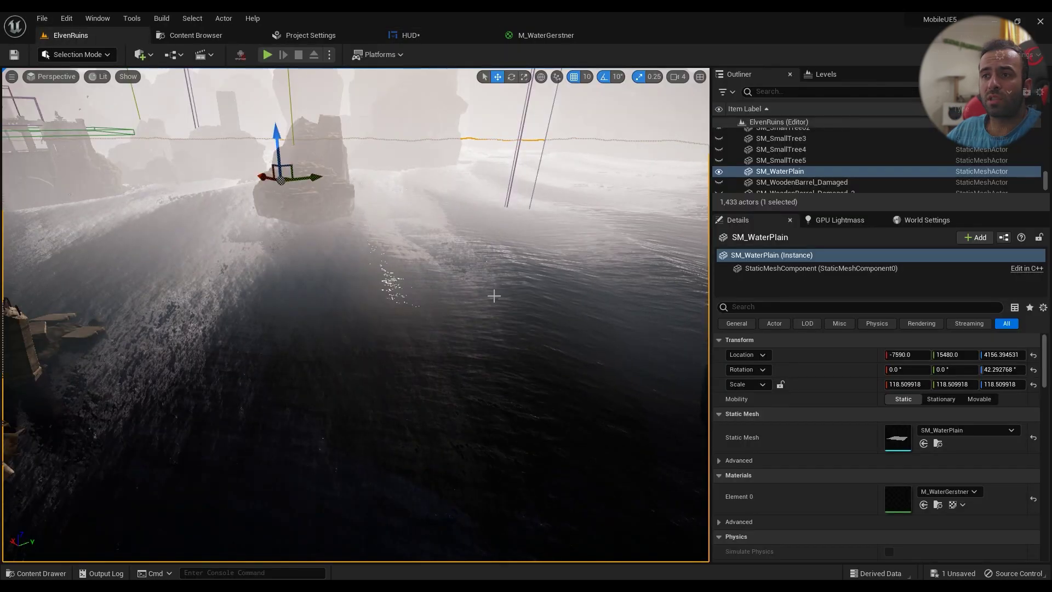
right_click_drag(590, 291, 590, 291)
left_click(265, 315)
key("f")
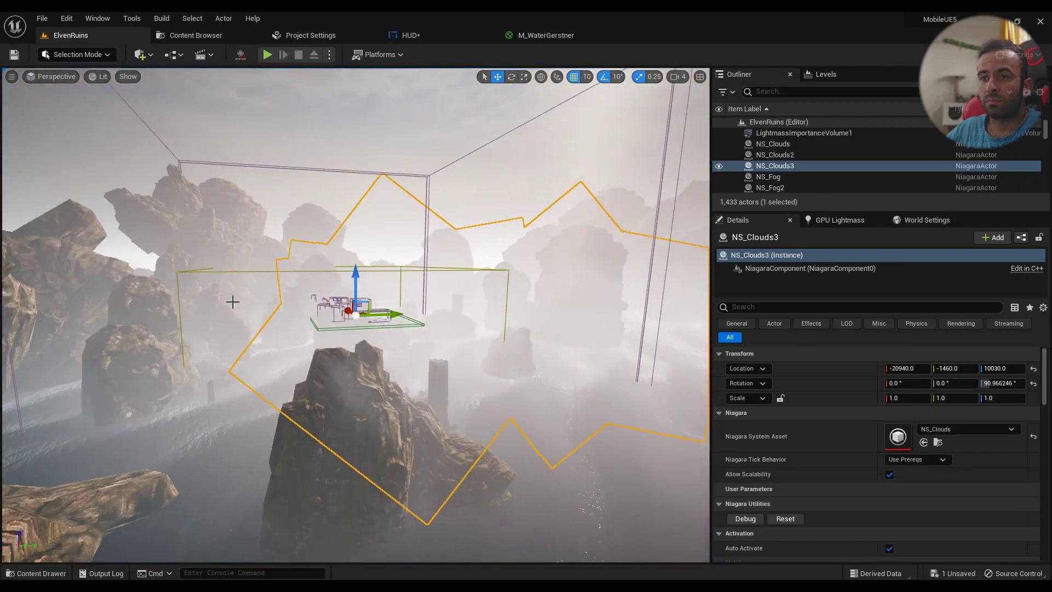
left_click(357, 270)
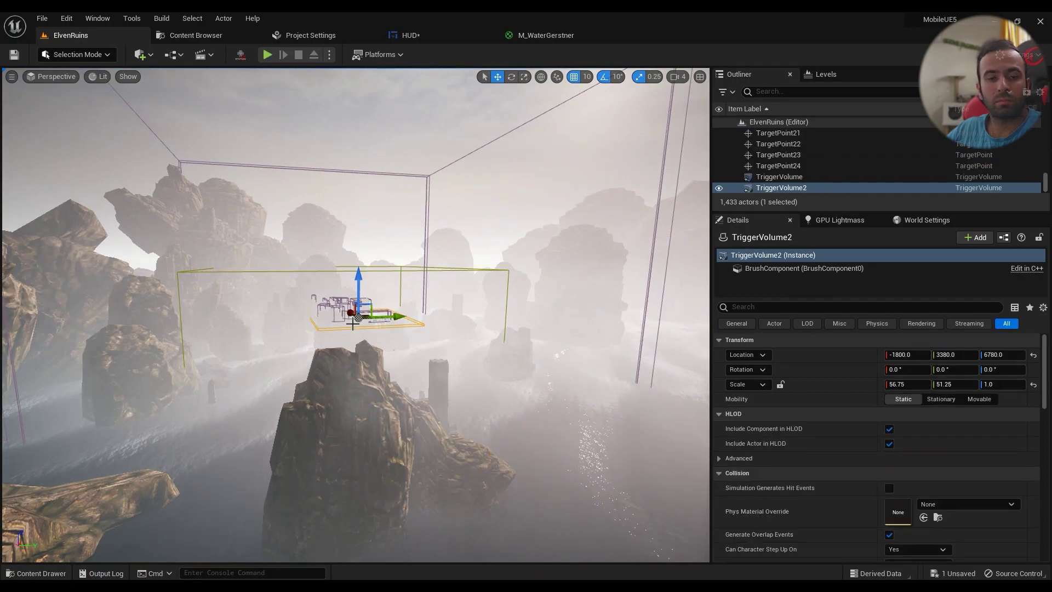
key("f")
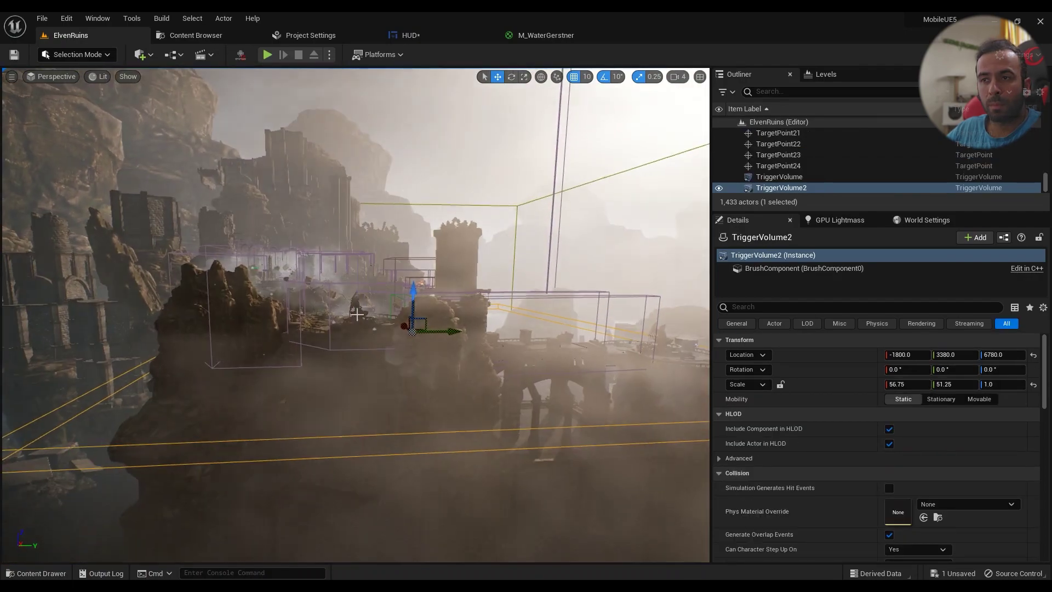
left_click(354, 299)
key("f")
right_click_drag(438, 397, 438, 397)
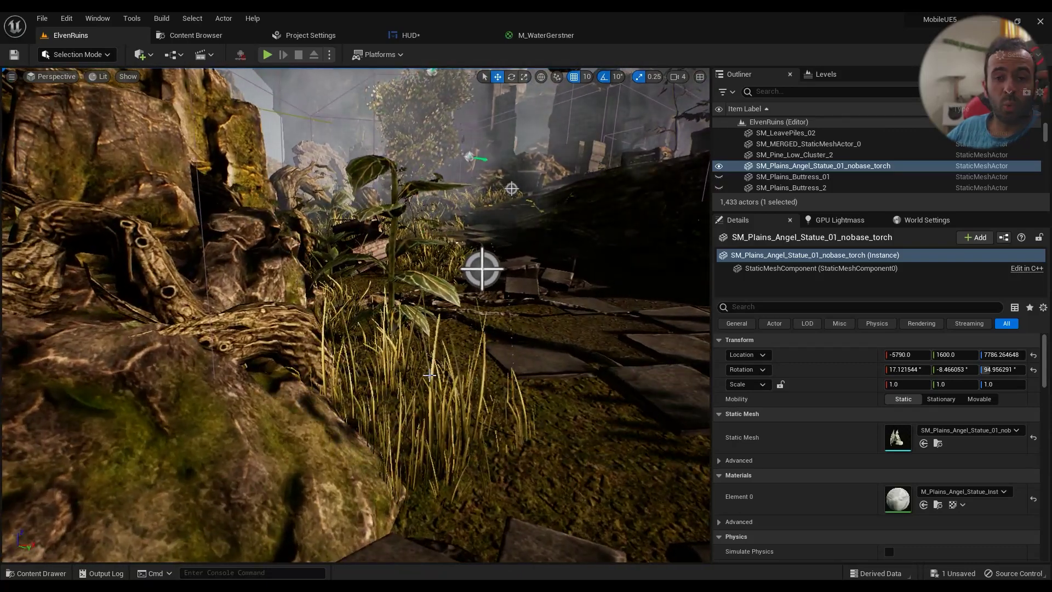
right_click_drag(421, 301, 421, 302)
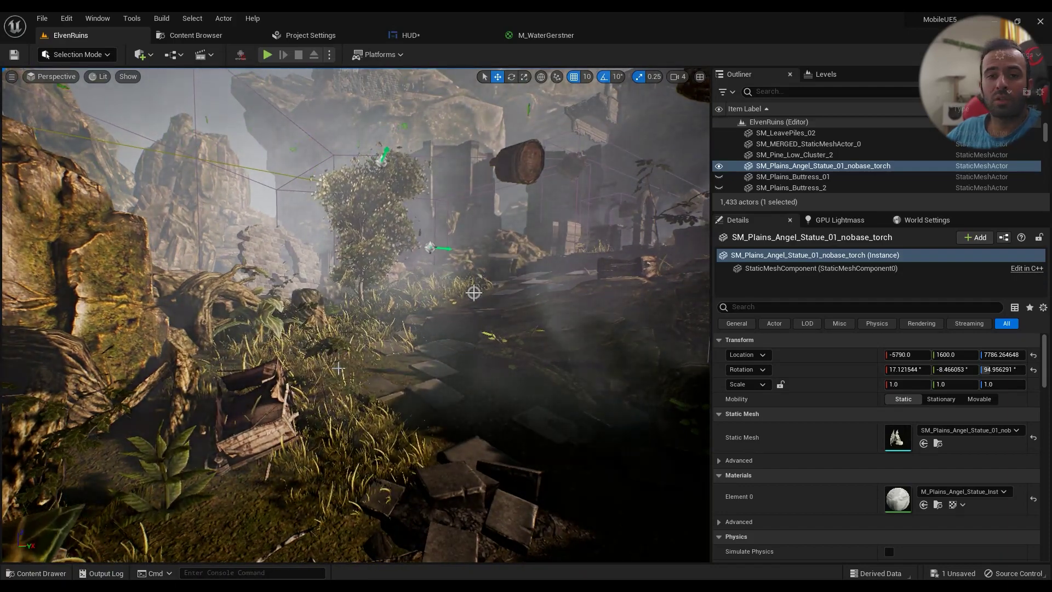
Step: Return to the HUD graph's Get Game User Settings nodes and search the blueprint actions for "get game user"
left_click(426, 39)
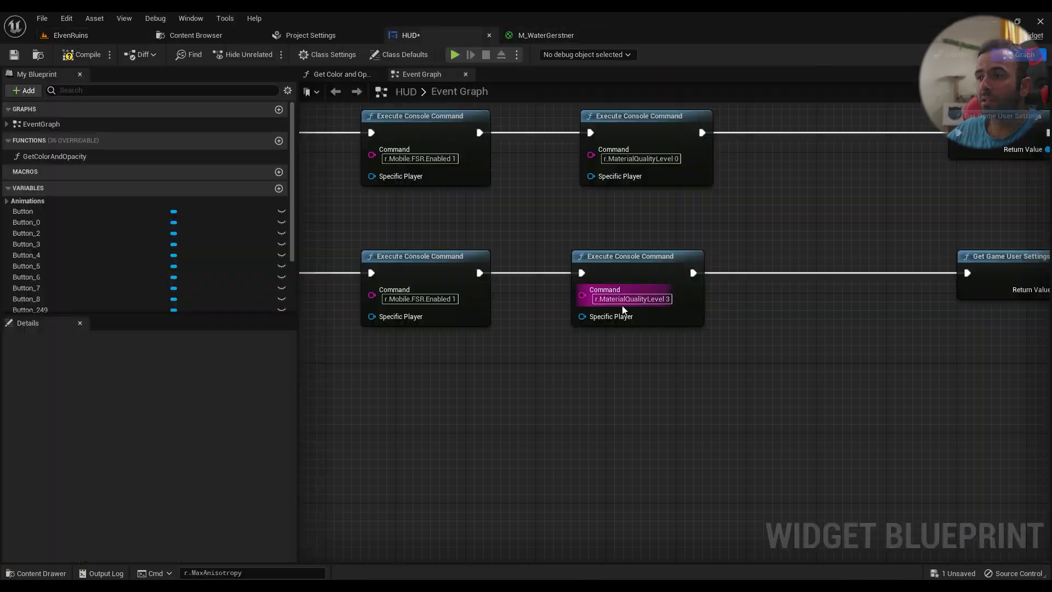
right_click_drag(794, 218, 514, 413)
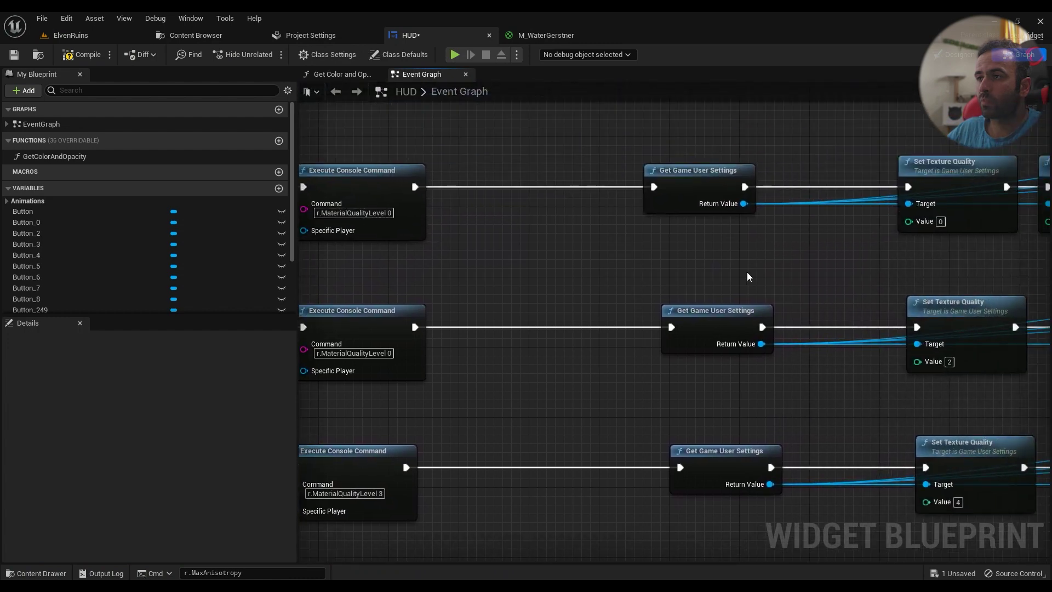
right_click_drag(745, 234, 608, 224)
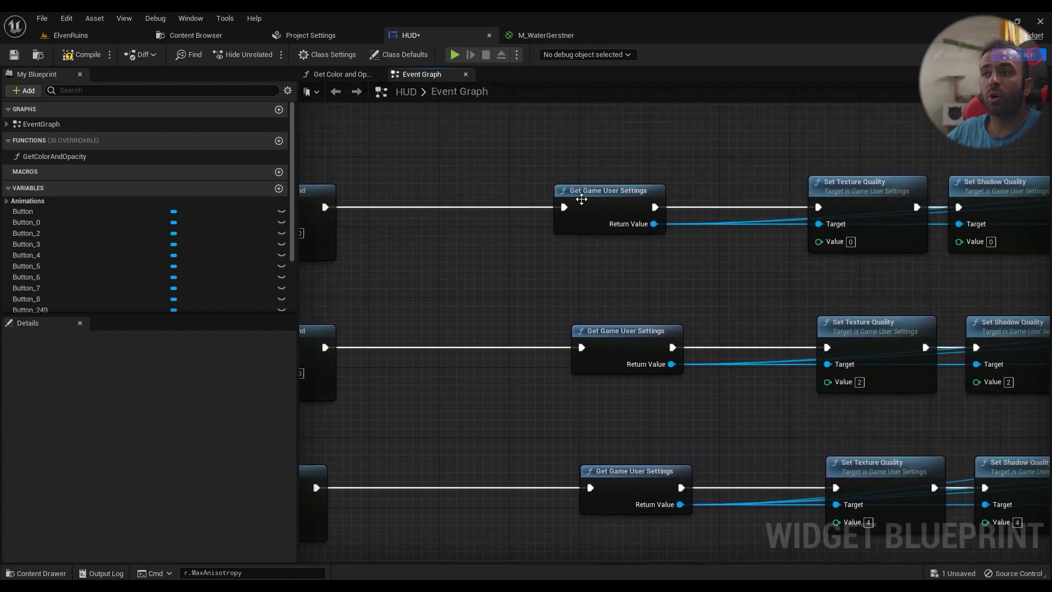
right_click(551, 242)
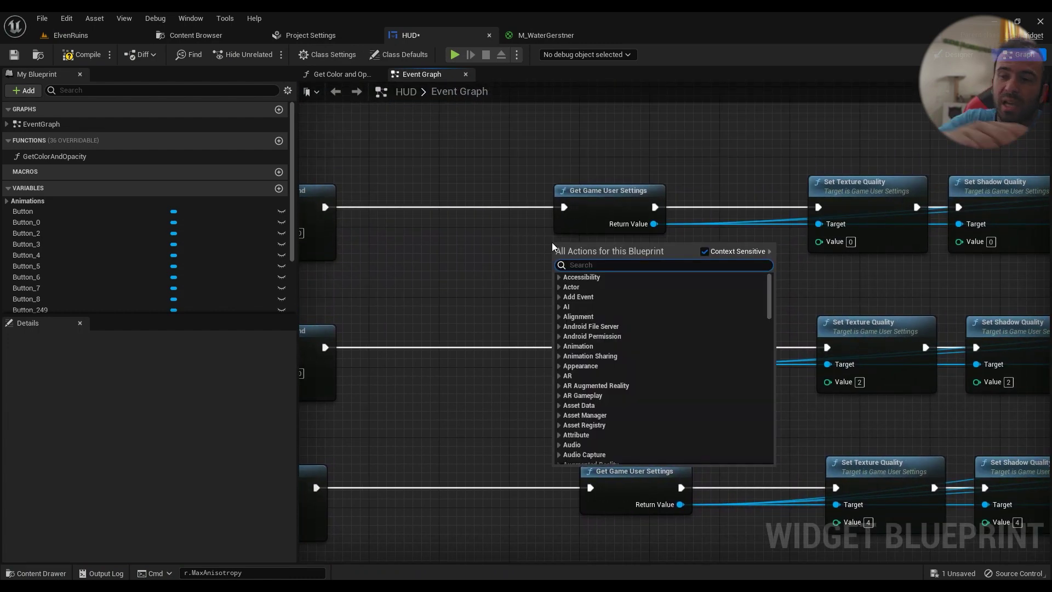
type("get ga")
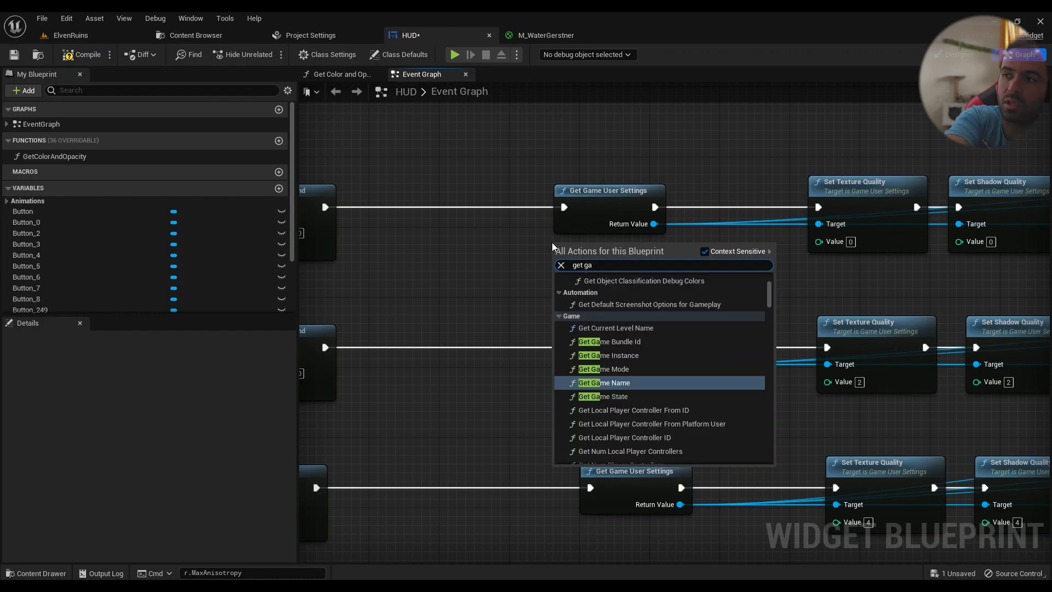
type("me user")
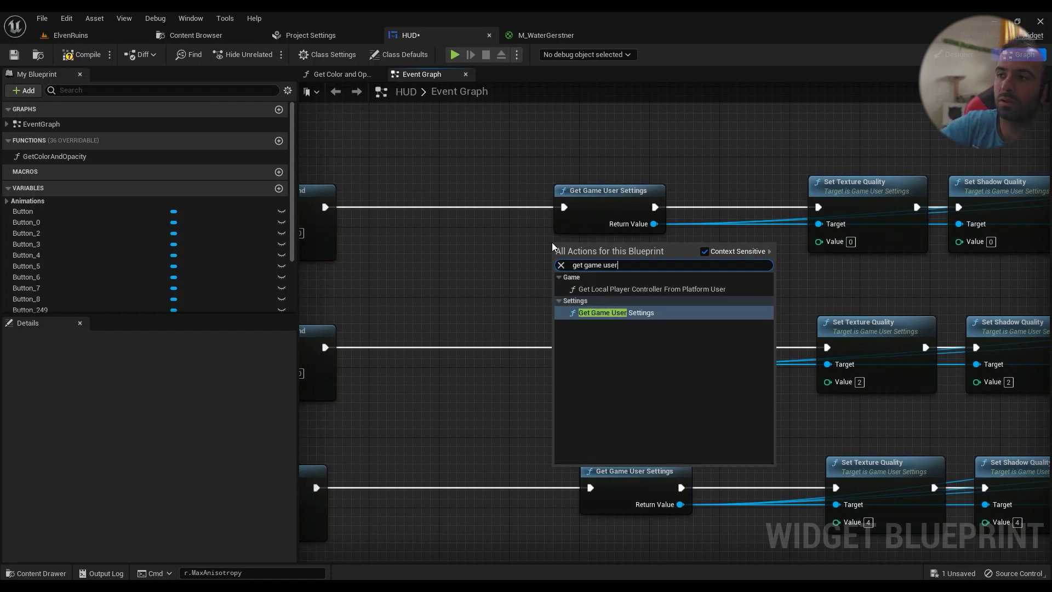
key("Return")
Step: Follow the three quality chains from Set Texture Quality through Set Shading Quality to the Load Game from Slot nodes
right_click_drag(808, 280, 527, 296)
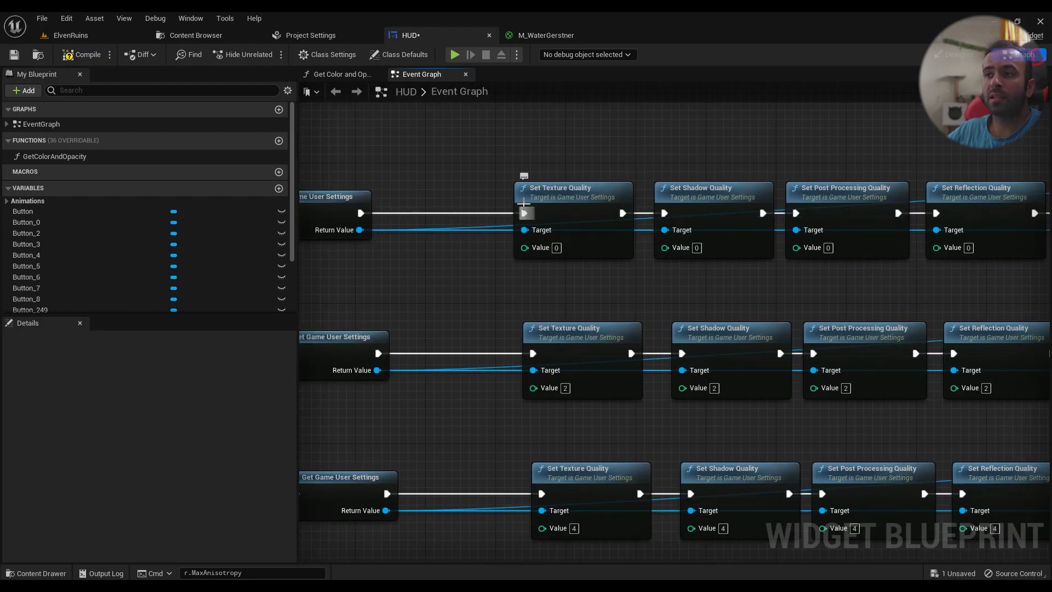
right_click_drag(807, 277, 621, 241)
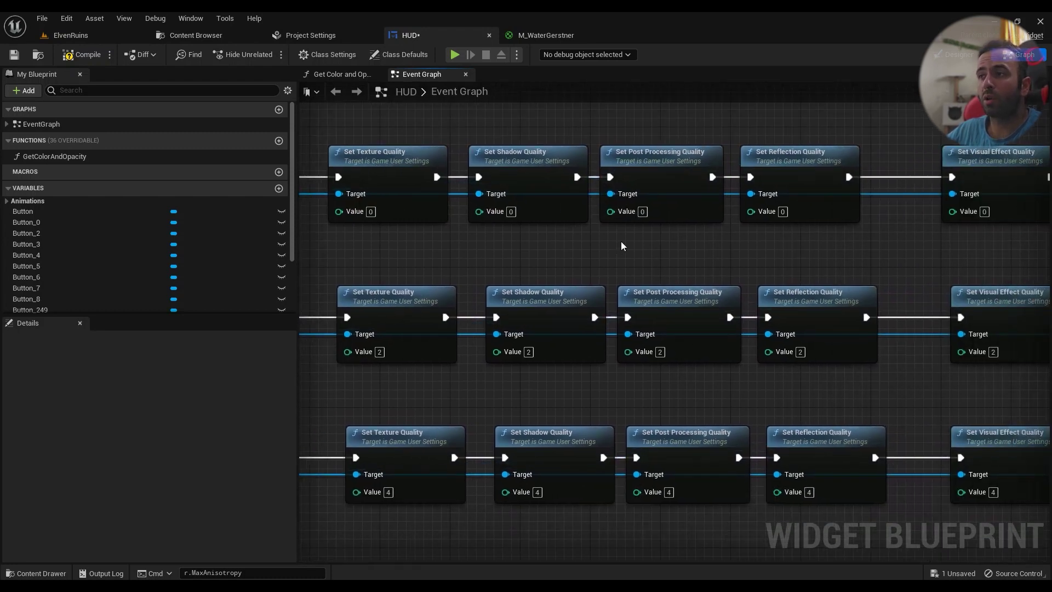
right_click_drag(842, 263, 663, 303)
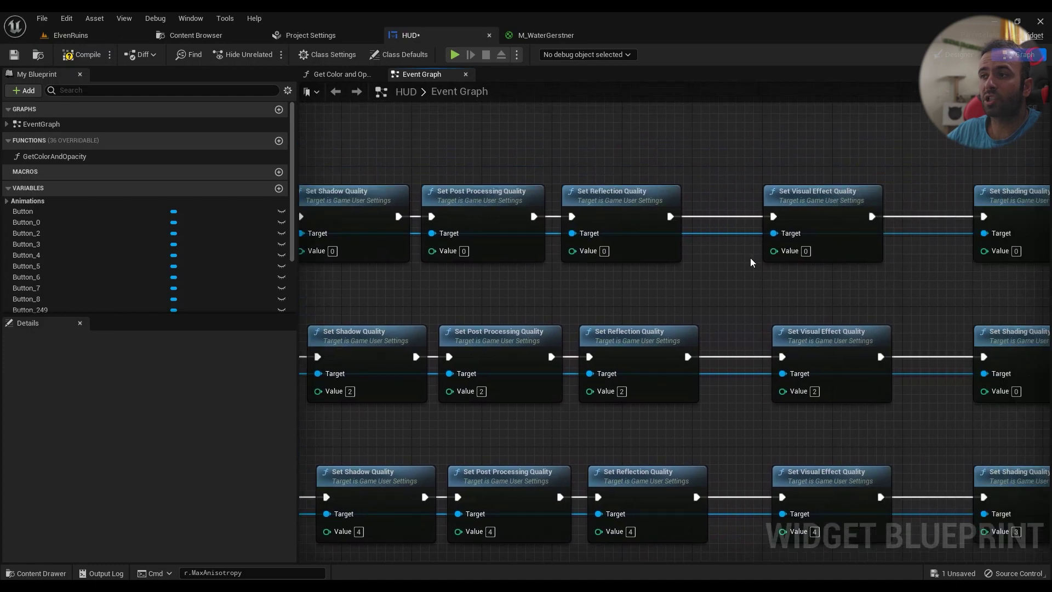
right_click_drag(801, 219, 649, 244)
right_click_drag(800, 274, 565, 276)
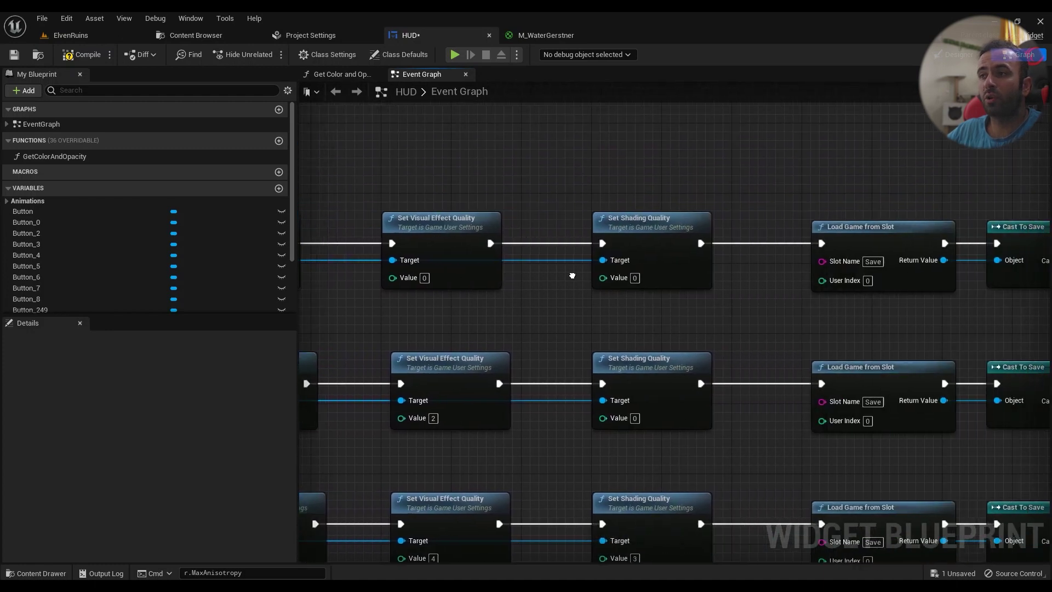
Step: Compare the texture, shadow, post processing, reflection and visual effect quality values in the middle and highest quality chains
right_click_drag(611, 244, 822, 258)
scroll(624, 265, "down", 1)
right_click_drag(623, 264, 640, 229)
right_click_drag(640, 265, 597, 180)
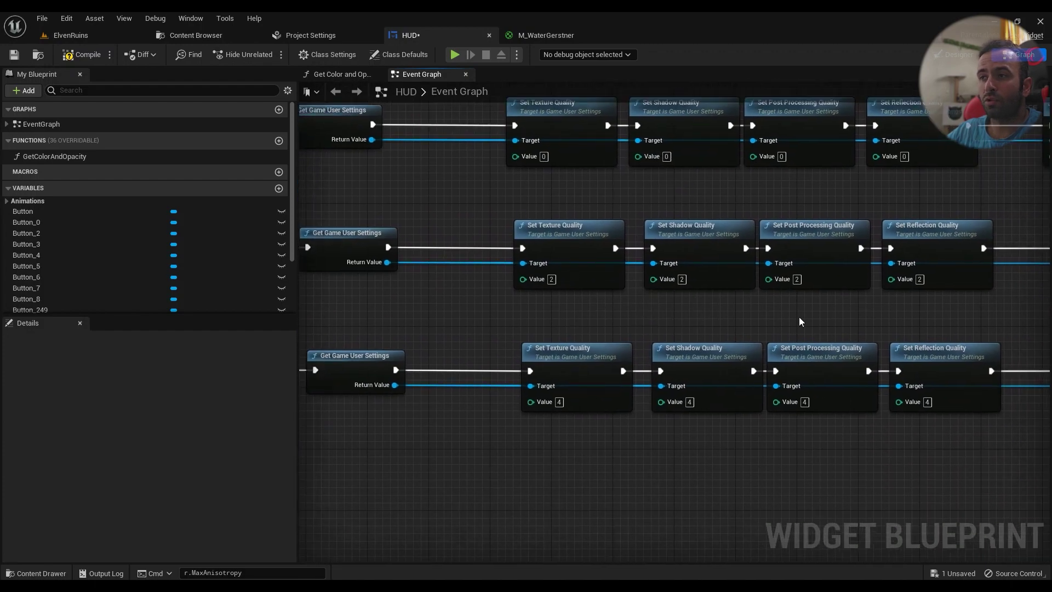
right_click_drag(803, 321, 618, 296)
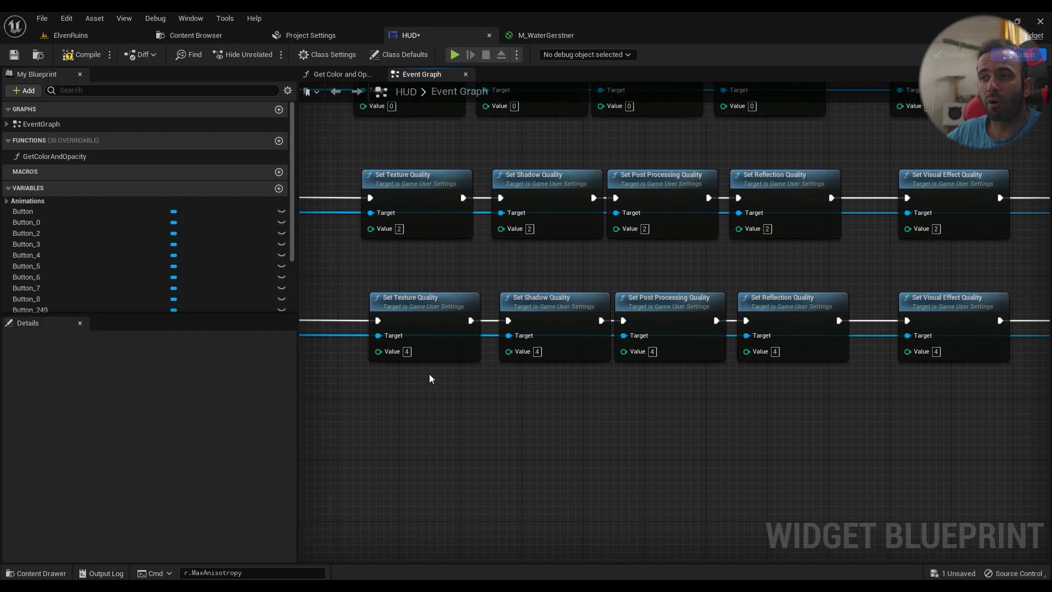
Step: Follow the three quality chains from Set Shading Quality through Load Game from Slot, Cast To Save and Set Graphics to Save Game to Slot
mouse_move(611, 419)
right_mouse_down()
mouse_move(636, 400)
mouse_move(368, 393)
mouse_move(300, 551)
right_mouse_up()
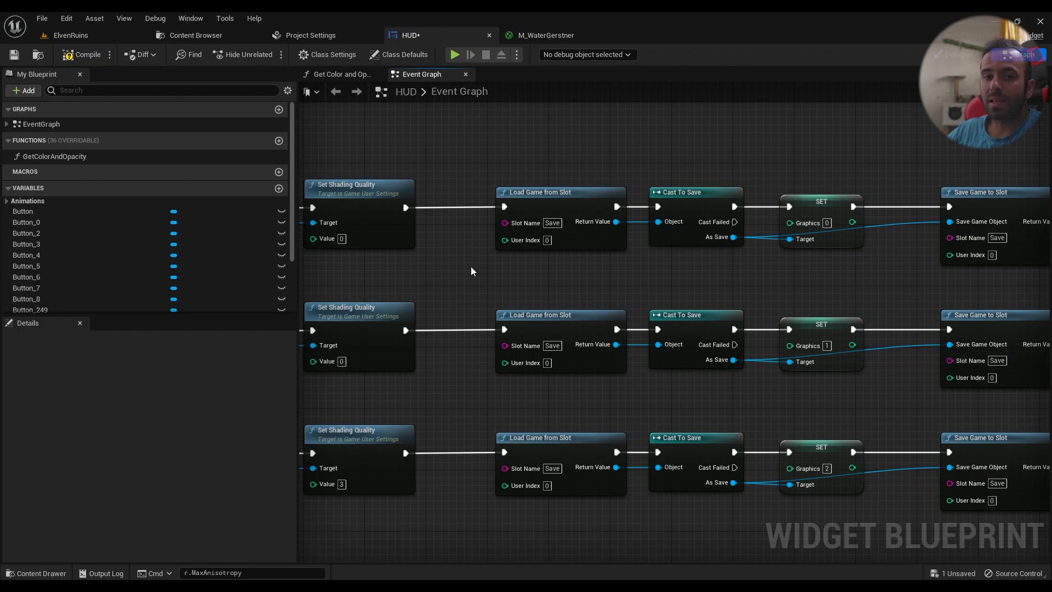
right_click_drag(567, 283, 475, 273)
right_click_drag(429, 239, 652, 241)
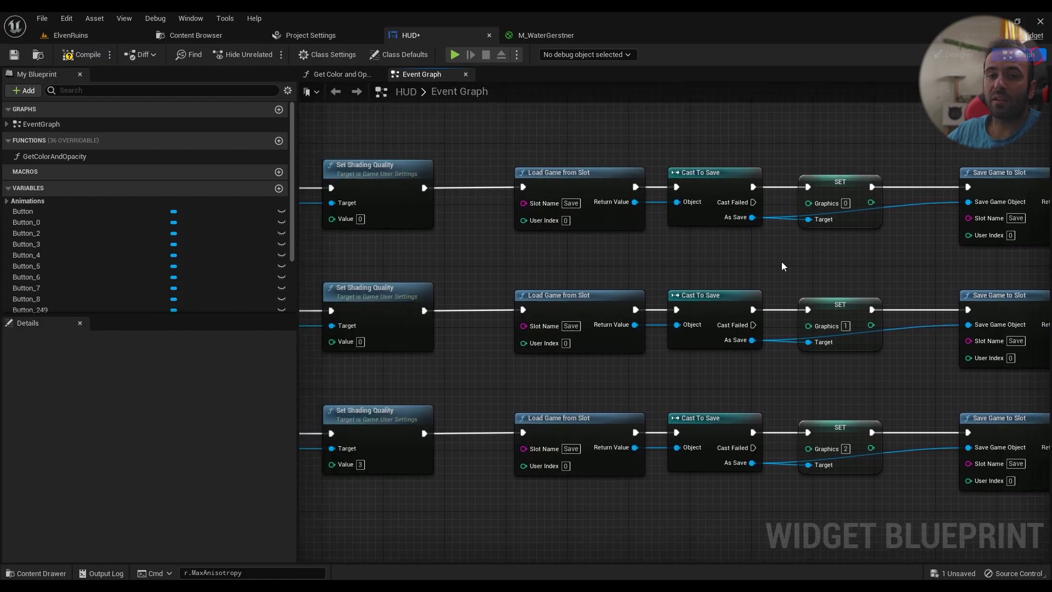
mouse_move(782, 267)
right_mouse_down()
mouse_move(655, 262)
mouse_move(648, 179)
right_mouse_up()
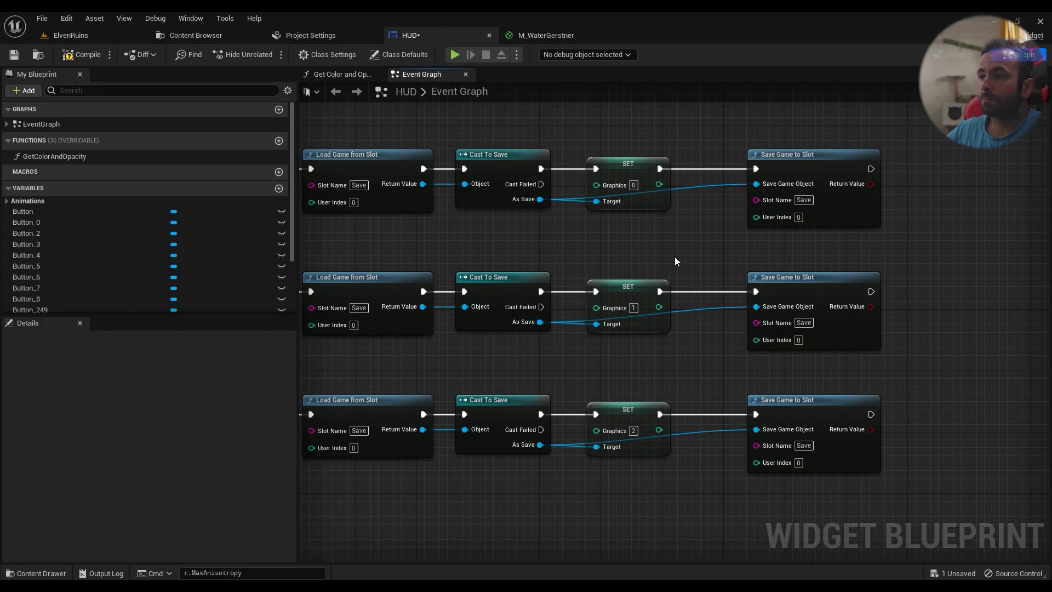
right_click_drag(683, 263, 729, 272)
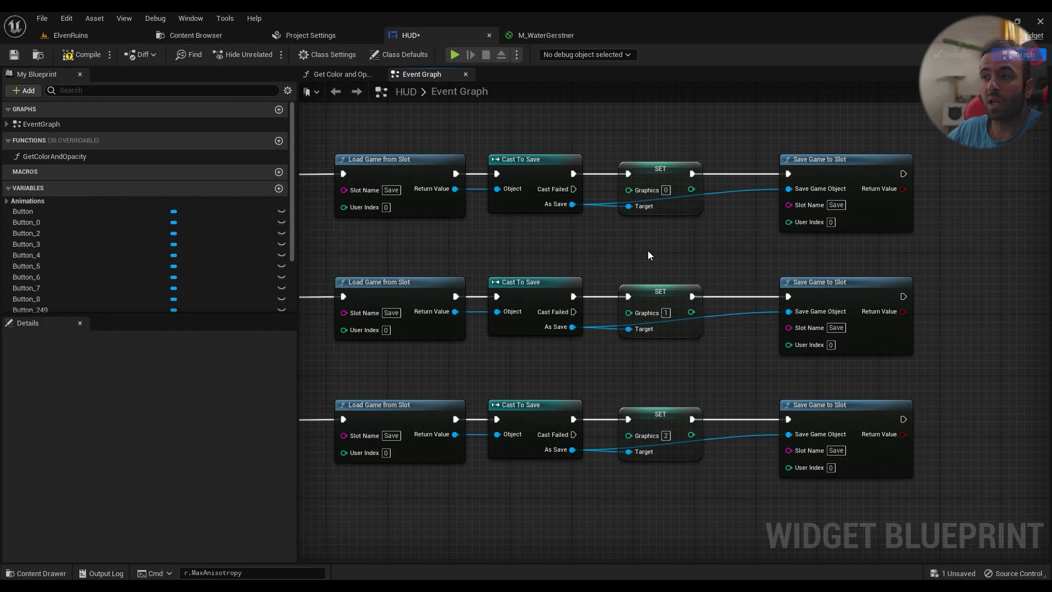
right_click_drag(584, 255, 586, 251)
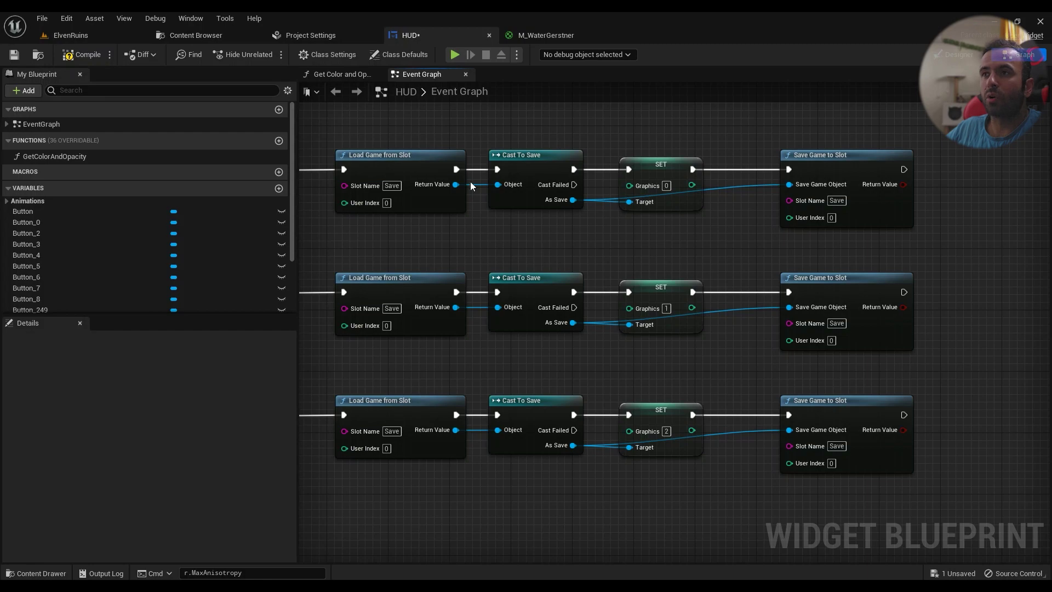
scroll(491, 245, "down", 4)
scroll(513, 250, "down", 1)
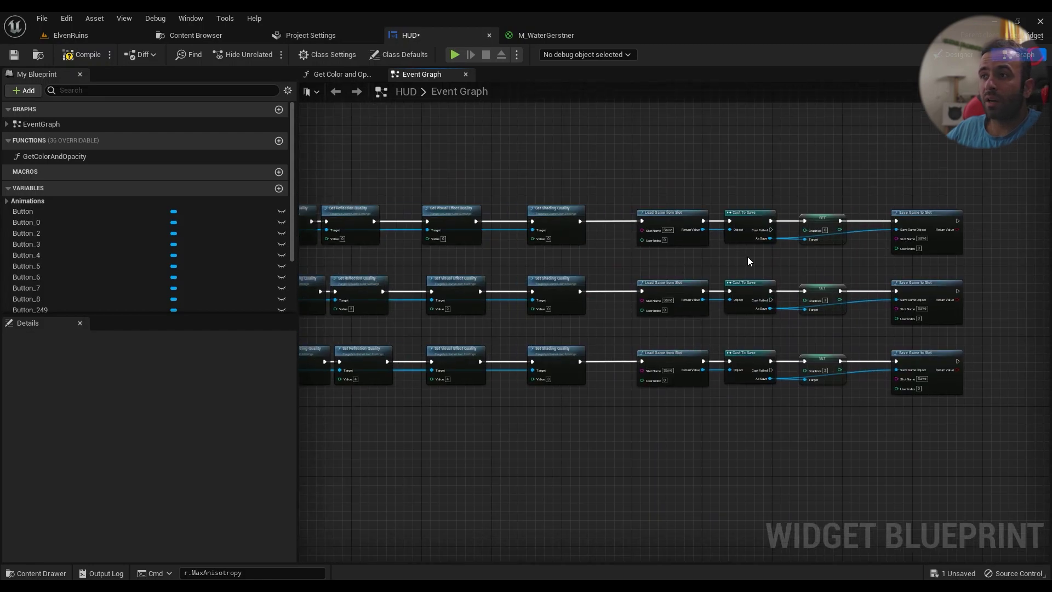
scroll(747, 258, "up", 5)
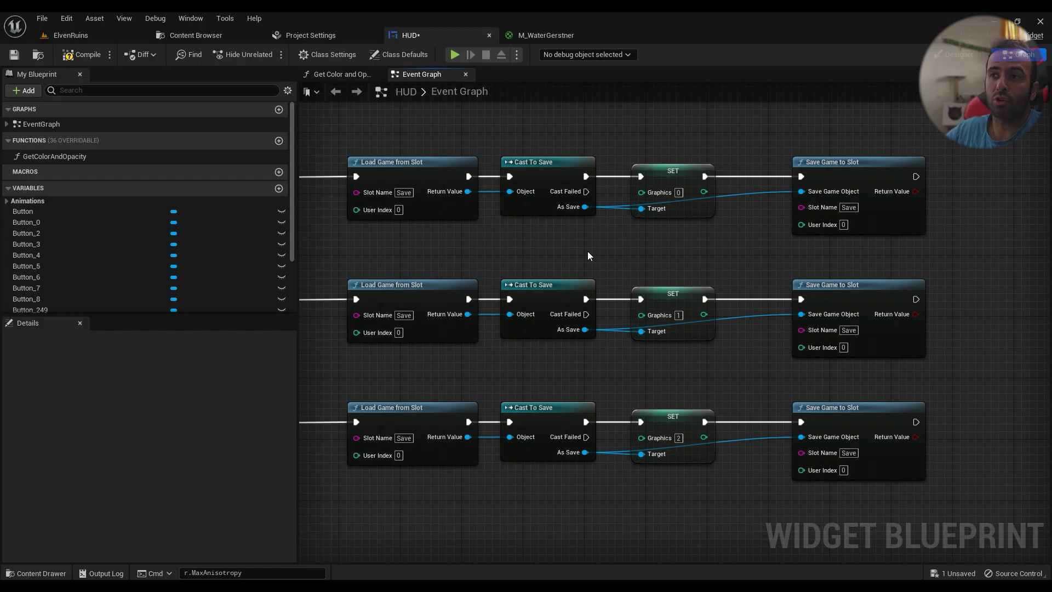
Step: Open the level blueprint of the ElvenRuins level
left_click(112, 35)
left_click(173, 54)
left_click(214, 140)
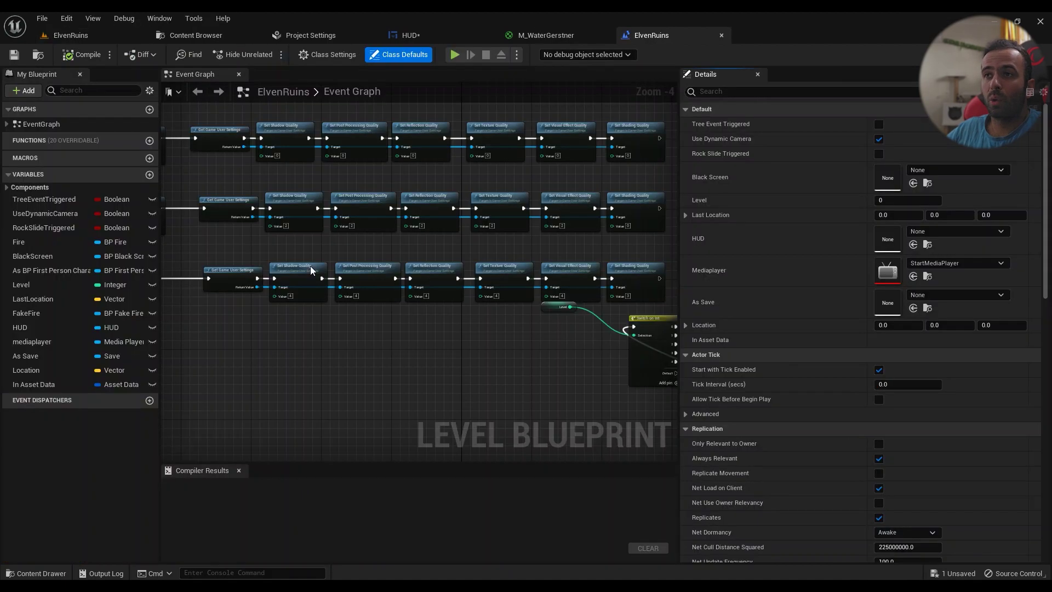
Step: Examine the Graphics change event, its Switch on Int, and the three chains of console commands and Game User Settings quality nodes
scroll(310, 266, "down", 3)
right_click_drag(318, 307, 263, 165)
scroll(272, 210, "up", 5)
scroll(329, 191, "down", 2)
scroll(365, 210, "up", 2)
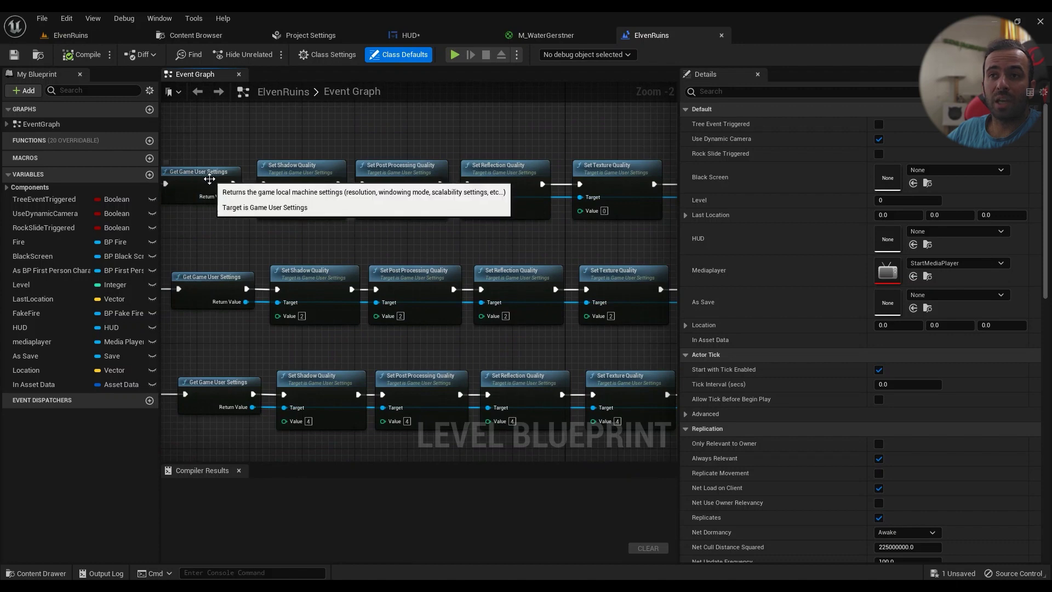
scroll(475, 229, "down", 2)
mouse_move(554, 241)
right_mouse_down()
mouse_move(352, 203)
mouse_move(233, 203)
mouse_move(384, 202)
mouse_move(504, 178)
right_mouse_up()
right_click_drag(256, 229, 362, 208)
scroll(362, 209, "up", 3)
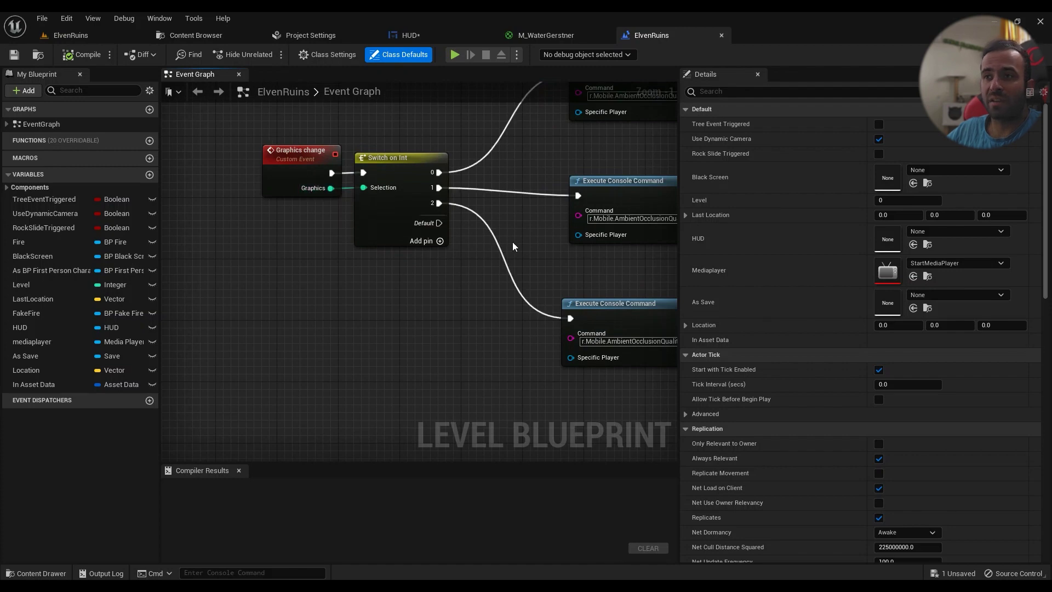
scroll(374, 252, "down", 3)
scroll(373, 257, "down", 3)
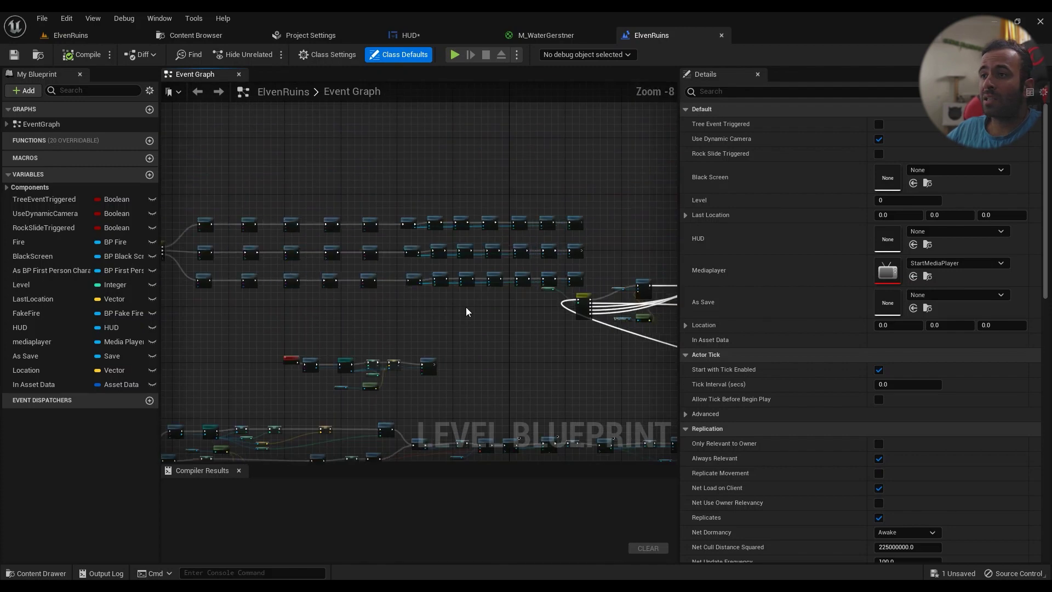
scroll(587, 291, "up", 2)
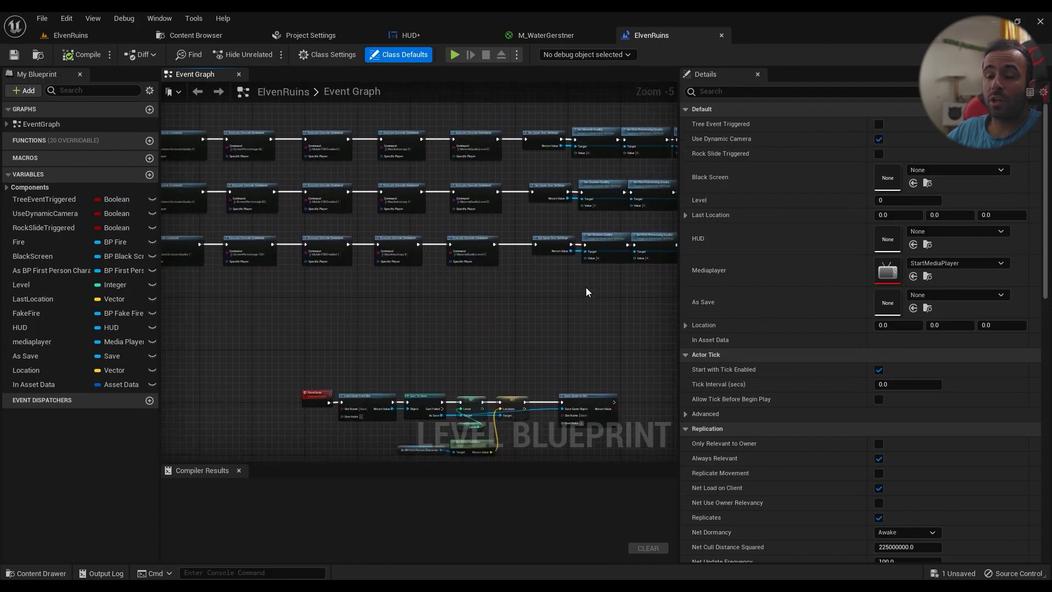